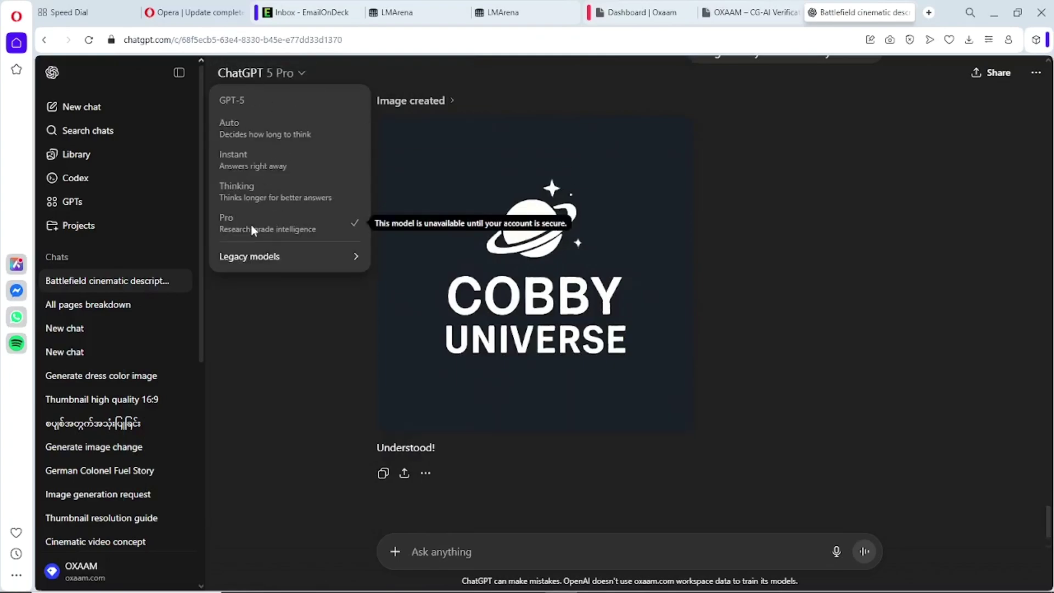
# - Close the model menu and scroll through the chat's generated images
pyautogui.scroll(-8, 165, 405)
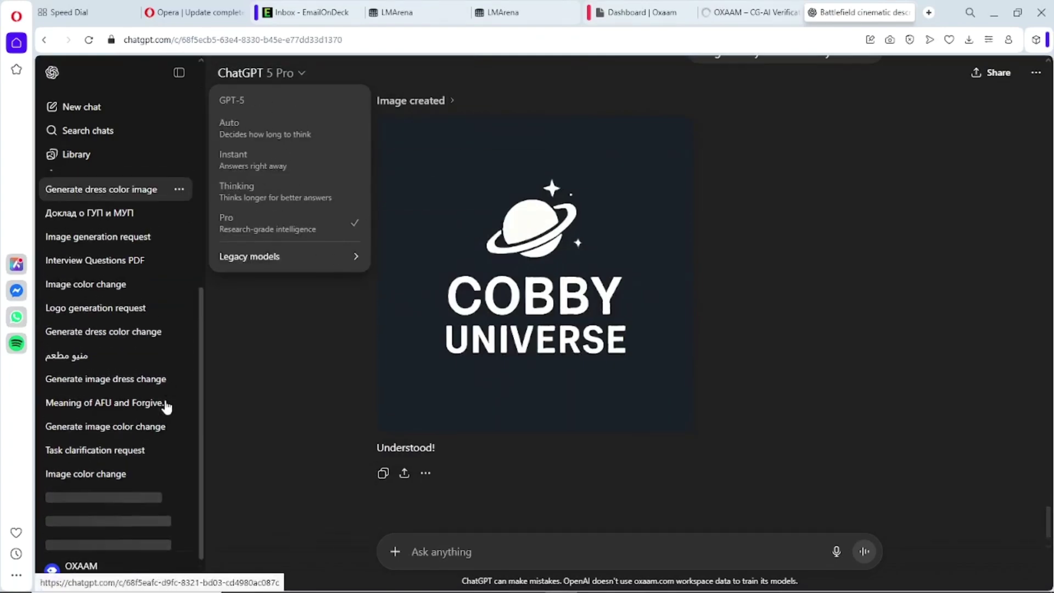
pyautogui.scroll(-10, 167, 406)
pyautogui.scroll(15, 166, 406)
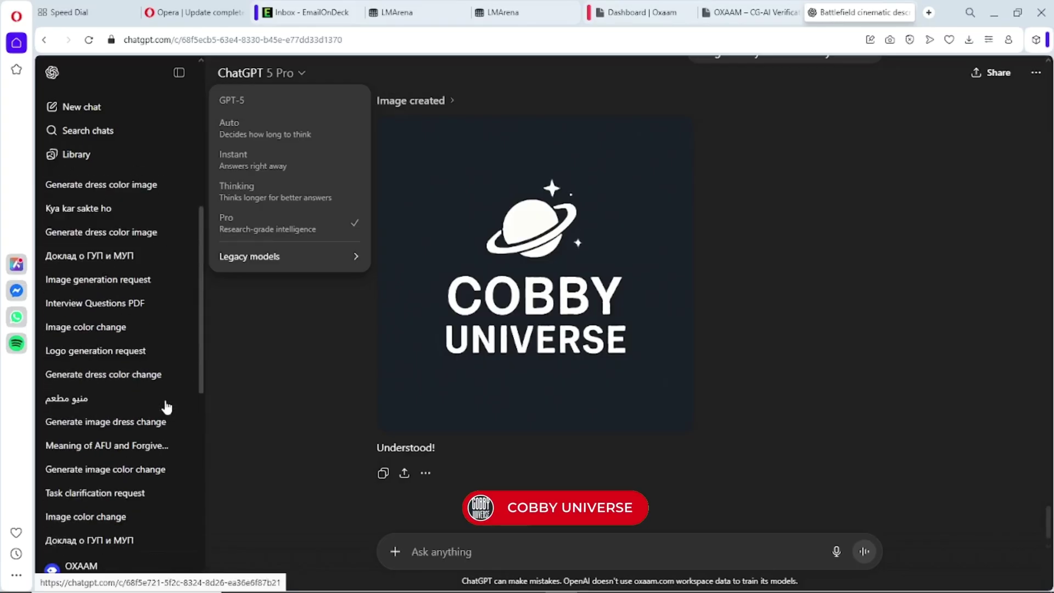
pyautogui.scroll(10, 168, 403)
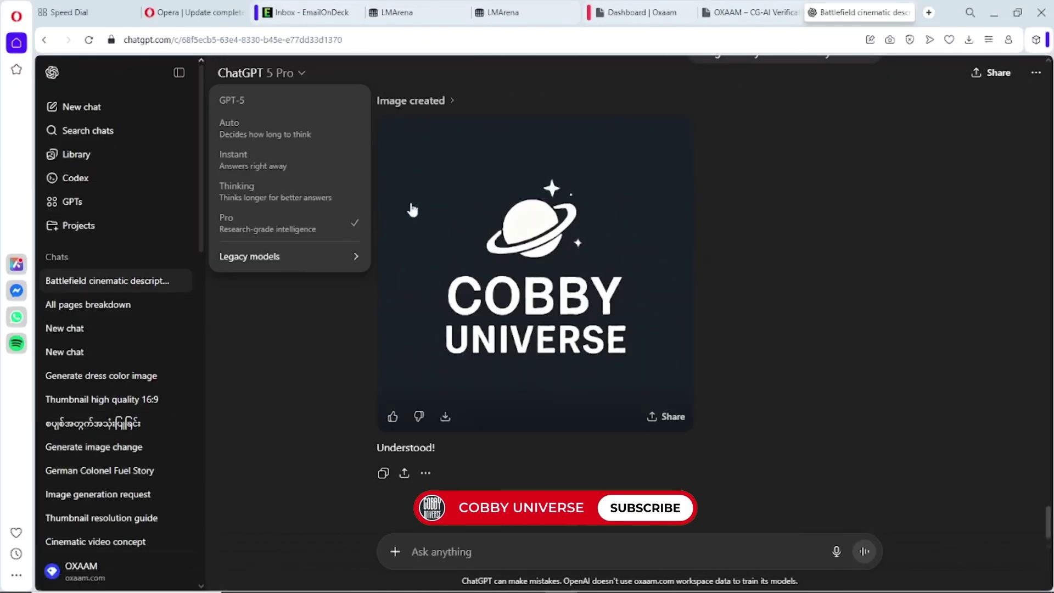
pyautogui.click(325, 388)
pyautogui.scroll(-1, 616, 378)
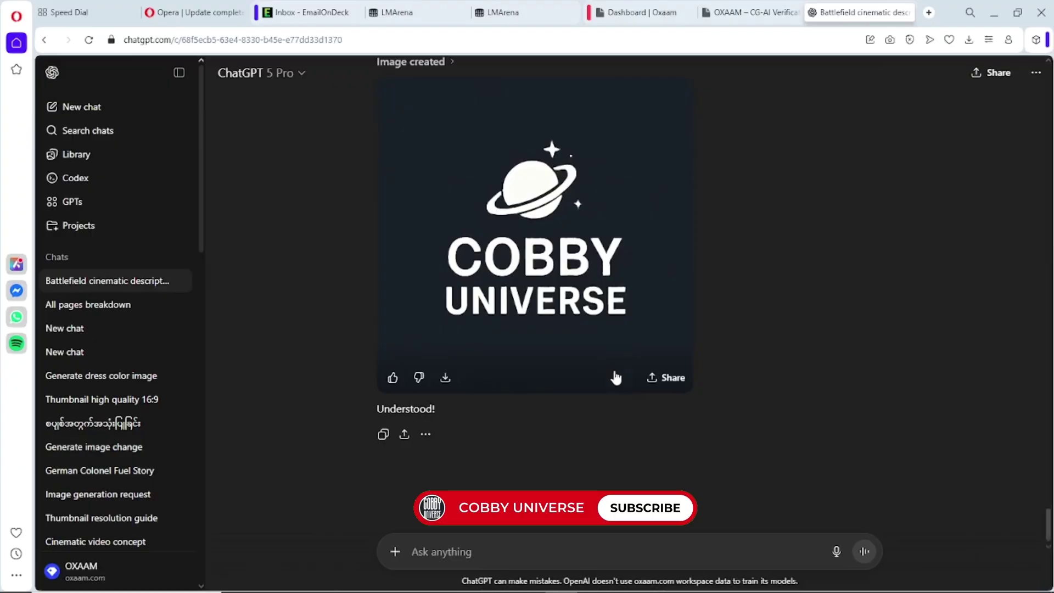
pyautogui.scroll(20, 616, 378)
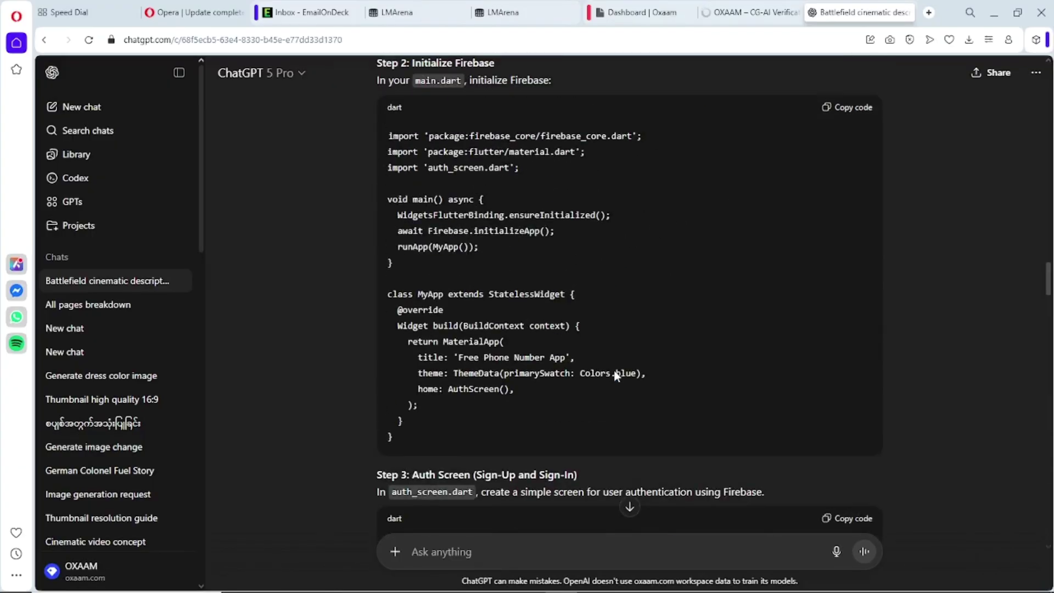
pyautogui.scroll(20, 616, 376)
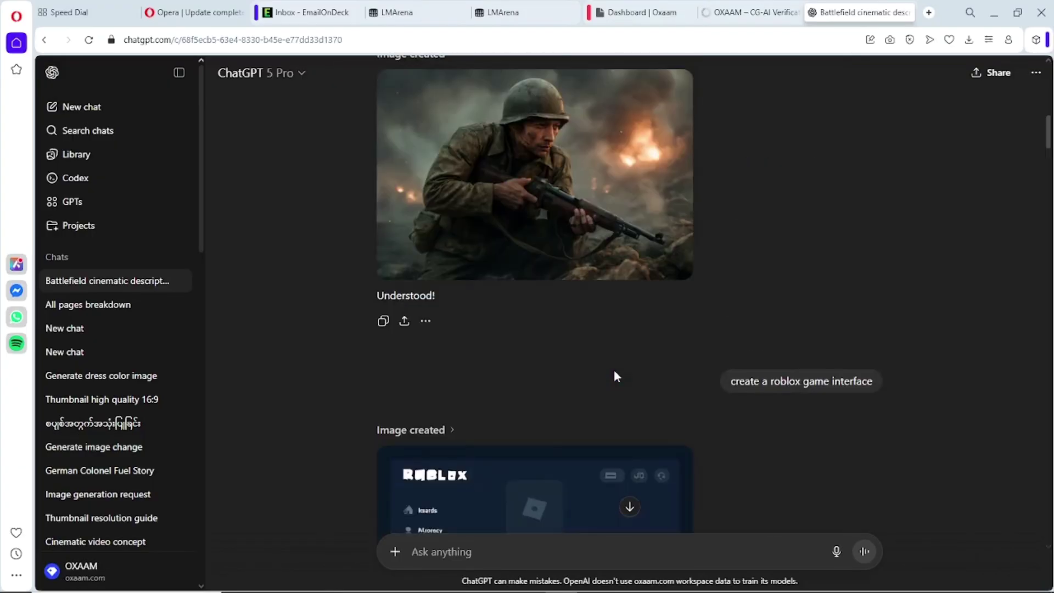
pyautogui.scroll(-4, 616, 377)
# - View the Roblox interface image full-size, then browse to the battlefield soldier image and close the viewer
pyautogui.click(616, 376)
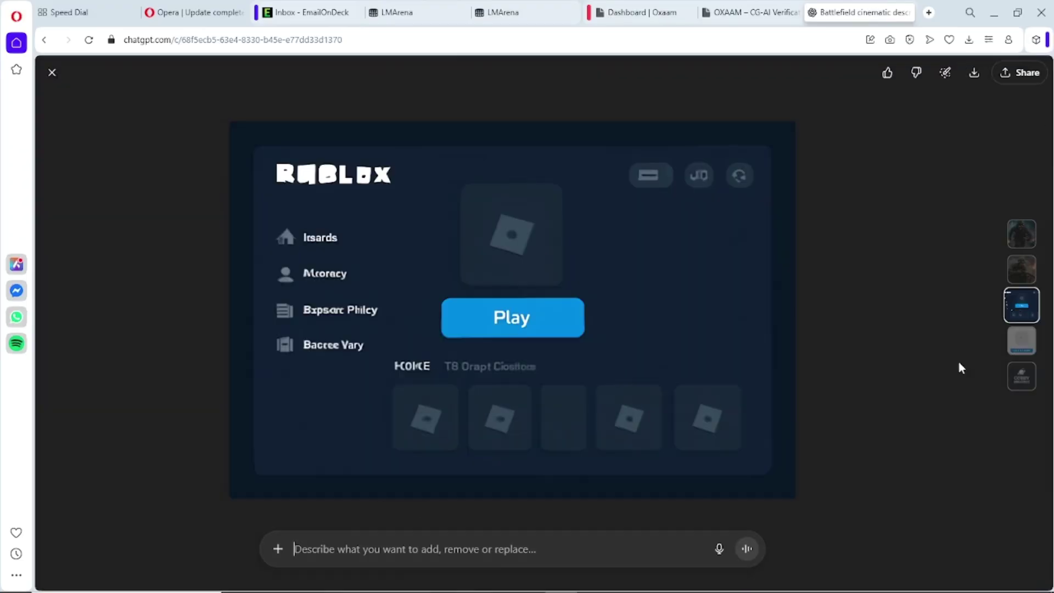
pyautogui.click(1025, 380)
pyautogui.click(1020, 275)
pyautogui.click(1027, 237)
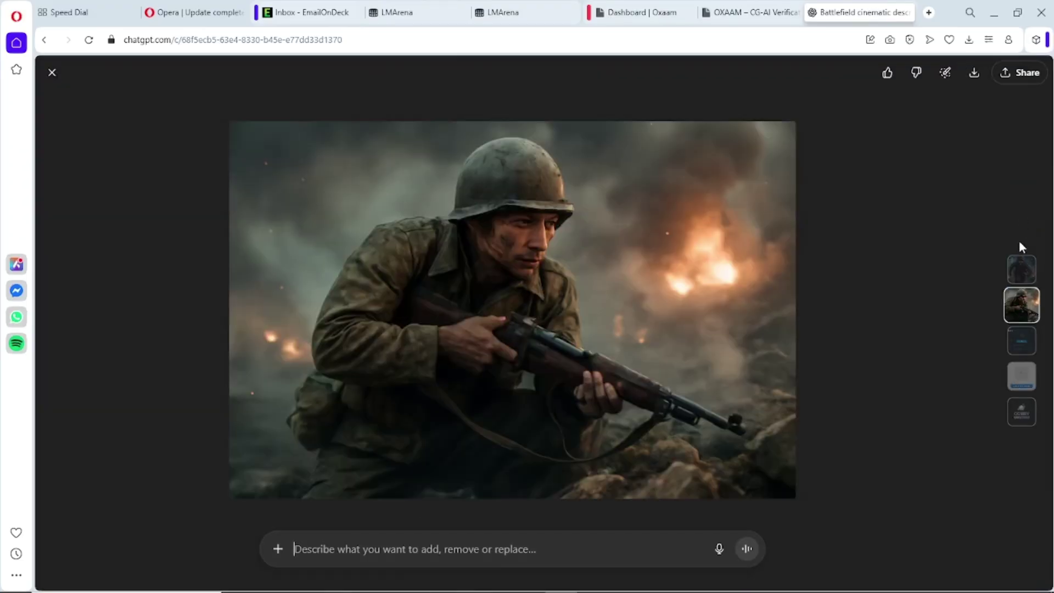
pyautogui.click(1019, 275)
pyautogui.click(52, 72)
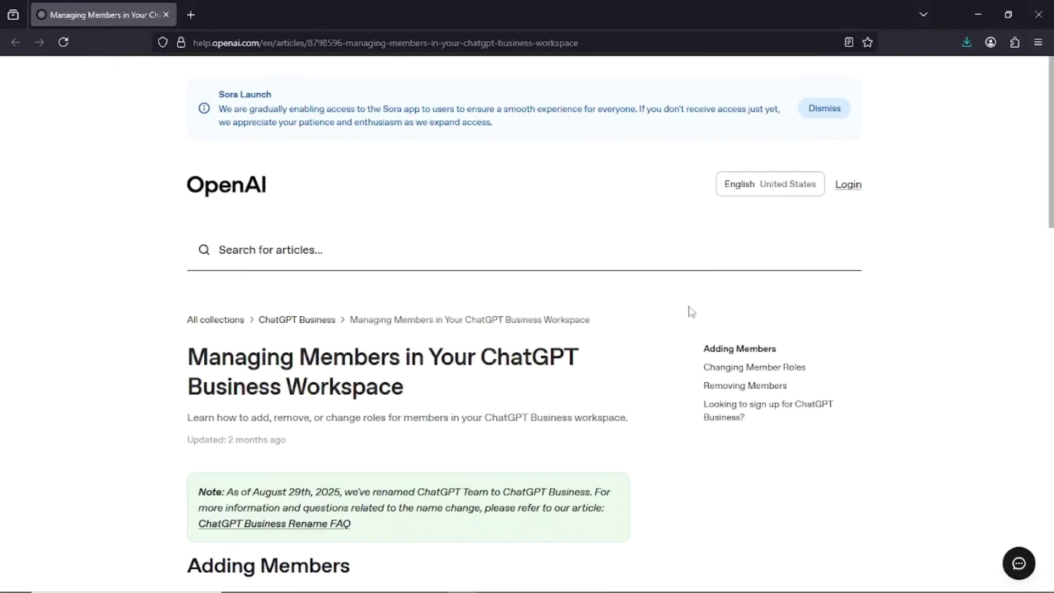
# - Scroll the workspace-member management article down to Related articles and back
pyautogui.scroll(-5, 687, 308)
pyautogui.scroll(-12, 691, 312)
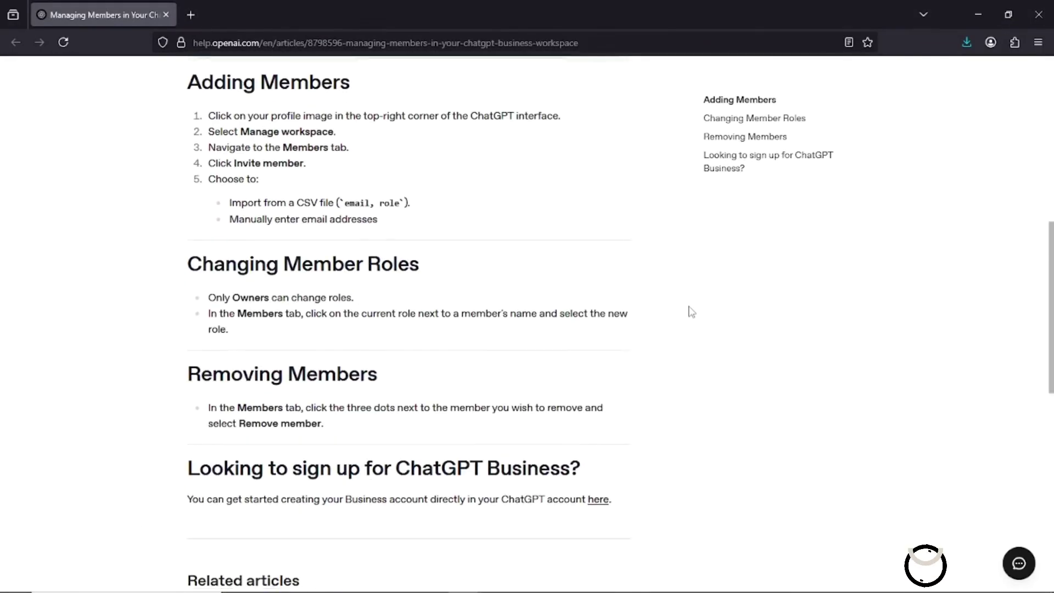
pyautogui.scroll(2, 691, 312)
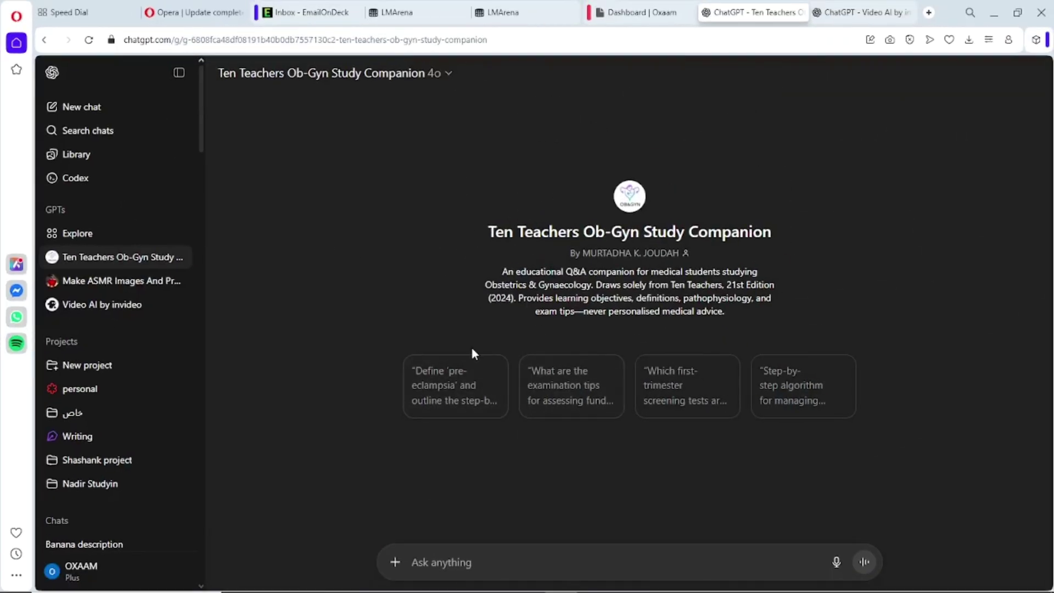
# - Switch the Ten Teachers Ob-Gyn GPT to GPT-5 Auto and send the examination-tips suggestion
pyautogui.click(446, 73)
pyautogui.moveTo(320, 103)
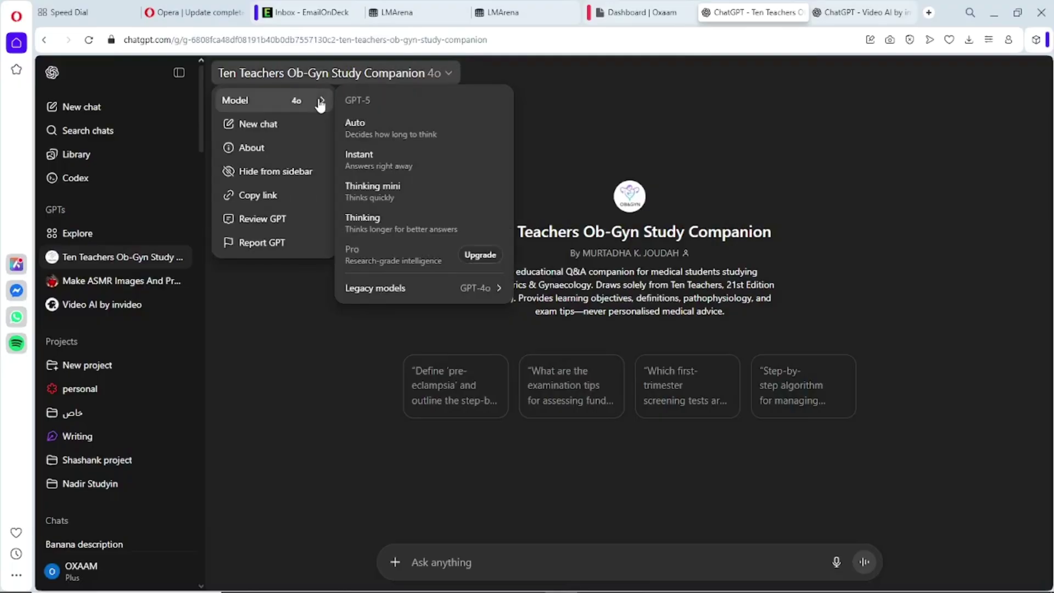
pyautogui.click(378, 140)
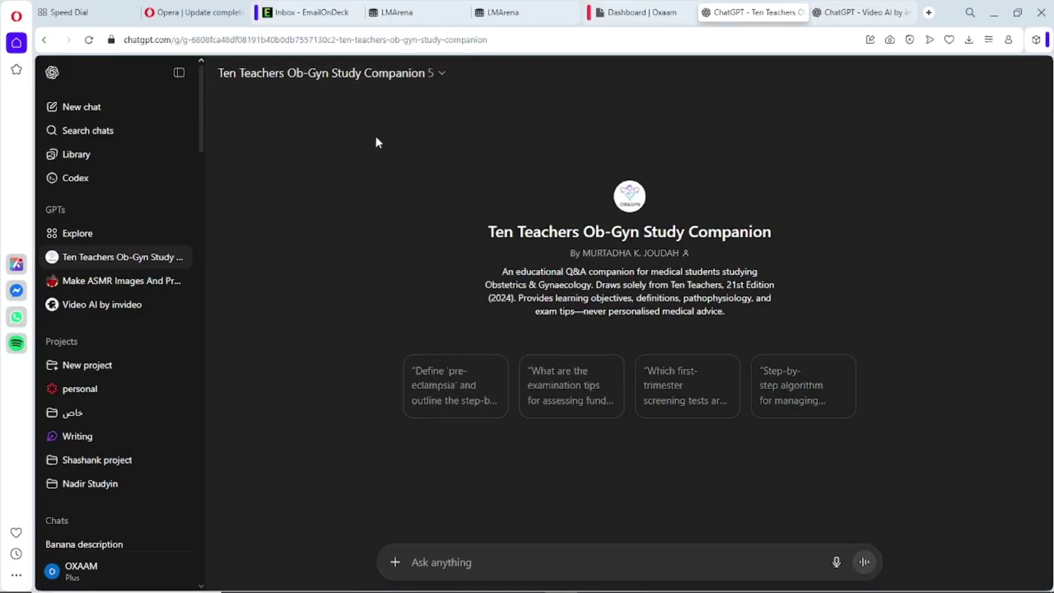
pyautogui.click(556, 398)
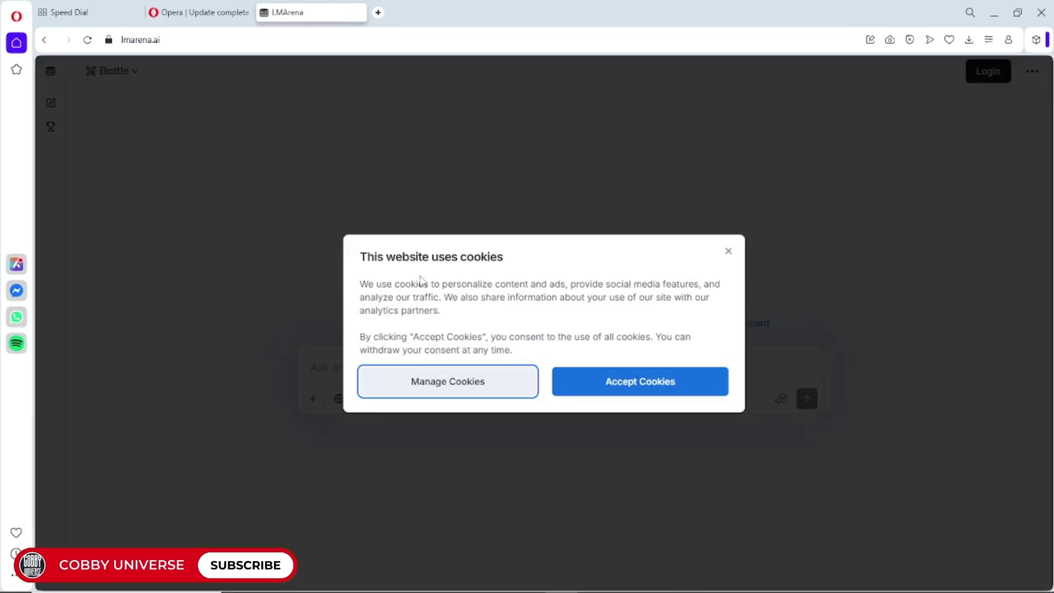
# - Accept LMArena's cookies and log in with a Google account
pyautogui.click(615, 388)
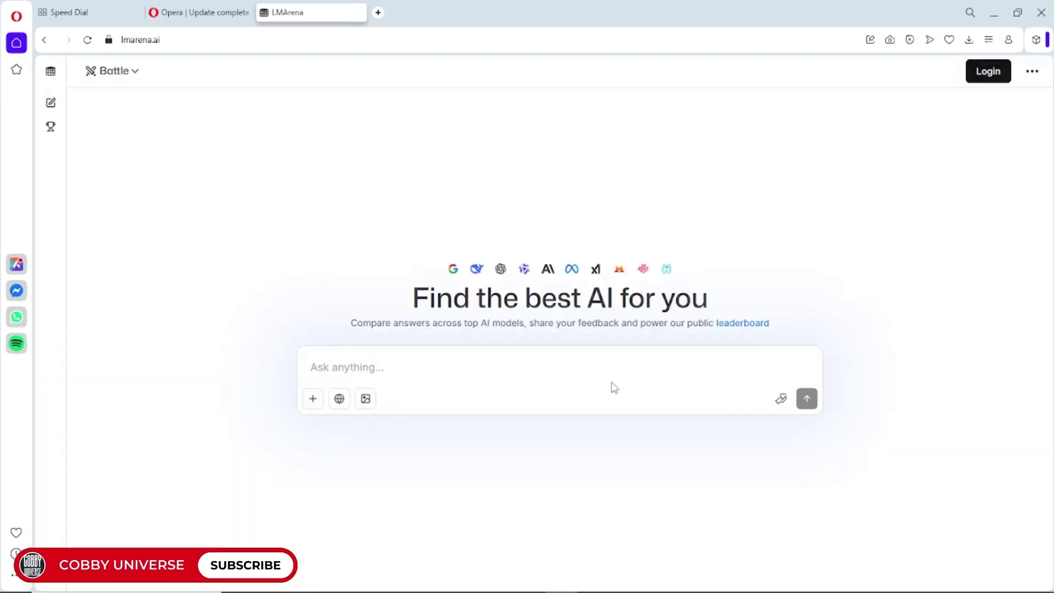
pyautogui.click(988, 71)
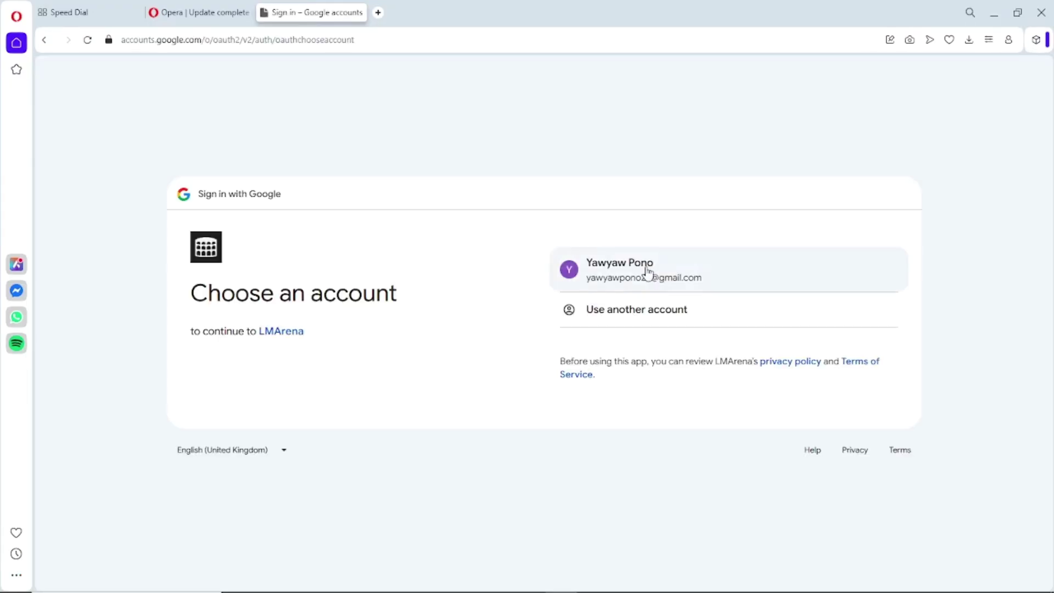
pyautogui.click(648, 271)
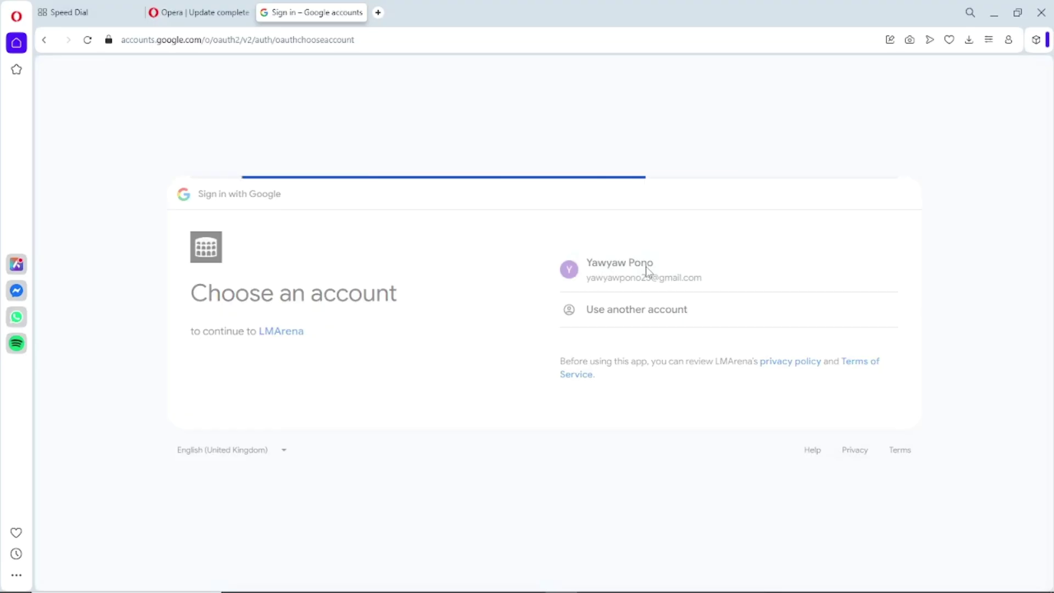
pyautogui.click(786, 446)
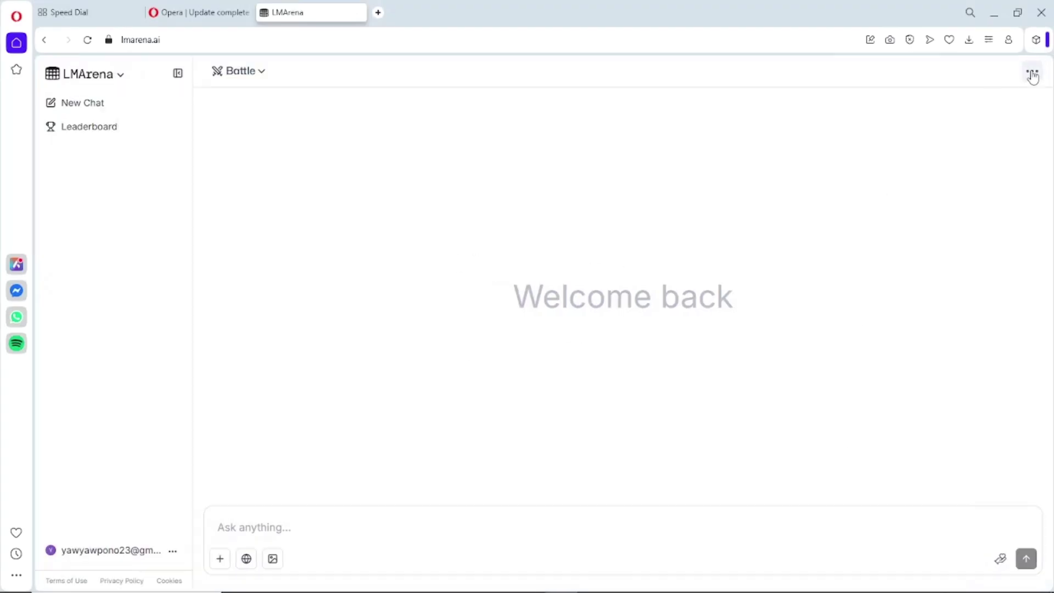
# - Open LMArena's How it Works page in a new tab and skim it
pyautogui.click(1033, 77)
pyautogui.click(934, 189)
pyautogui.click(121, 81)
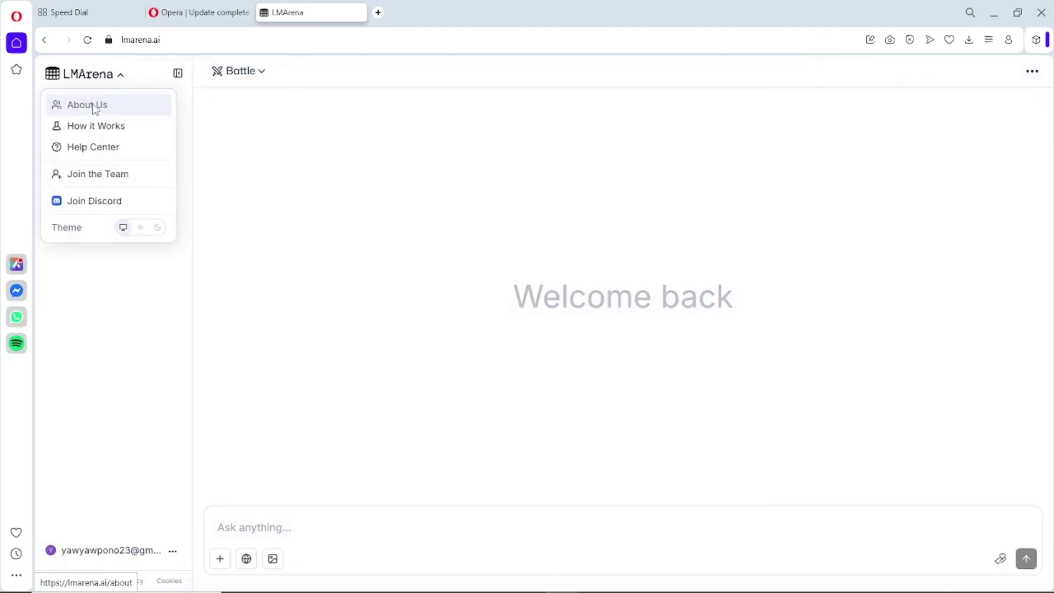
pyautogui.rightClick(97, 126)
pyautogui.click(112, 137)
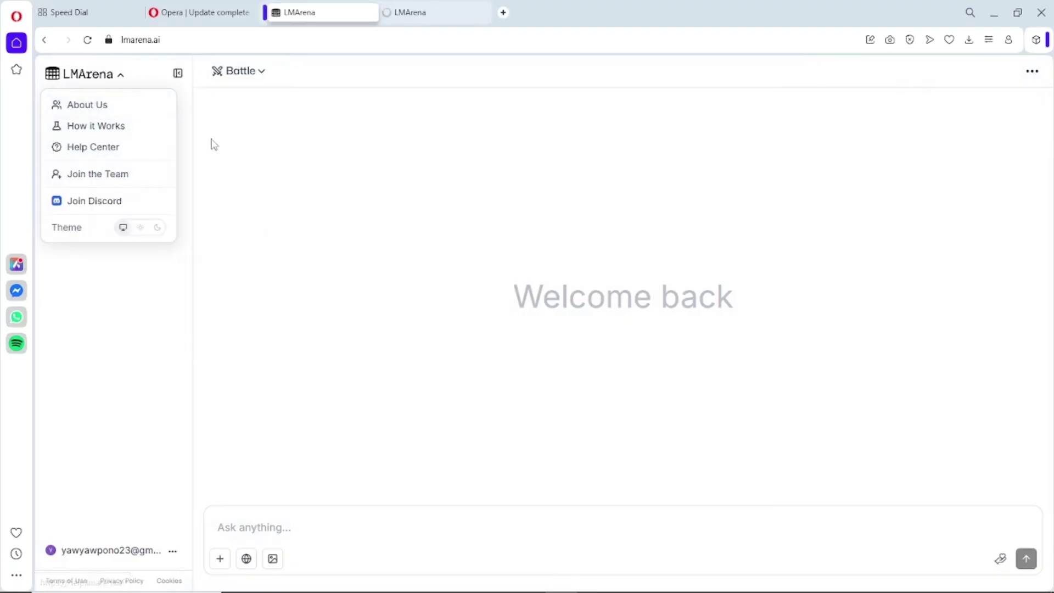
pyautogui.click(383, 21)
pyautogui.scroll(-9, 464, 301)
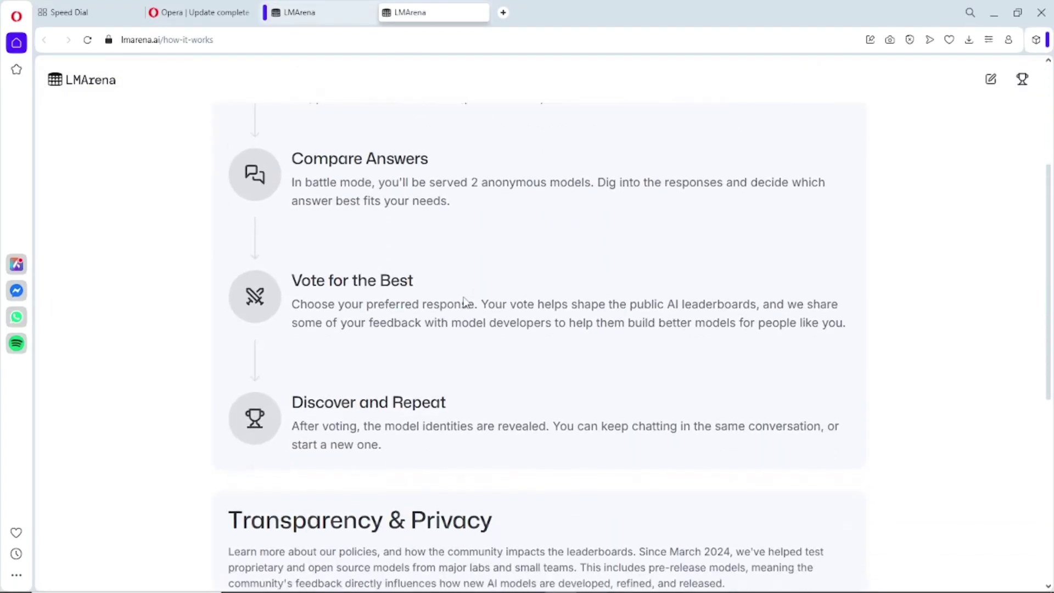
pyautogui.scroll(-3, 464, 301)
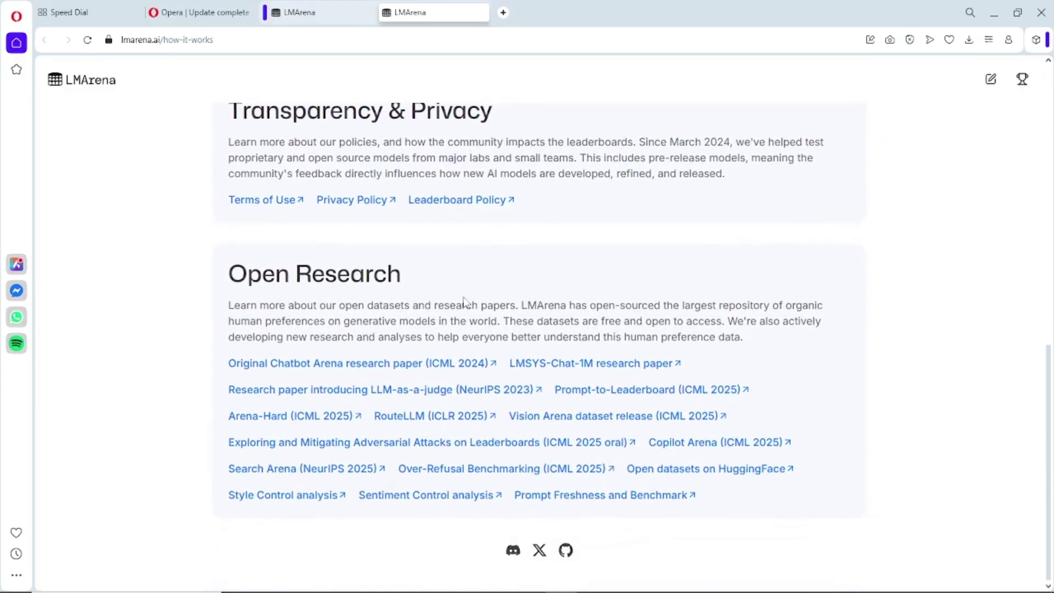
pyautogui.scroll(1, 464, 301)
pyautogui.scroll(-2, 464, 301)
pyautogui.scroll(13, 464, 301)
pyautogui.click(307, 10)
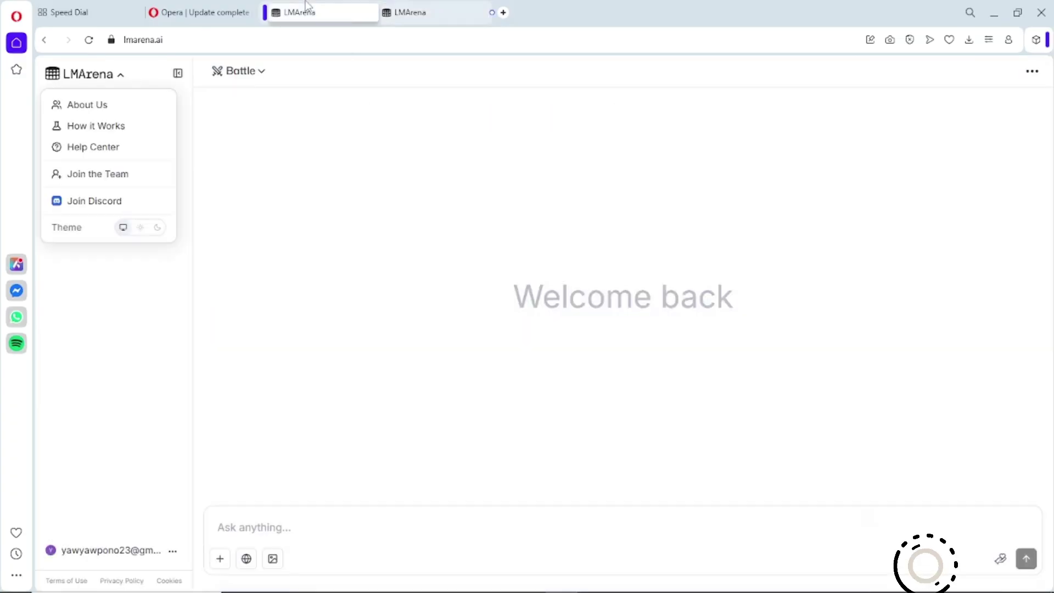
pyautogui.click(257, 208)
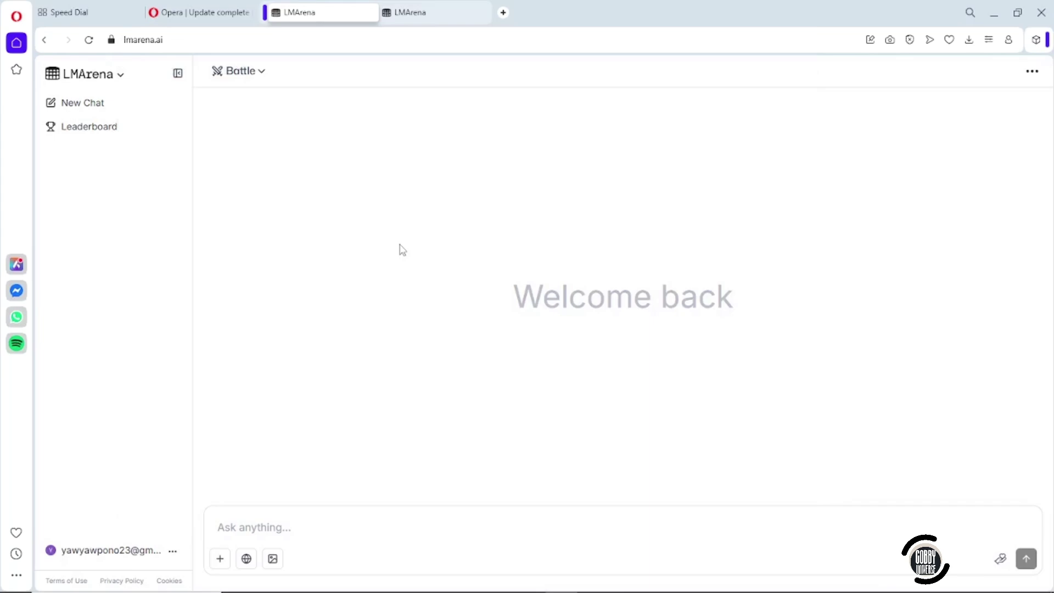
# - Try Side by Side mode, then settle on Direct Chat with gemini-2.5-pro alone
pyautogui.click(263, 74)
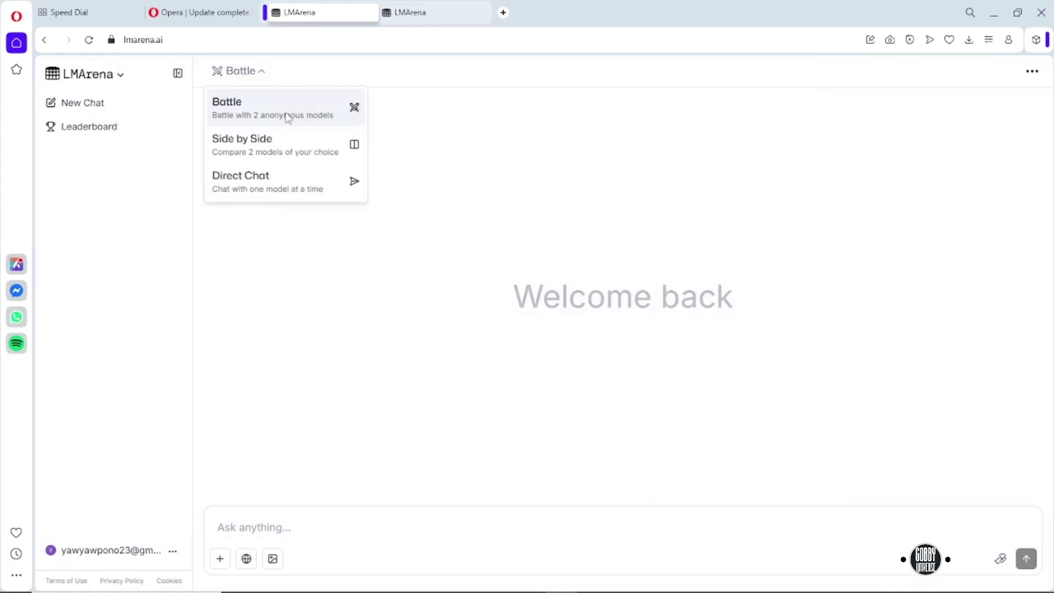
pyautogui.click(268, 137)
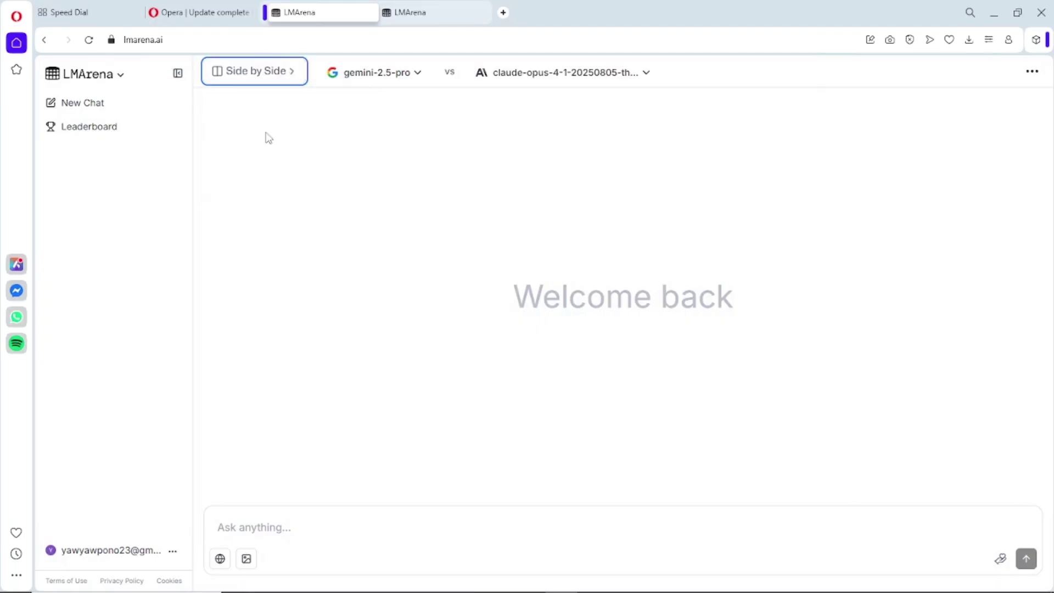
pyautogui.click(424, 81)
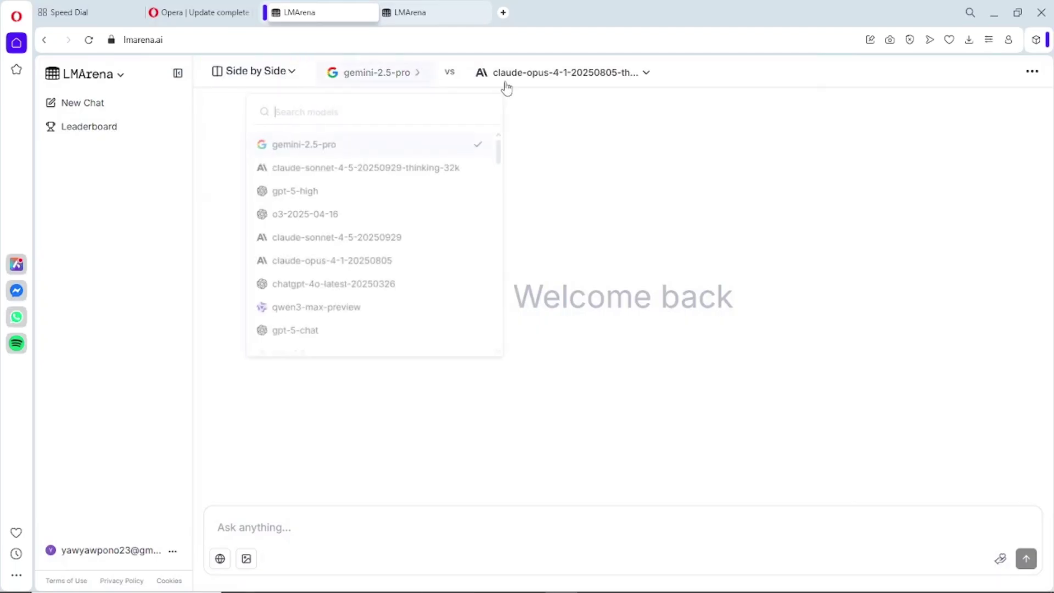
pyautogui.click(647, 84)
pyautogui.click(647, 84)
pyautogui.click(296, 79)
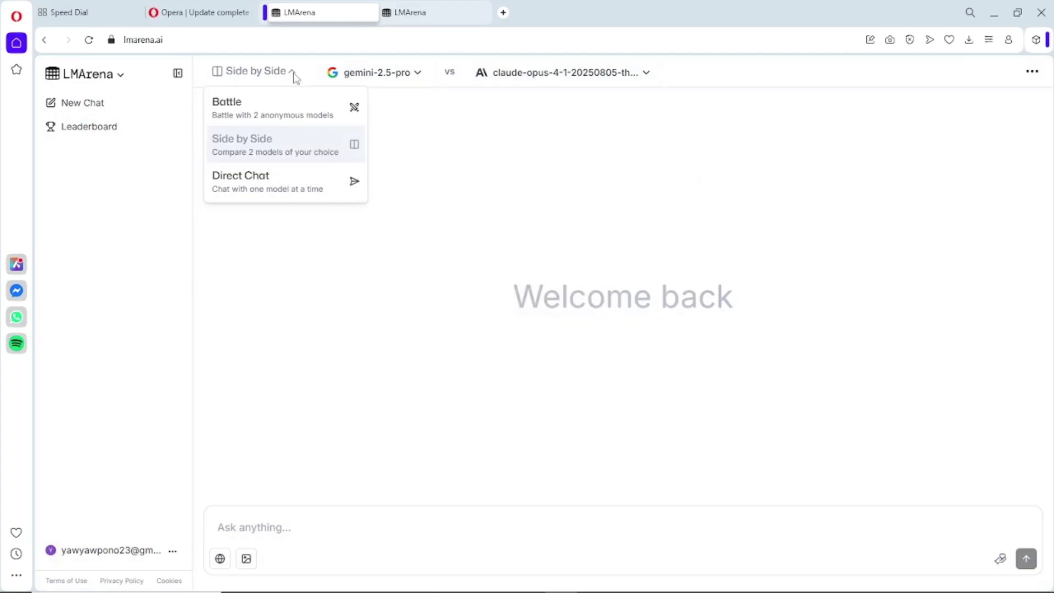
pyautogui.click(283, 175)
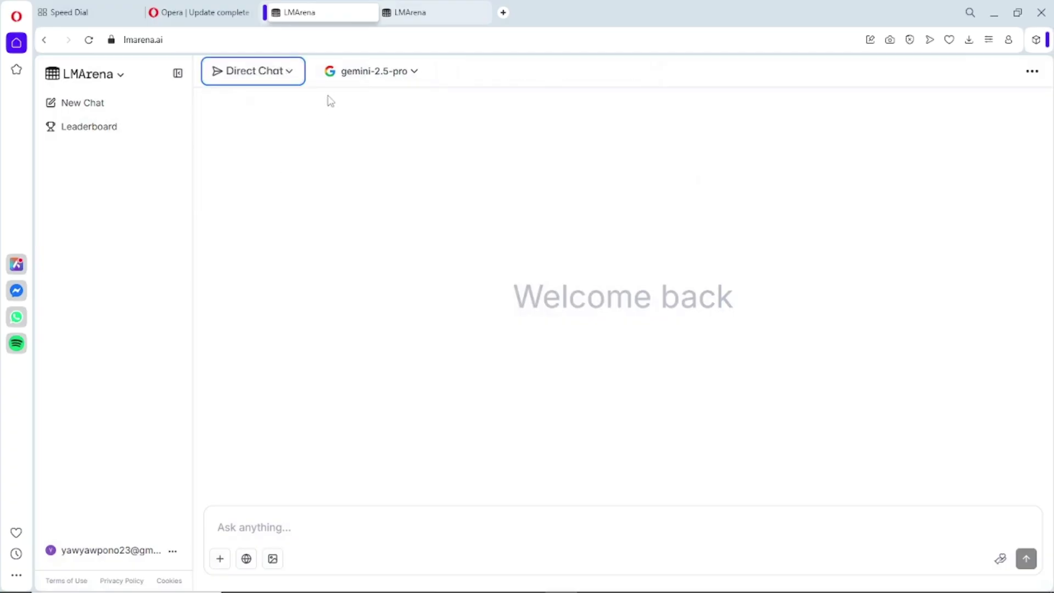
pyautogui.click(296, 72)
pyautogui.click(298, 139)
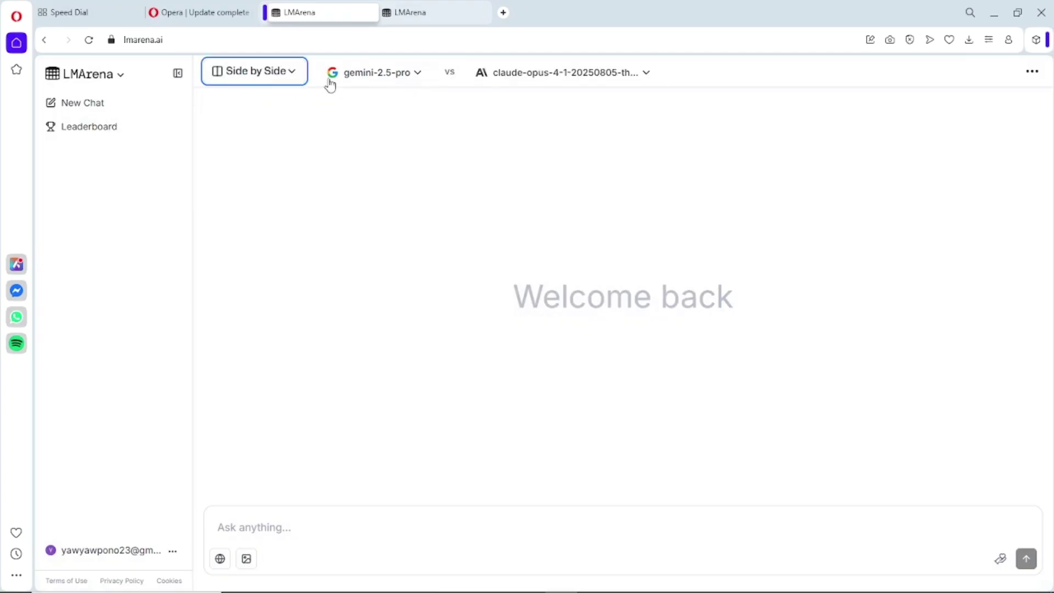
pyautogui.click(295, 80)
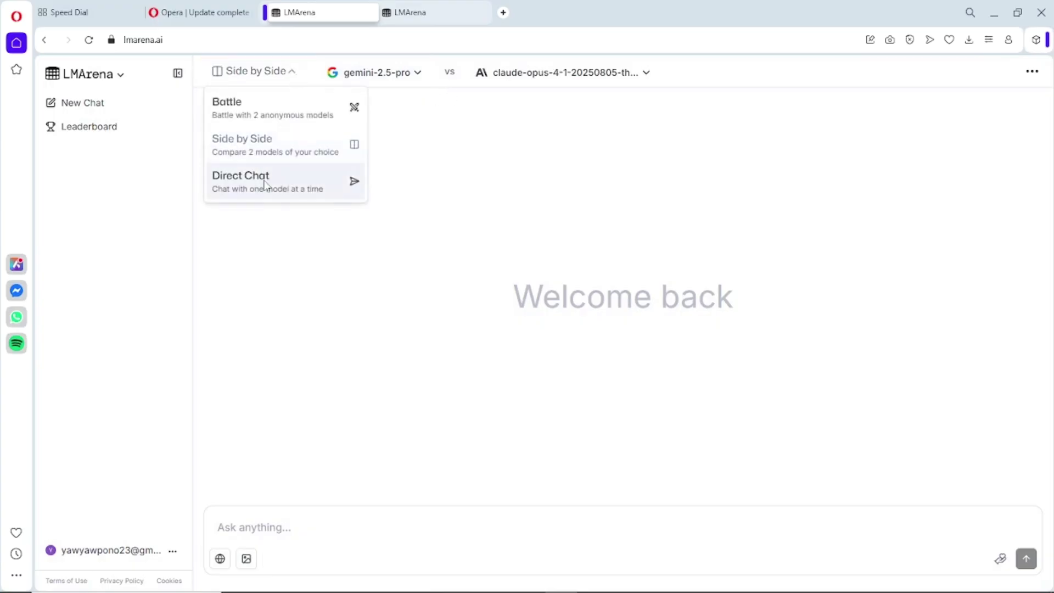
pyautogui.click(266, 185)
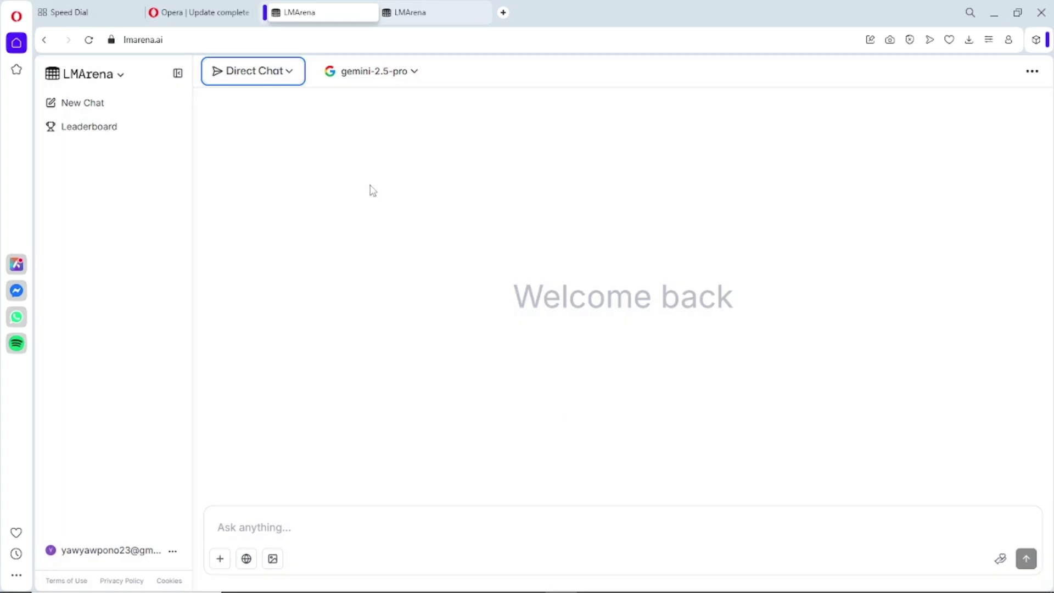
pyautogui.click(293, 78)
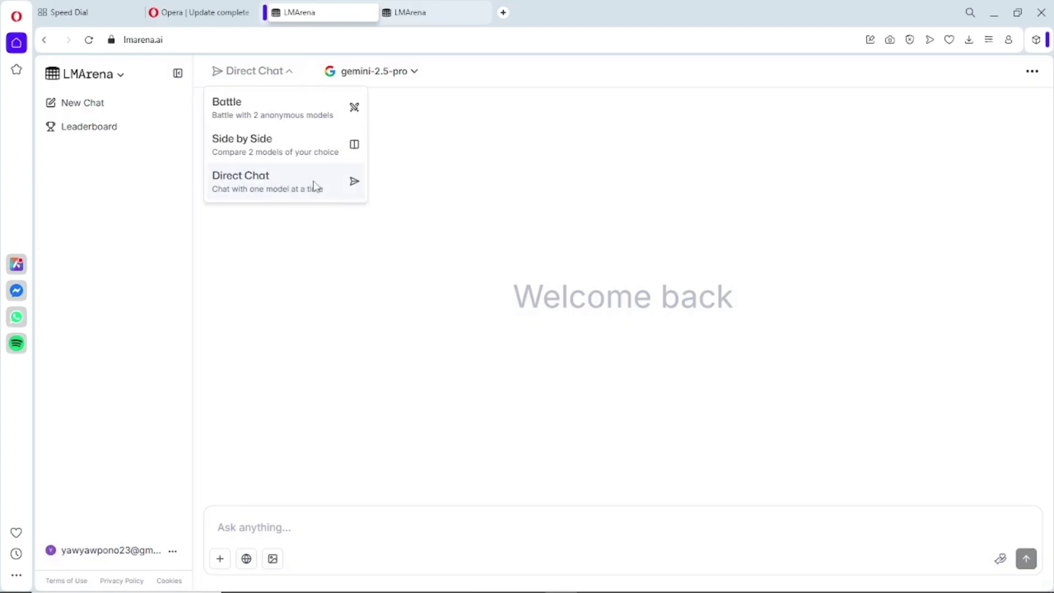
pyautogui.click(316, 186)
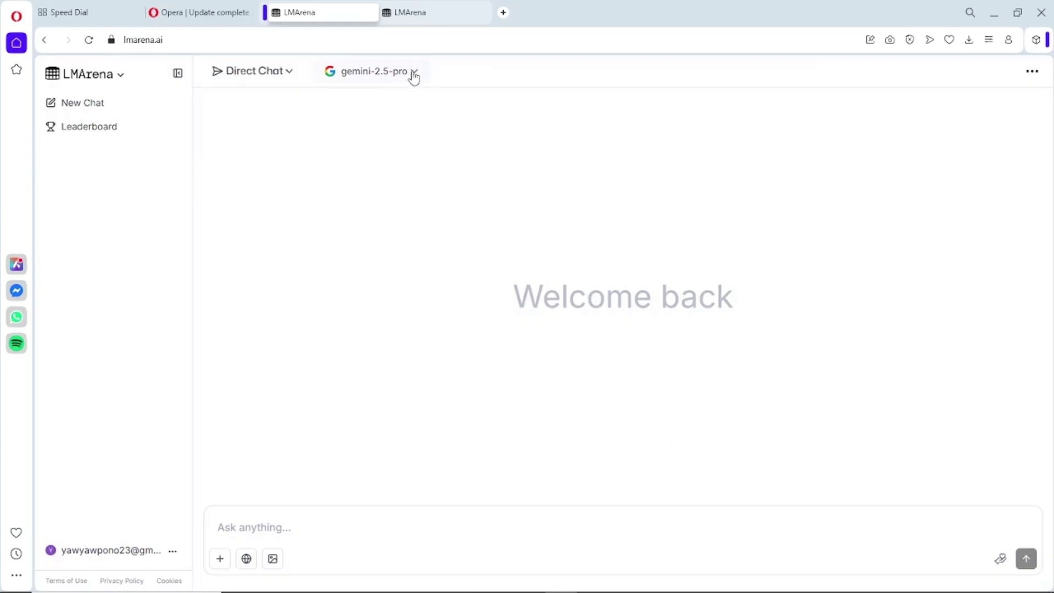
# - Browse through the full list of available models
pyautogui.click(414, 78)
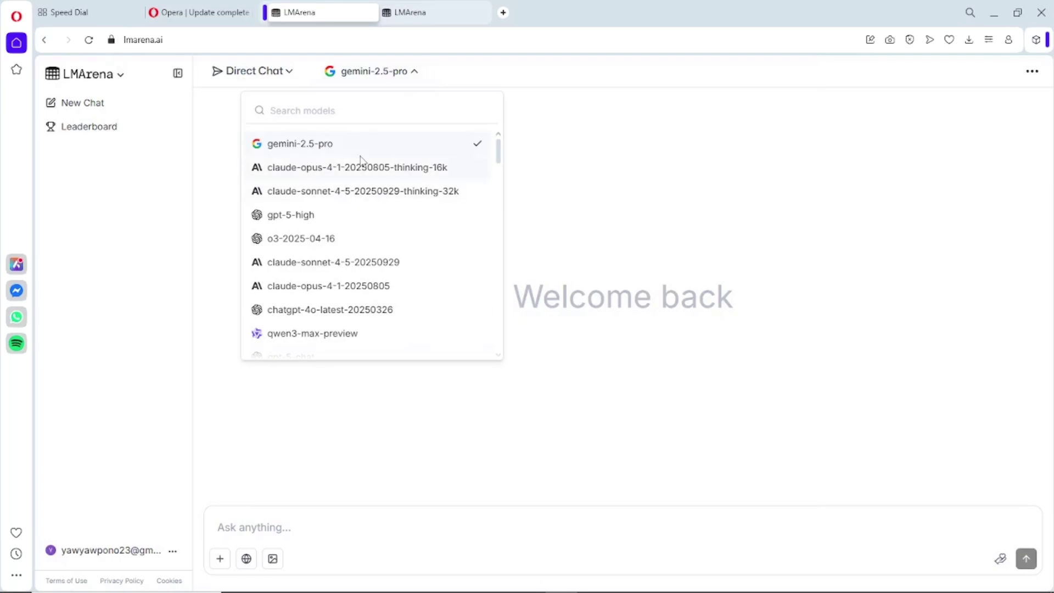
pyautogui.scroll(-3, 311, 210)
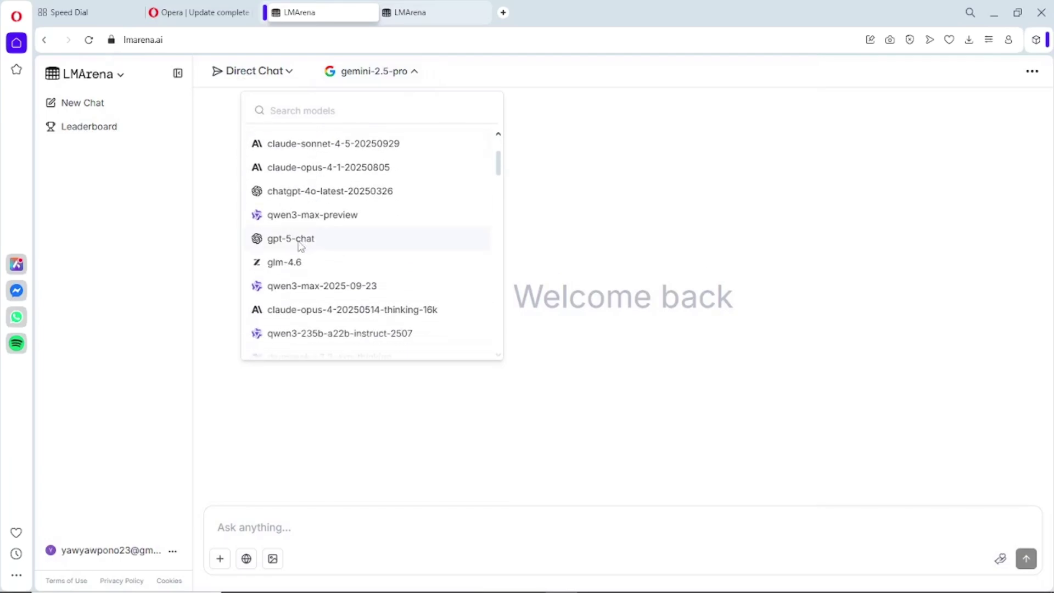
pyautogui.scroll(3, 305, 245)
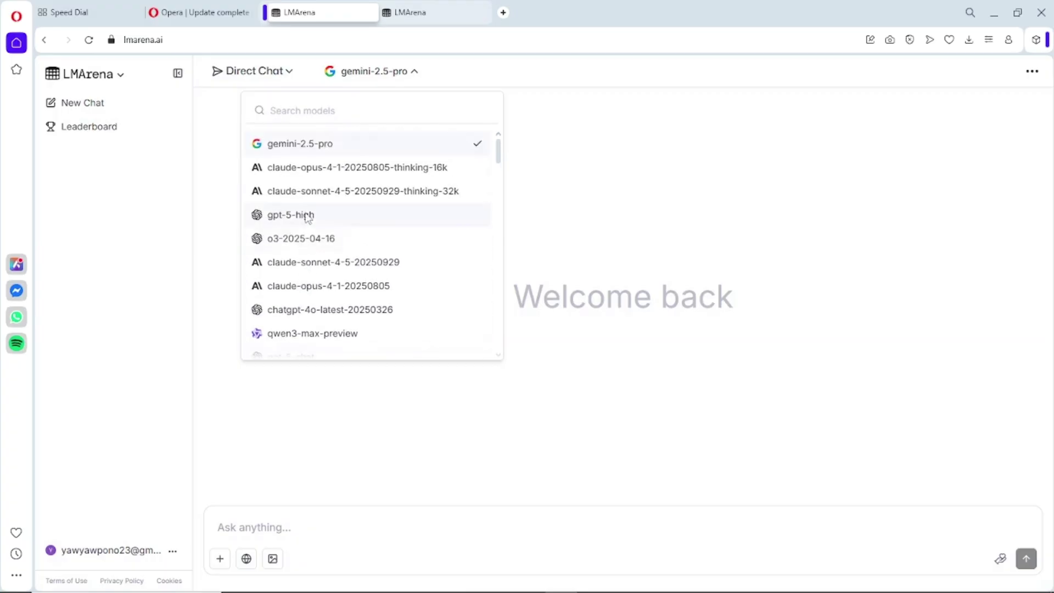
pyautogui.scroll(-6, 308, 217)
pyautogui.scroll(-3, 321, 236)
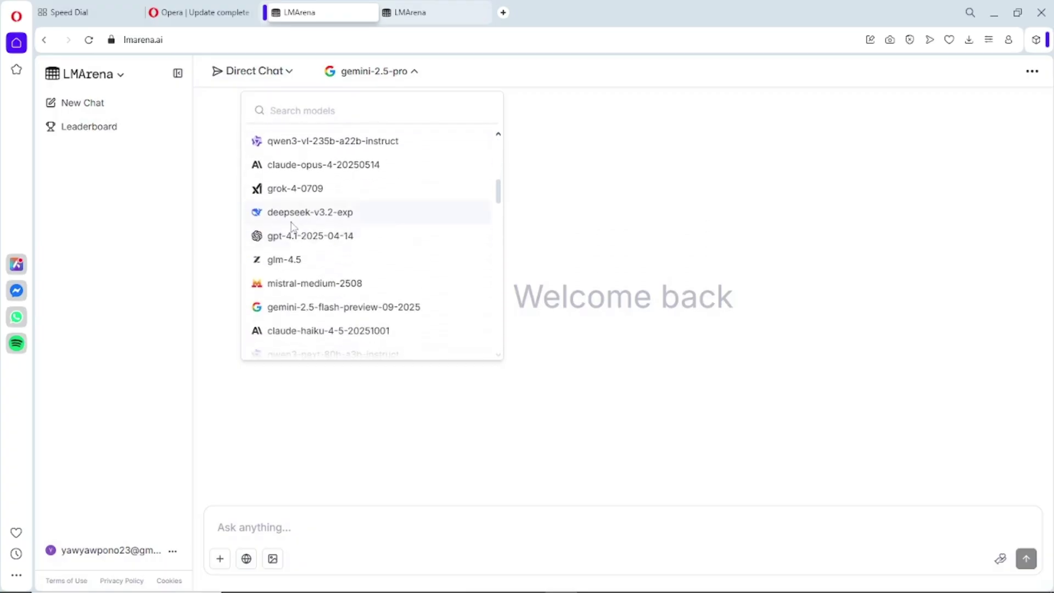
pyautogui.scroll(-6, 331, 240)
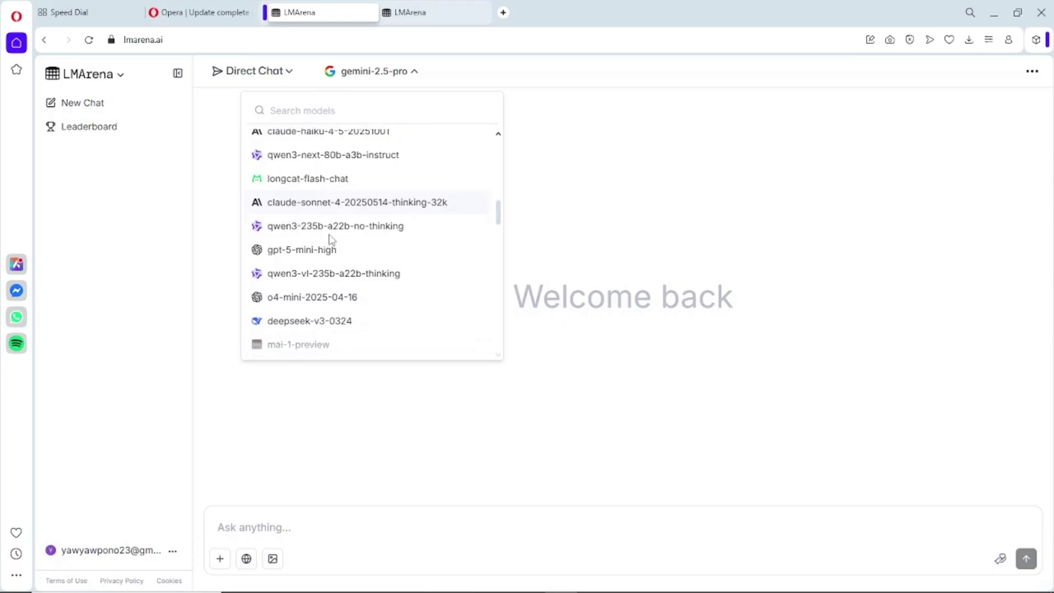
pyautogui.scroll(-10, 331, 240)
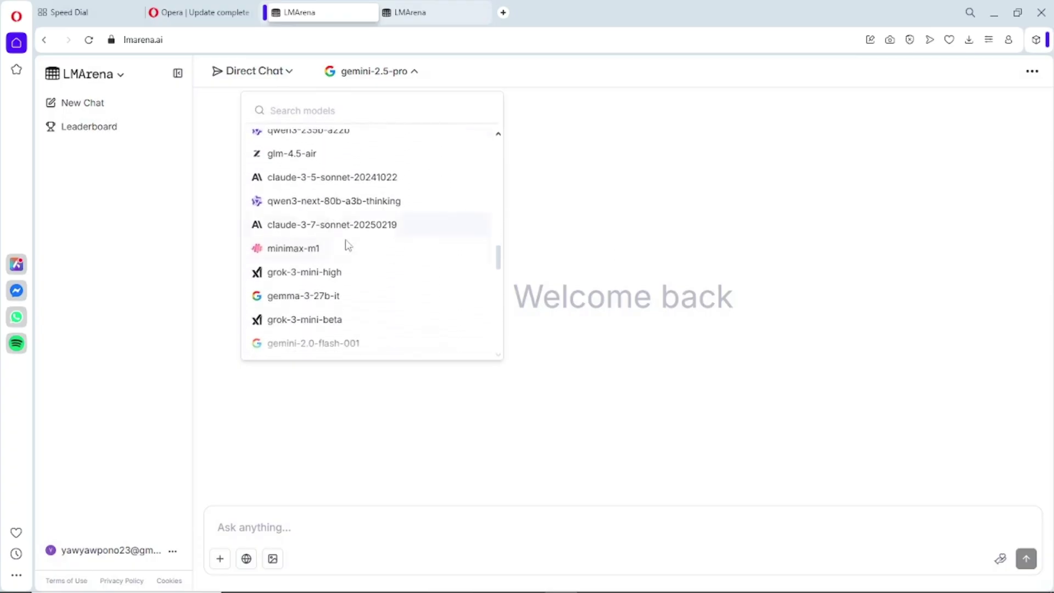
pyautogui.scroll(-10, 345, 288)
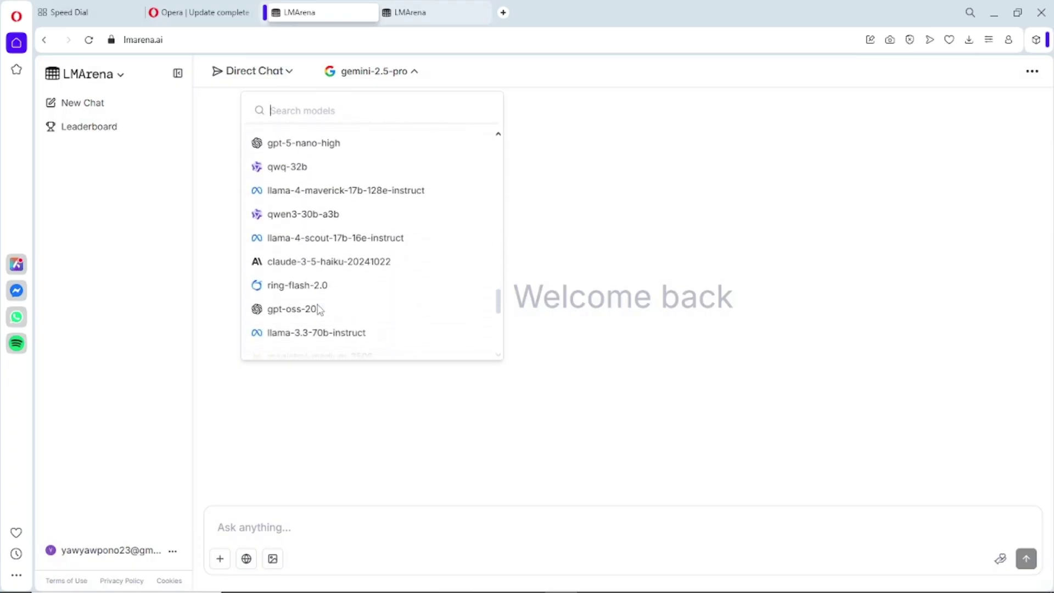
pyautogui.scroll(-5, 319, 309)
pyautogui.scroll(10, 326, 221)
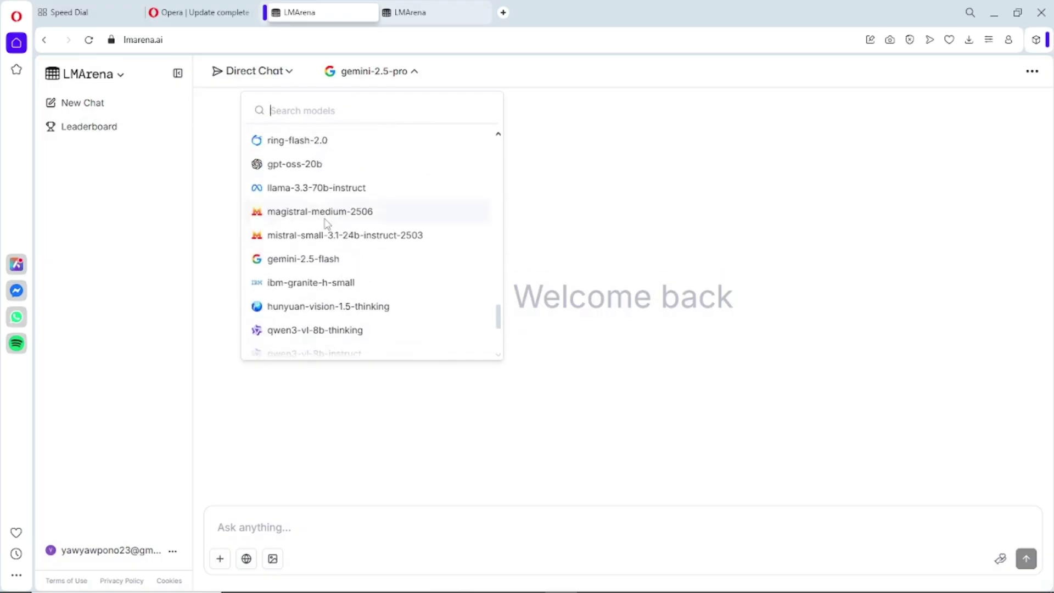
pyautogui.scroll(5, 327, 222)
pyautogui.scroll(-3, 321, 241)
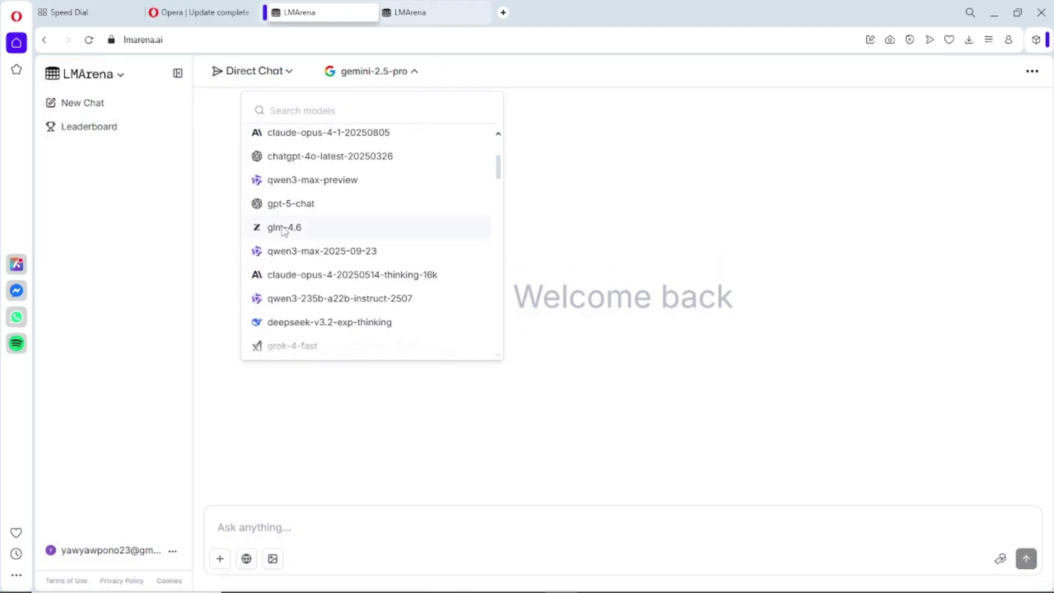
pyautogui.scroll(-5, 333, 285)
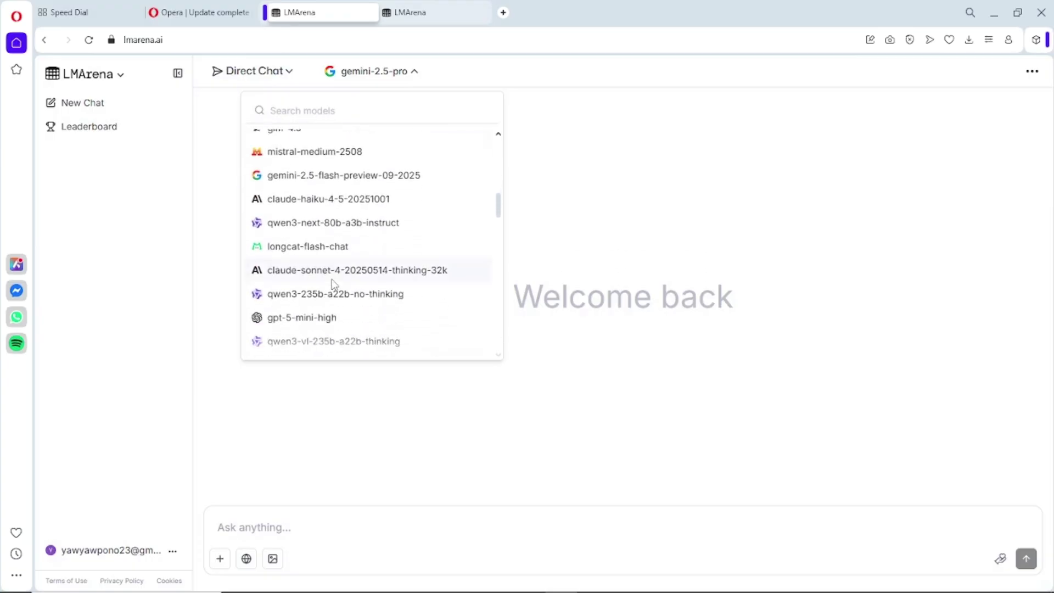
pyautogui.scroll(-2, 334, 285)
pyautogui.scroll(15, 337, 287)
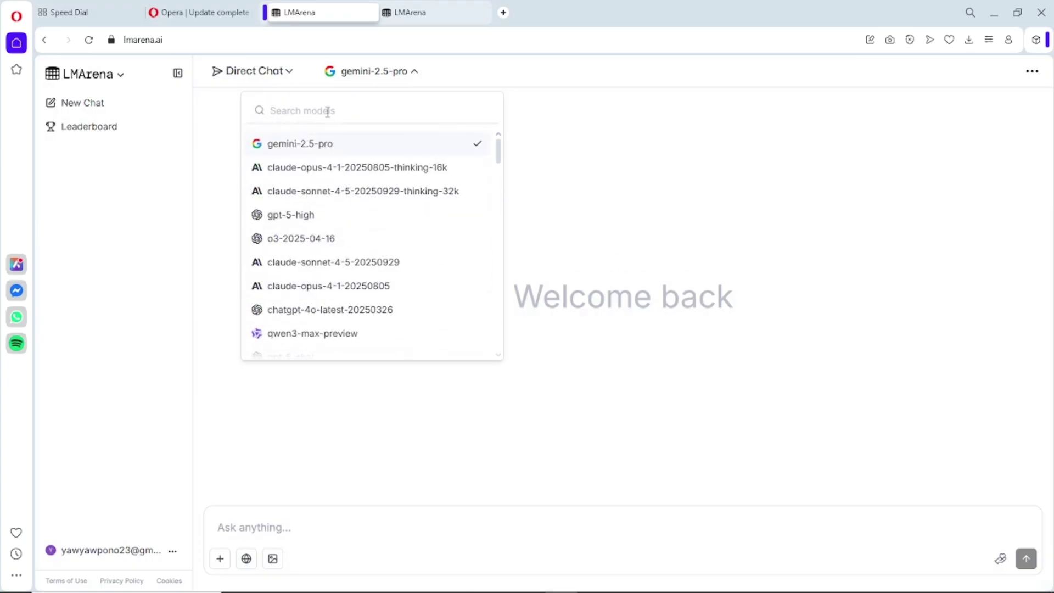
# - Filter the models by 'chat', clear the filter, and choose gpt-5-high
pyautogui.write('chat')
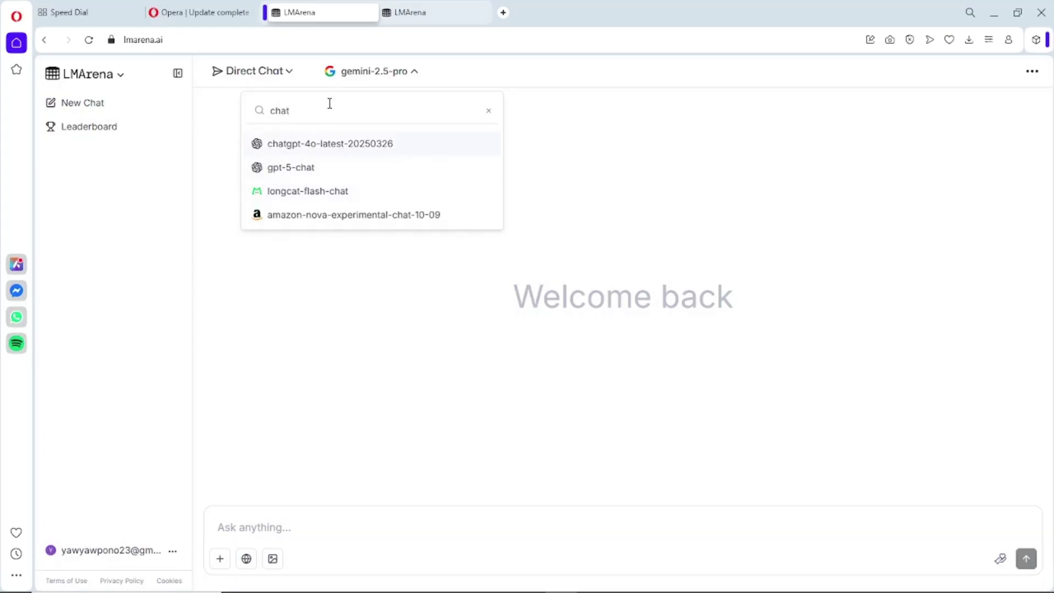
pyautogui.click(489, 109)
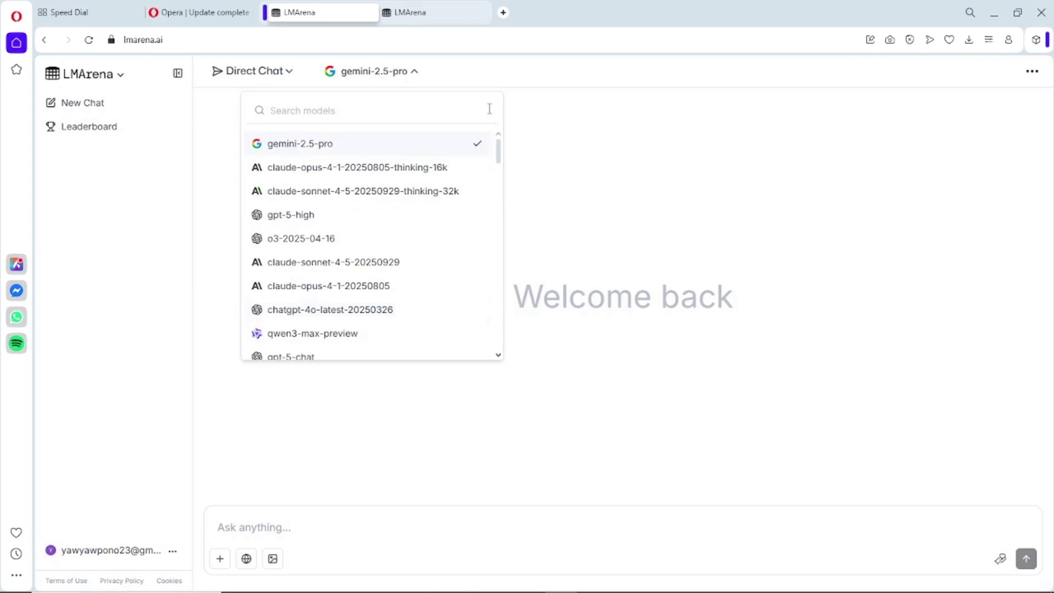
pyautogui.click(291, 215)
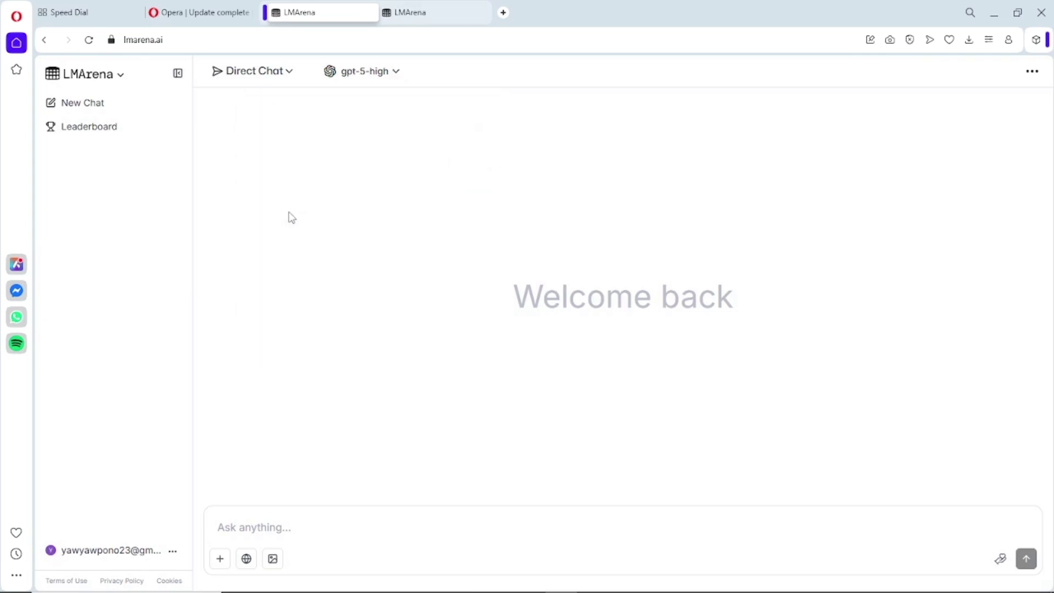
# - Send the pasted lone-soldier battlefield prompt to gpt-5-high and accept the terms of use
pyautogui.write('A lone soldier crouches behind rubble in the middle of a smoky battlefield, gripping his rifle tightly as explosions light up the background. Dust and debris swirl through the air. His face shows focus and exhaustion under a cracked helmet. The lighting is dramatic — warm fire glow on one side, cold shadows on the other. The atmosphere feels tense, cinematic, and realistic, with motion blur and depth of field — like a frame from a war movie. Ultra-detailed textures, 8K resolution, film grain, volumetric lighting, shallow depth of field, cinematic color grading.')
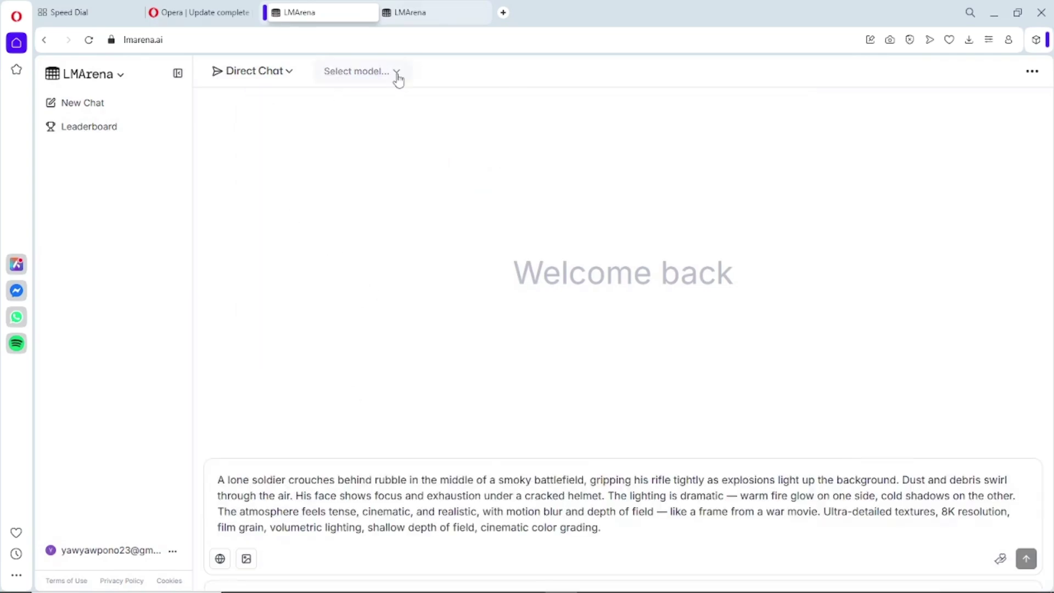
pyautogui.click(398, 77)
pyautogui.click(290, 216)
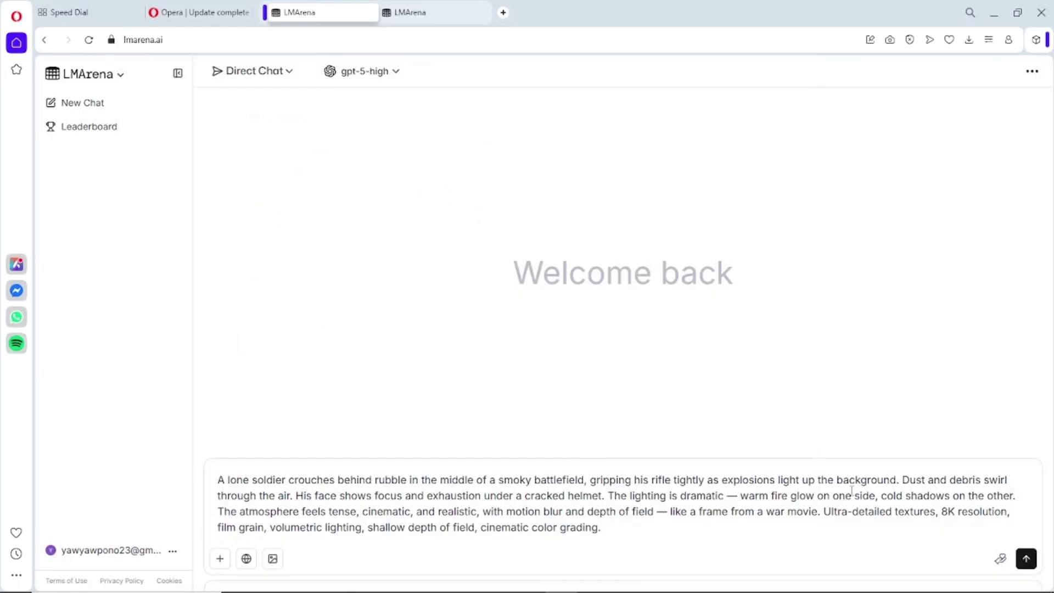
pyautogui.click(1026, 559)
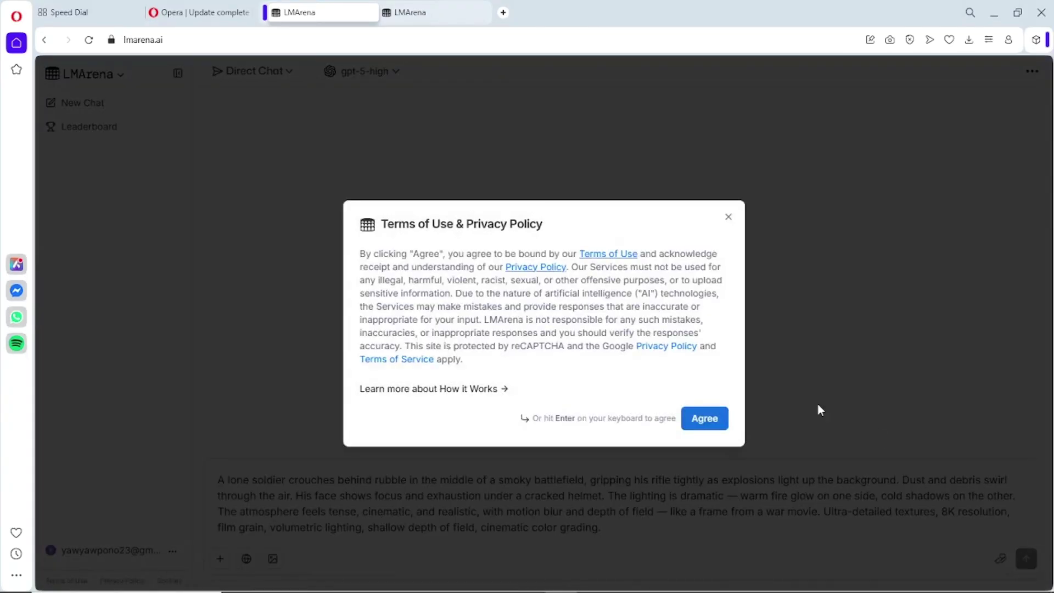
pyautogui.click(706, 419)
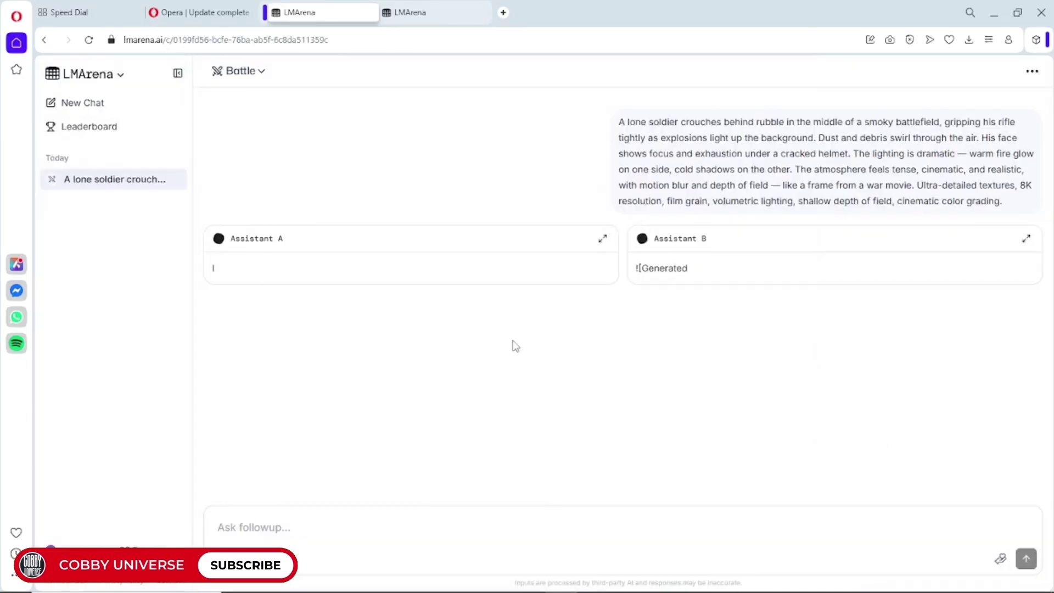
# - Keep Direct Chat mode and start a new image-generation chat
pyautogui.click(262, 74)
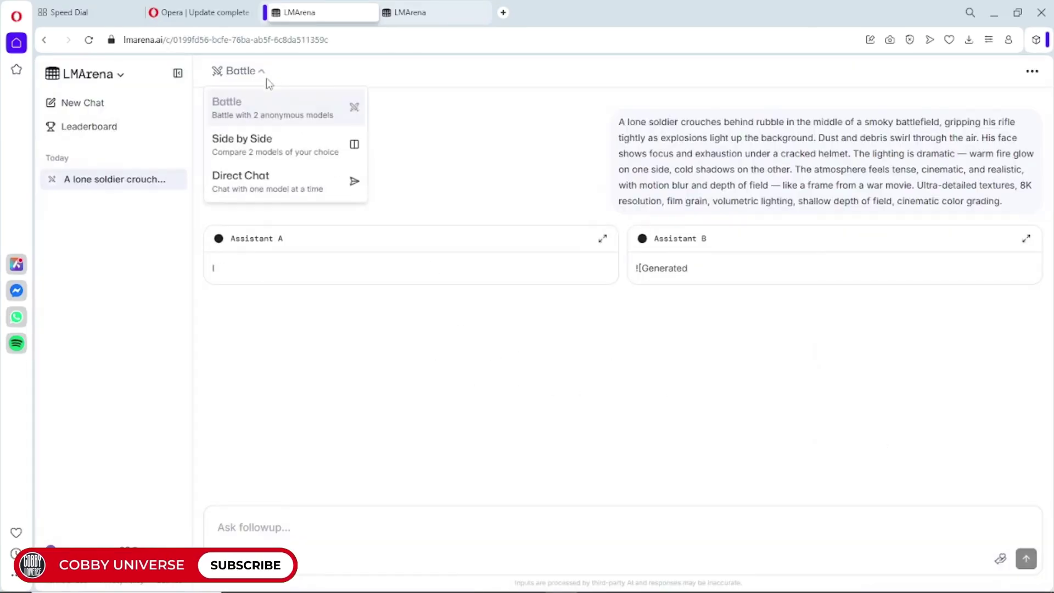
pyautogui.click(282, 185)
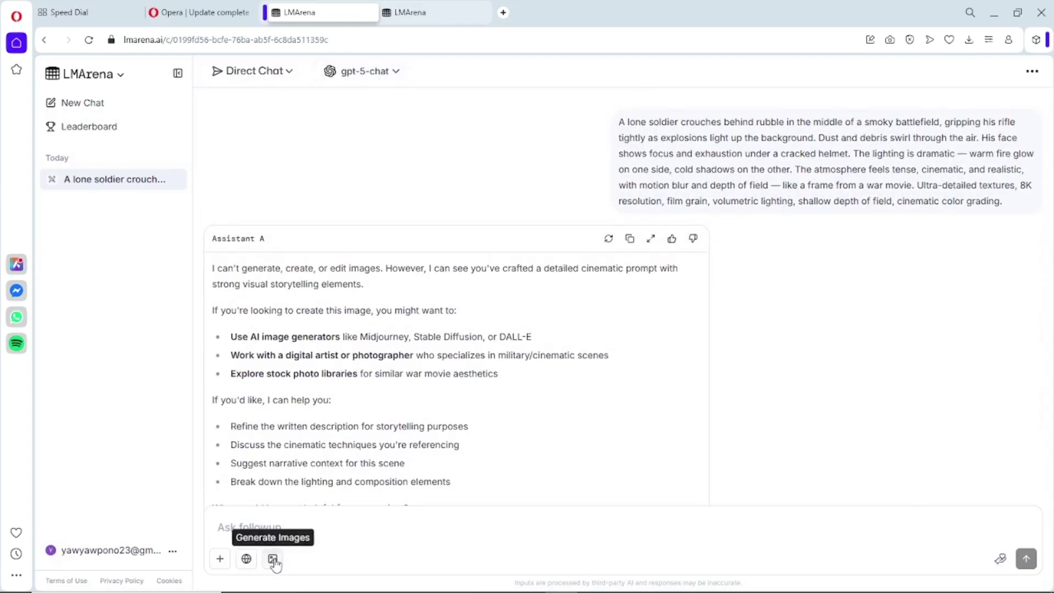
pyautogui.click(272, 558)
pyautogui.click(673, 357)
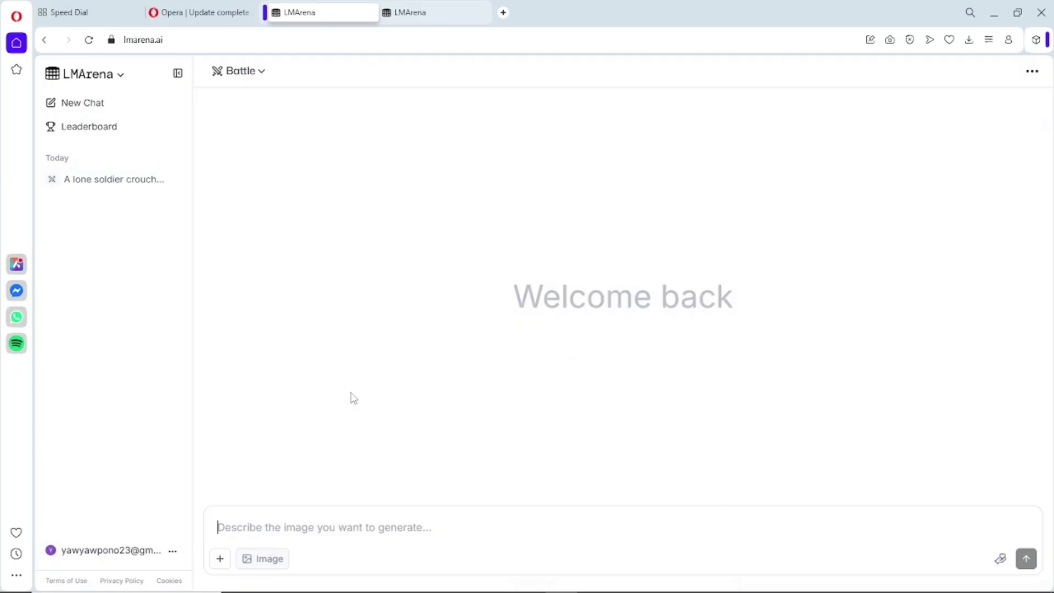
# - Attach the gpt55554 photo from the Desktop and send the pasted soldier prompt
pyautogui.click(221, 559)
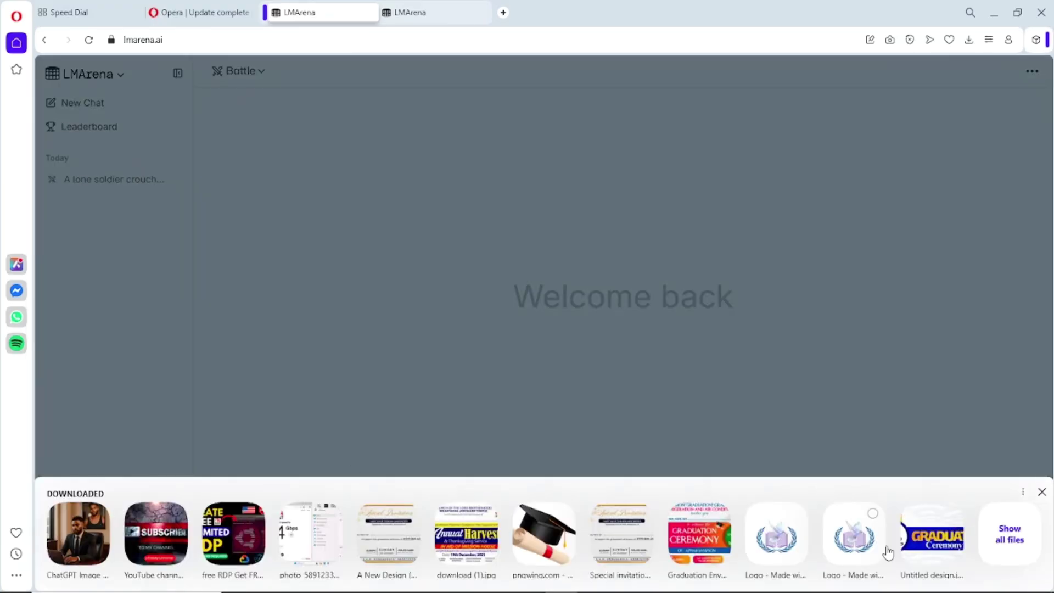
pyautogui.click(1020, 514)
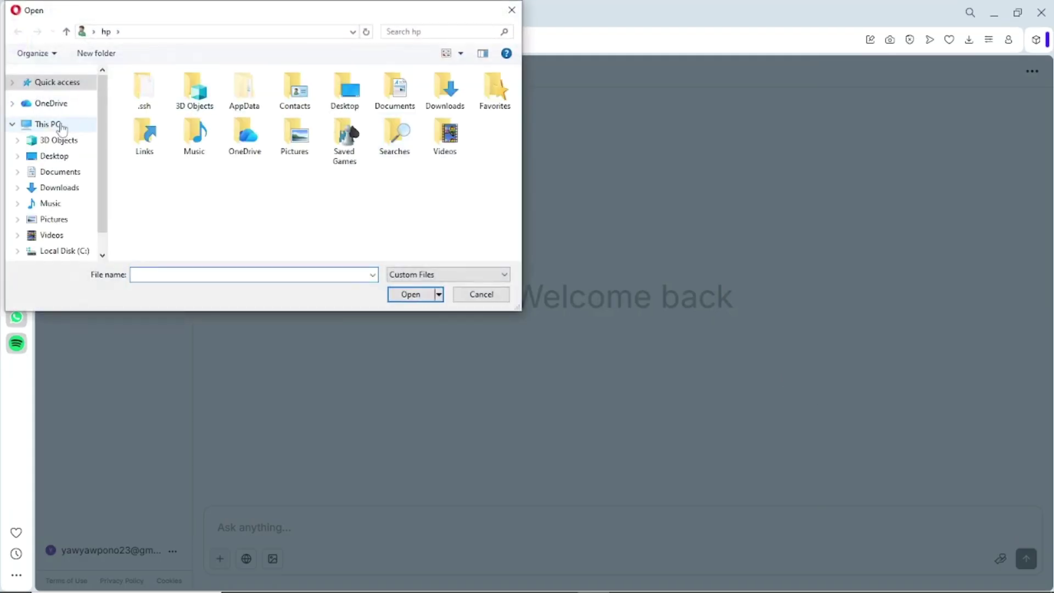
pyautogui.click(55, 157)
pyautogui.doubleClick(309, 182)
pyautogui.click(153, 102)
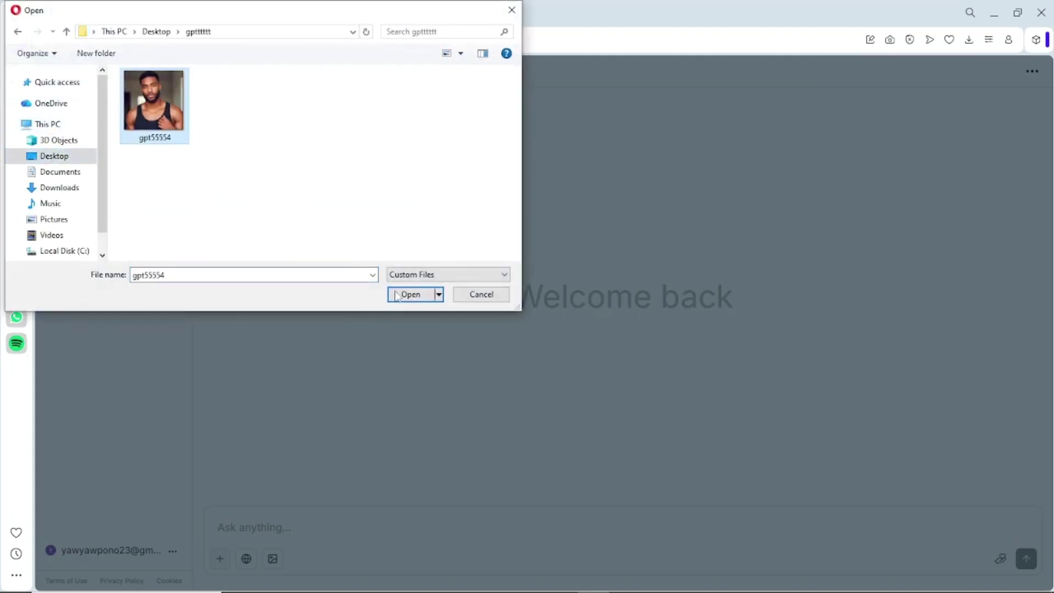
pyautogui.click(410, 294)
pyautogui.write('A lone soldier crouches behind rubble in the middle of a smoky battlefield, gripping his rifle tightly as explosions light up the background. Dust and debris swirl through the air. His face shows focus and exhaustion under a cracked helmet. The lighting is dramatic — warm fire glow on one side, cold shadows on the other. The atmosphere feels tense, cinematic, and realistic, with motion blur and depth of field — like a frame from a war movie. Ultra-detailed textures, 8K resolution, film grain, volumetric lighting, shallow depth of field, cinematic color grading.')
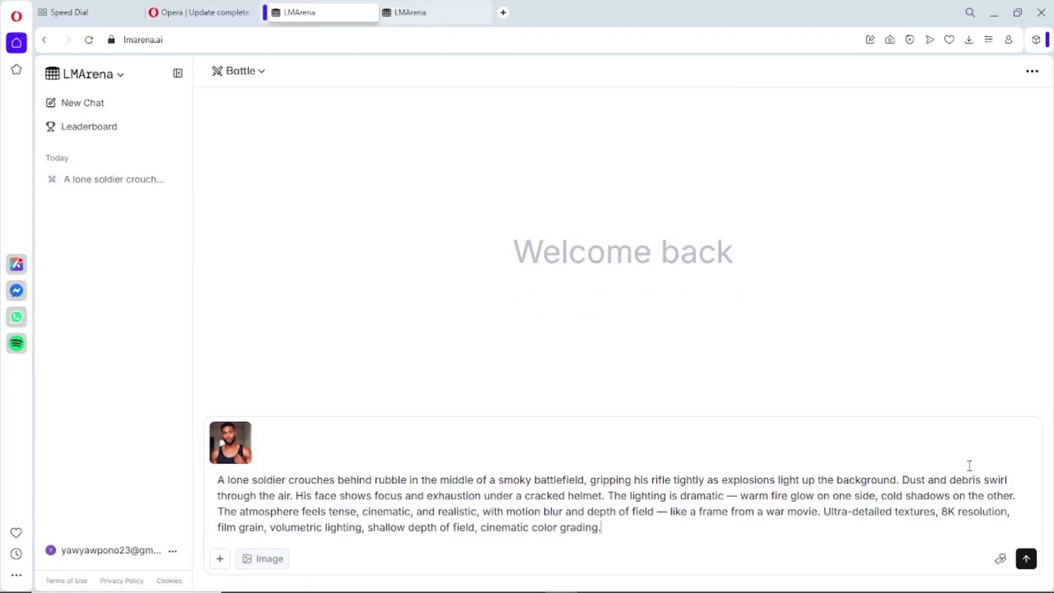
pyautogui.click(1027, 558)
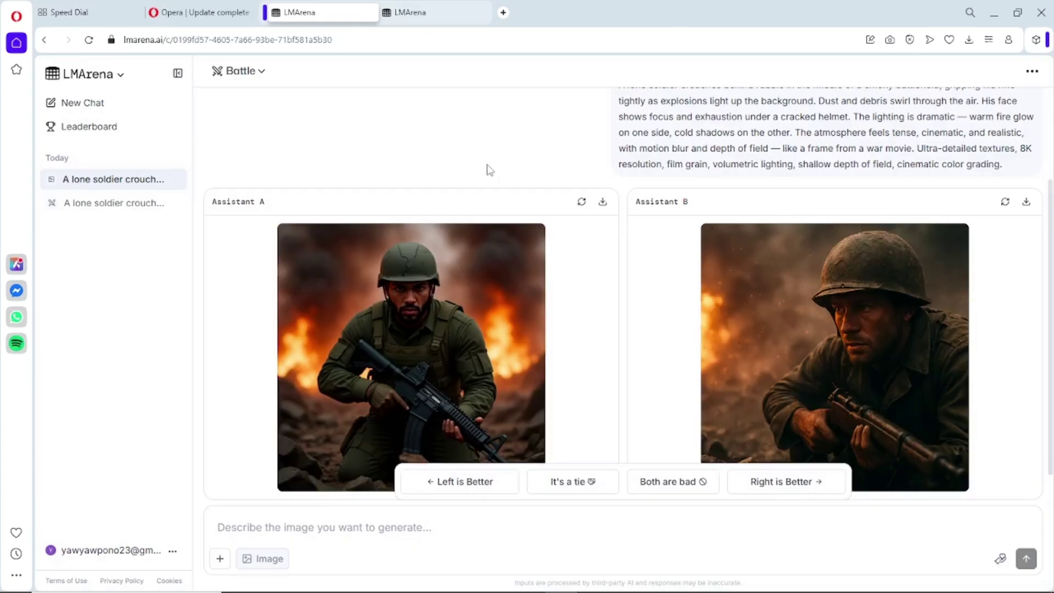
# - Enlarge and close the soldier images from Assistant A and Assistant B
pyautogui.scroll(-1, 377, 142)
pyautogui.click(401, 225)
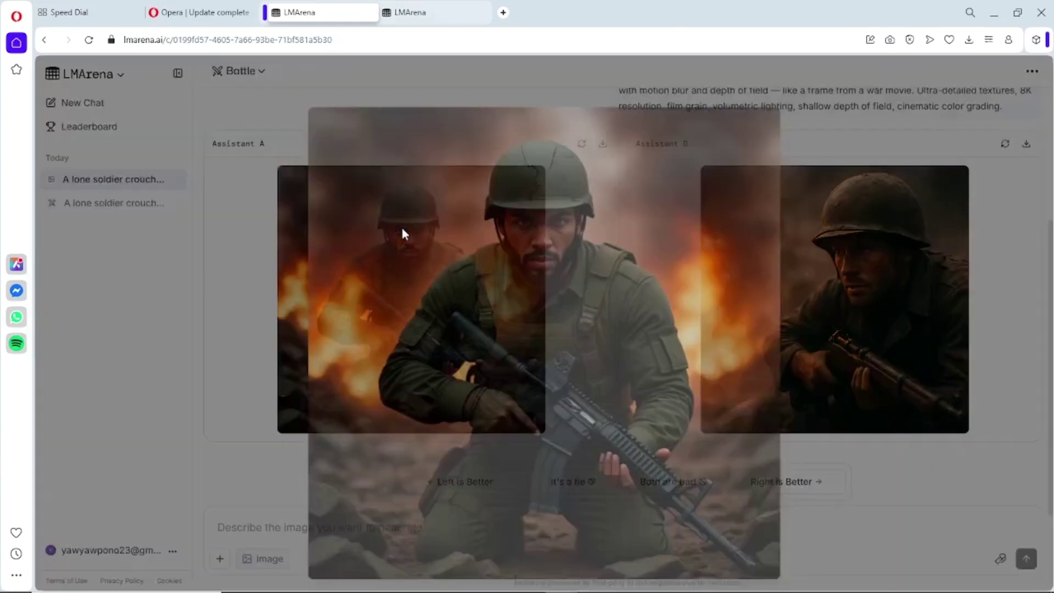
pyautogui.click(807, 343)
pyautogui.click(819, 309)
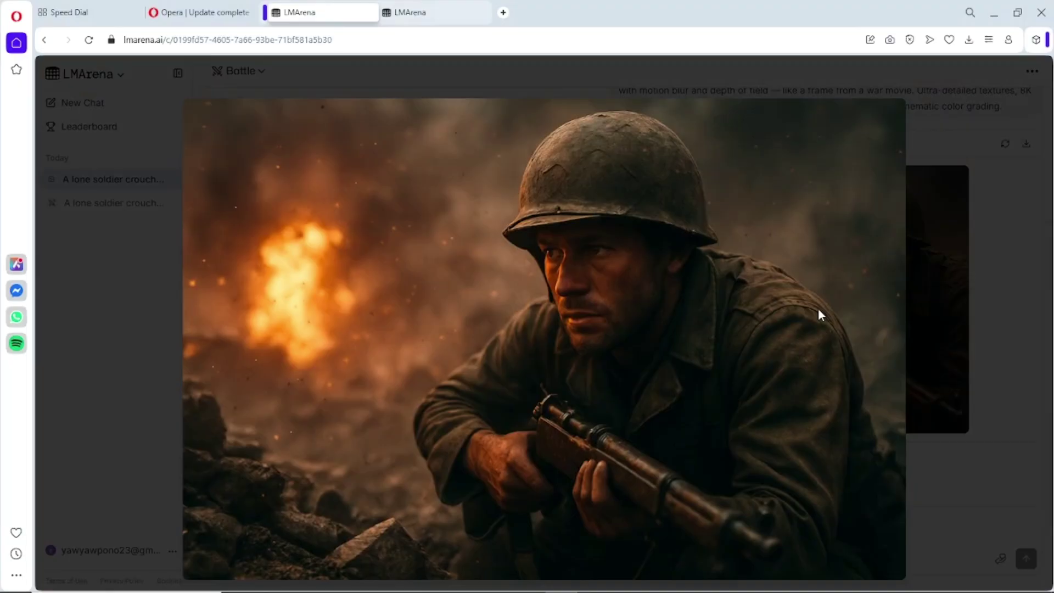
pyautogui.click(971, 208)
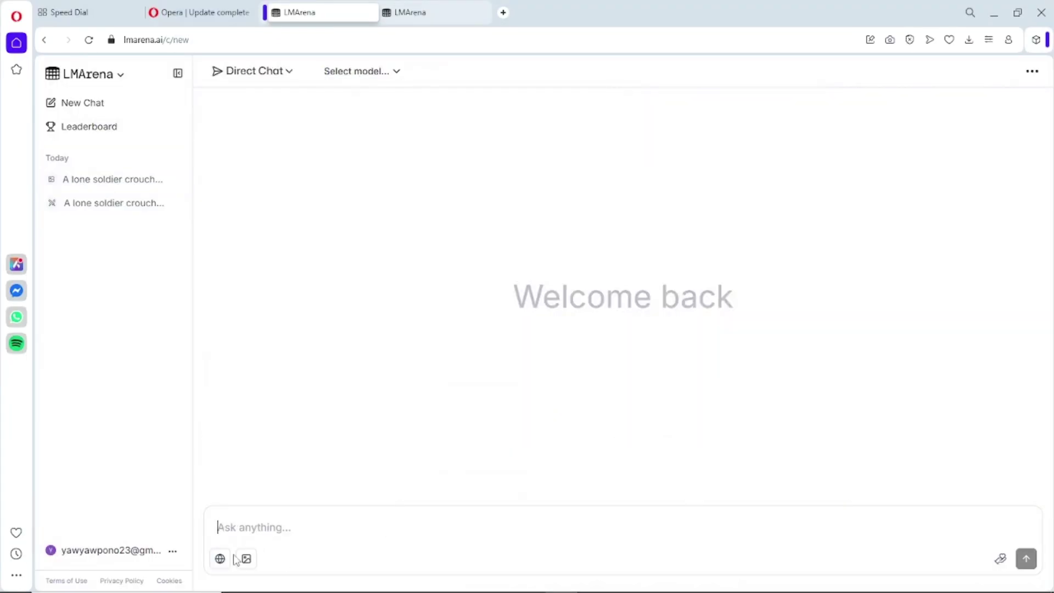
# - Set the new chat to image generation with gpt-image-1-mini
pyautogui.click(244, 559)
pyautogui.click(398, 73)
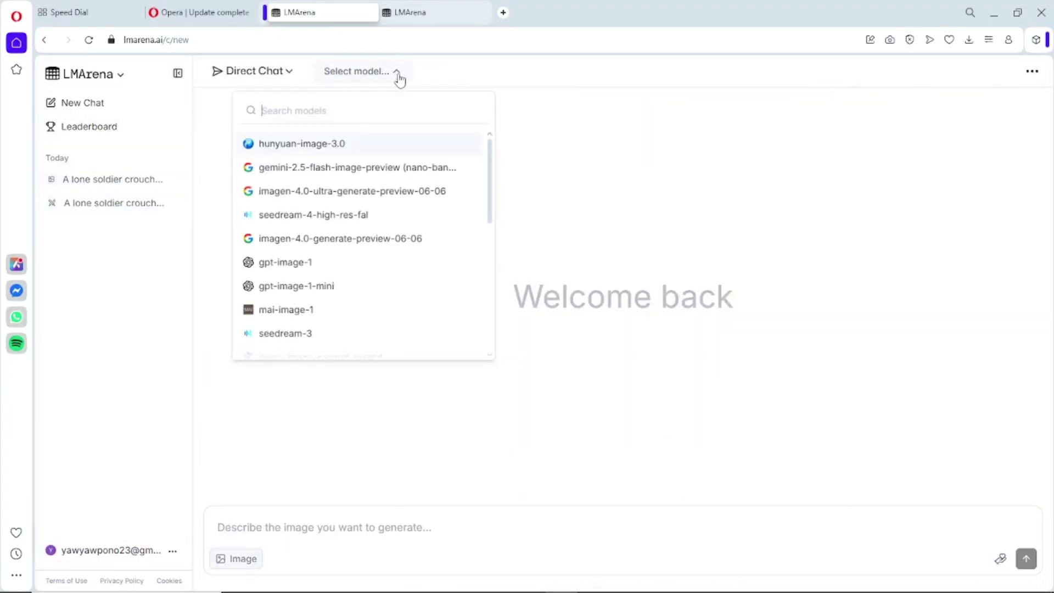
pyautogui.scroll(-2, 313, 252)
pyautogui.scroll(2, 351, 316)
pyautogui.click(315, 265)
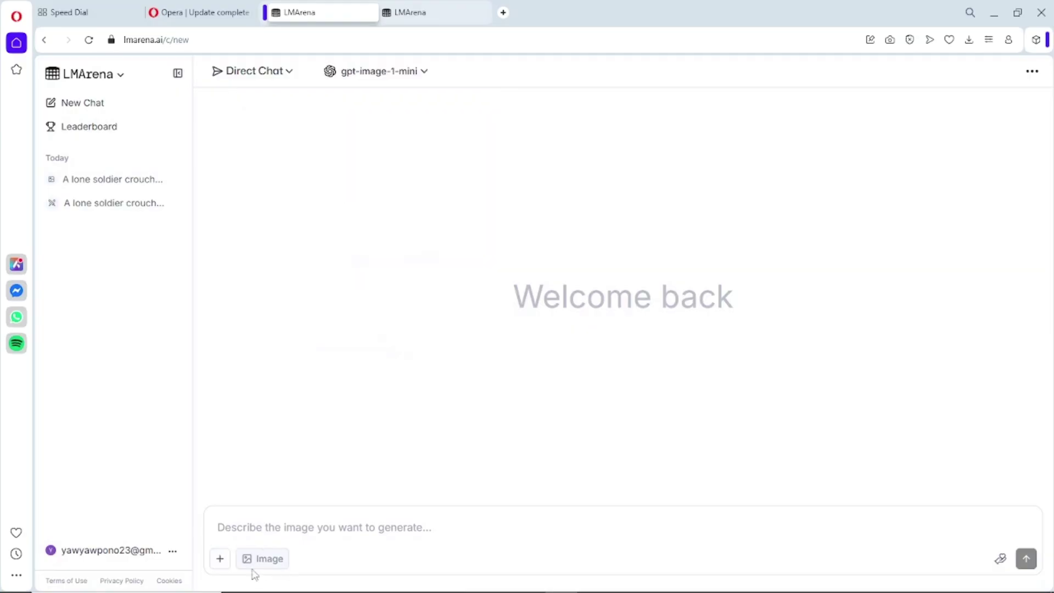
# - Attach the gpt55554 photo and send the pasted businessman office prompt
pyautogui.click(219, 558)
pyautogui.click(77, 533)
pyautogui.click(154, 102)
pyautogui.click(410, 296)
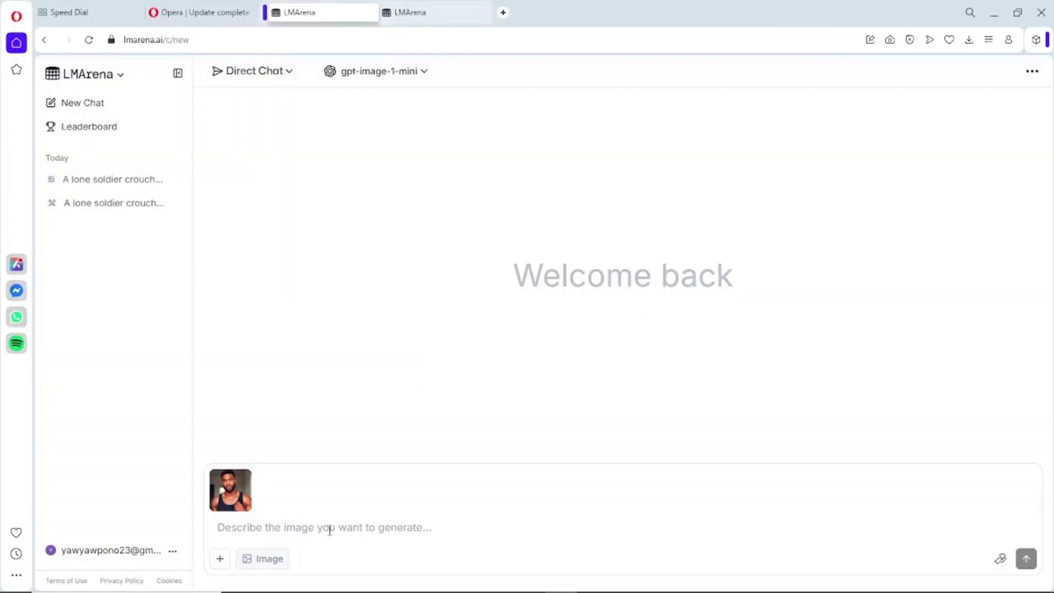
pyautogui.click(337, 530)
pyautogui.write('Create a professional image of a businessman sitting alone in a modern office, wearing a well-fitted suit, seated at a wooden desk with a laptop open in front of him. The background should feature a framed portrait of the same man on the wall. The office should look clean, minimal, and well-lit with natural light coming from a nearby window. No one else should be present in the room.')
pyautogui.click(1027, 559)
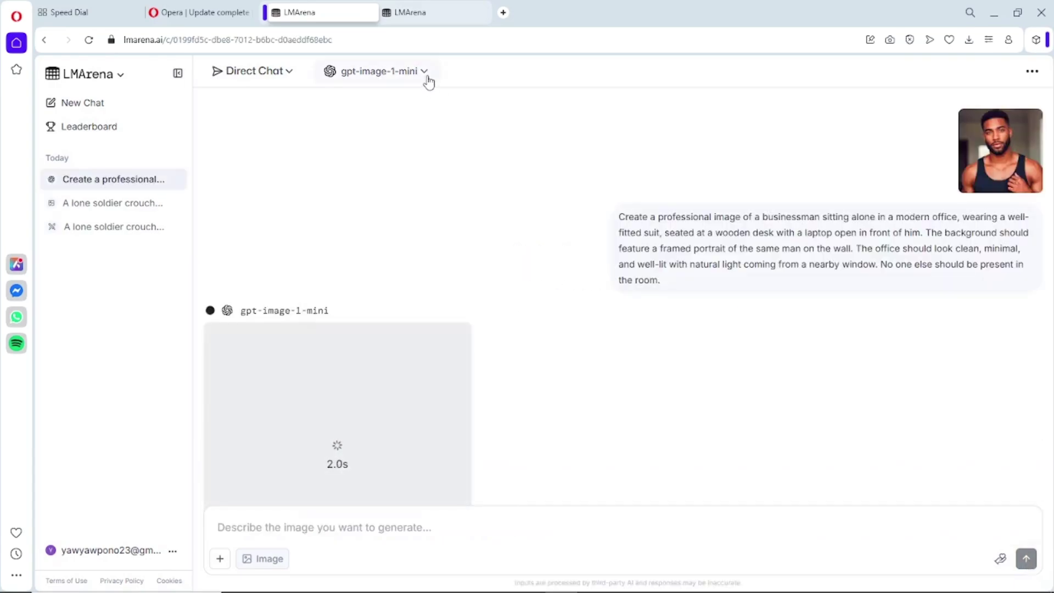
# - View the generated businessman image and the reference photo full-size
pyautogui.click(426, 71)
pyautogui.scroll(-5, 434, 167)
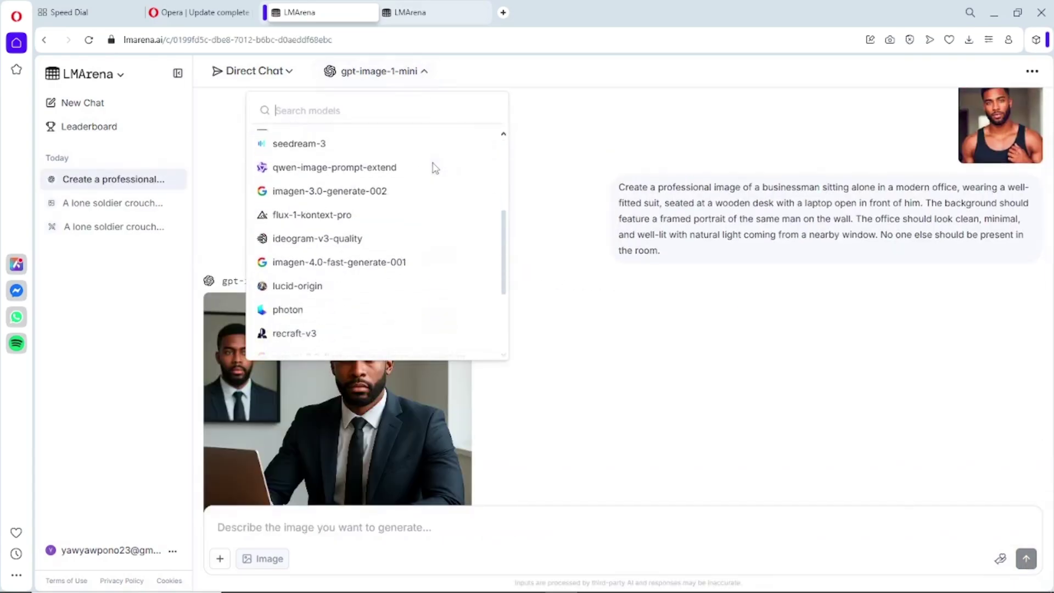
pyautogui.click(601, 345)
pyautogui.click(404, 387)
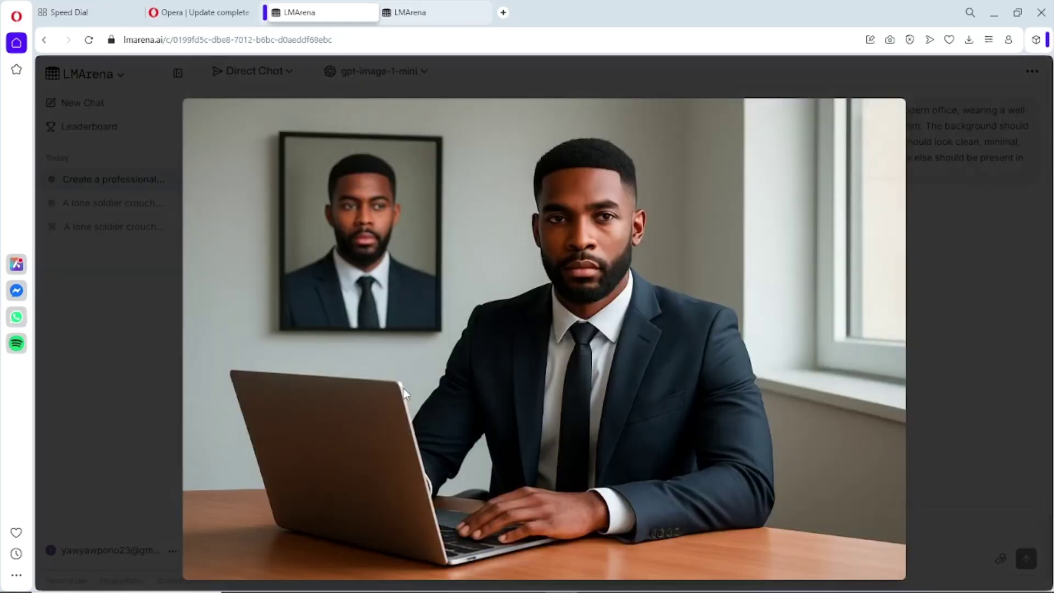
pyautogui.click(954, 233)
pyautogui.scroll(2, 967, 208)
pyautogui.click(995, 153)
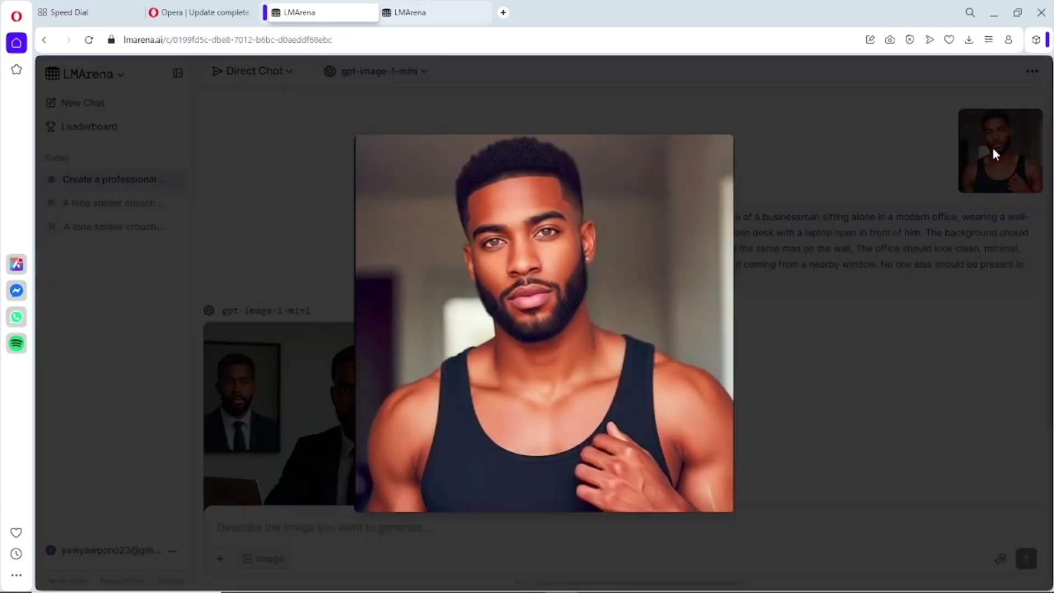
pyautogui.click(1016, 123)
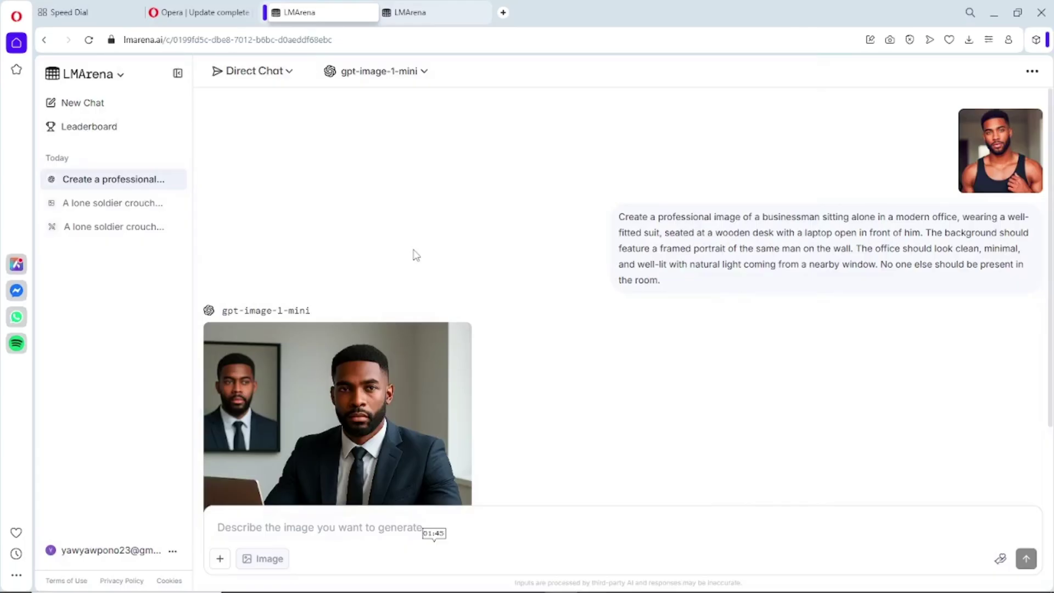
pyautogui.click(83, 102)
# - With gpt-image-1, attach the reference photo and send the battle-worn soldier prompt
pyautogui.click(380, 82)
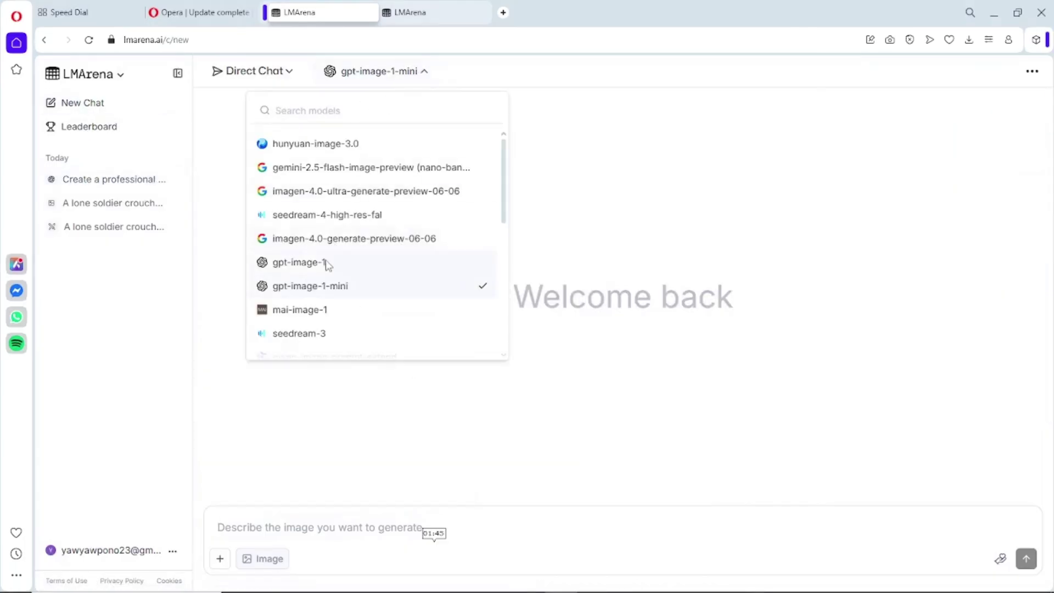
pyautogui.click(310, 263)
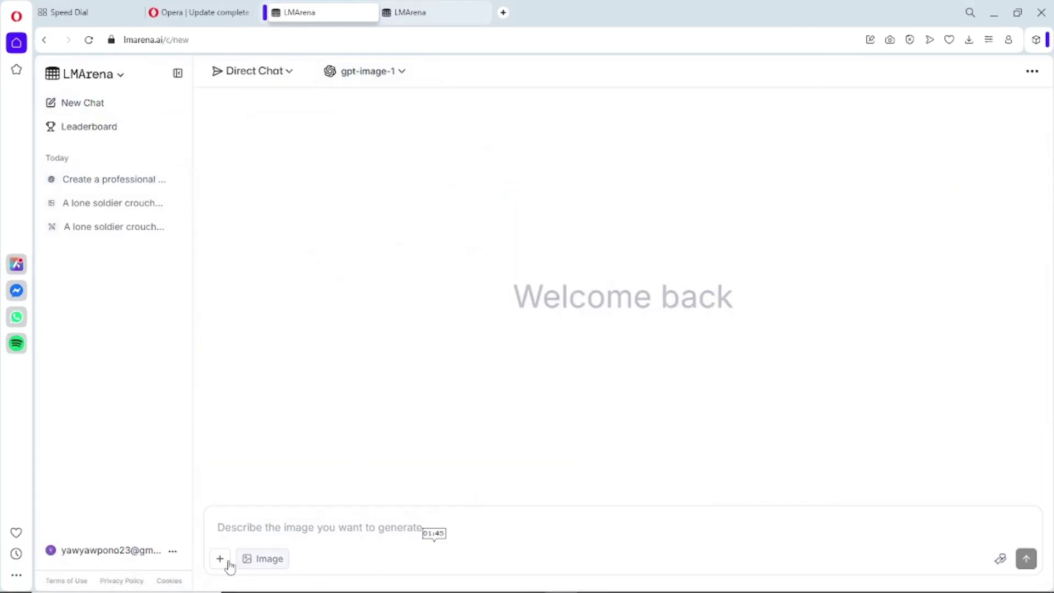
pyautogui.click(229, 565)
pyautogui.click(1011, 532)
pyautogui.click(417, 295)
pyautogui.write('A battle-worn soldier sprints through a rain-soaked war zone as tracer bullets streak past in the night sky. Sparks fly from shattered metal and burning vehicles around him. His uniform is muddy and torn, his expression fierce and determined. Lightning flashes reveal silhouettes of chaos — fallen comrades, tanks, smoke rising into the dark clouds. The camera angle is low and cinematic, capturing motion, emotion, and raw intensity. Hyper-realistic lighting, dramatic contrast, cinematic depth of field, motion blur, 4K film still aesthetic.')
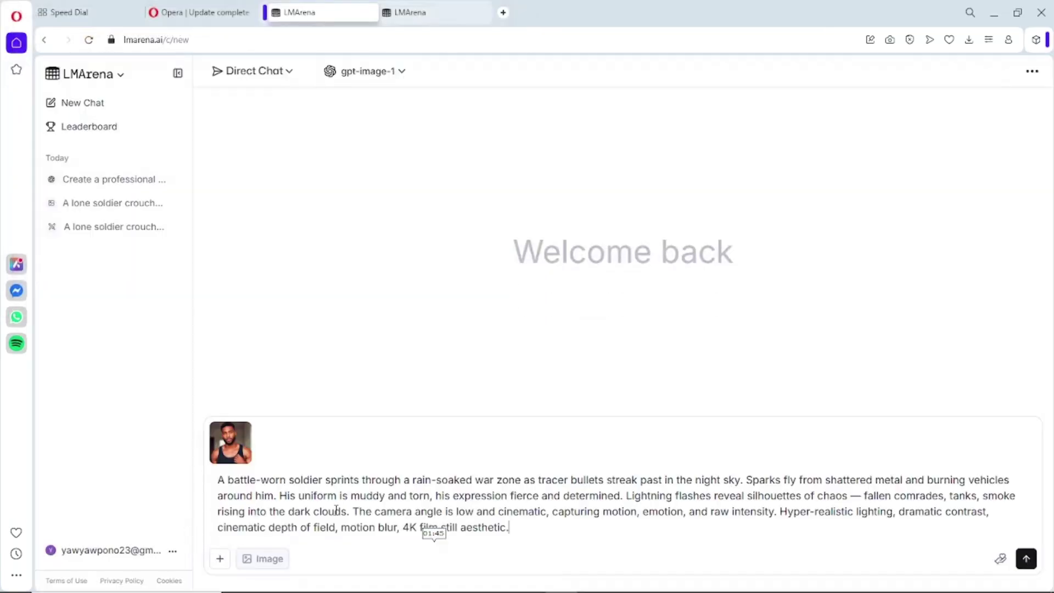
pyautogui.press('Return')
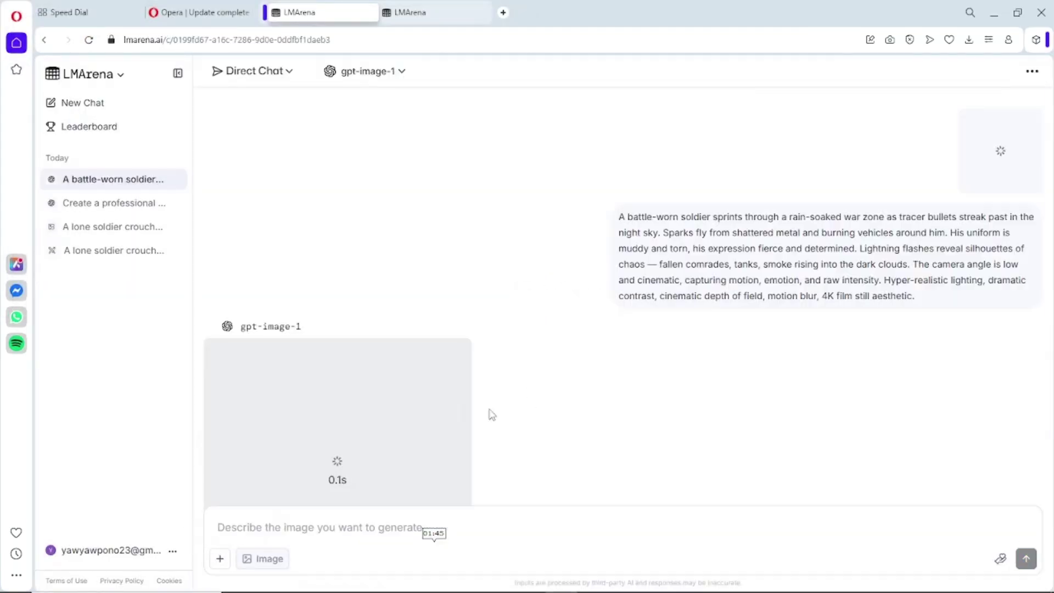
# - Enlarge the generated soldier image and the attached reference photo, closing each
pyautogui.click(324, 361)
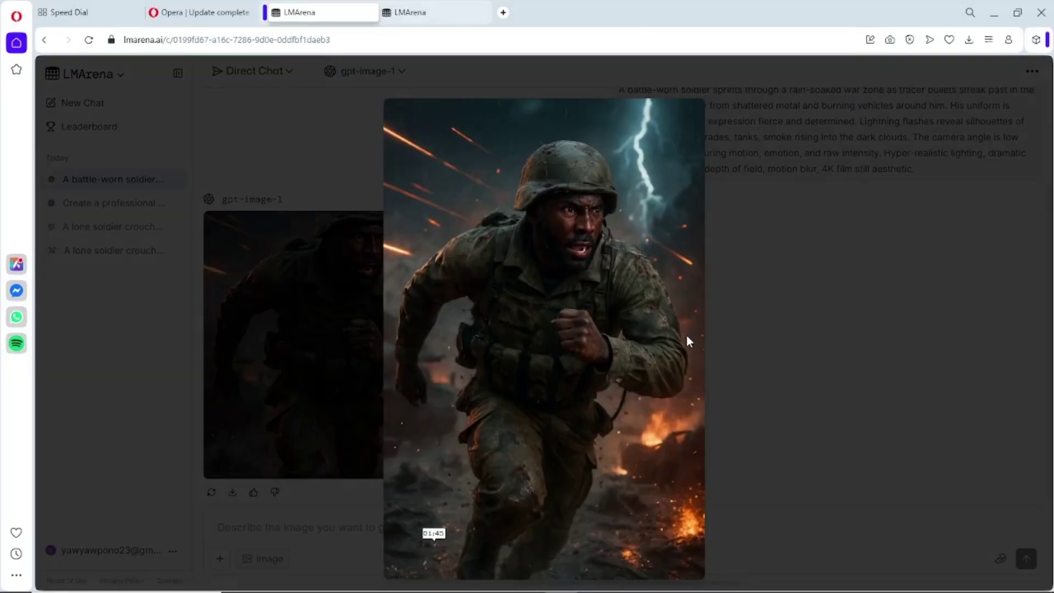
pyautogui.click(581, 372)
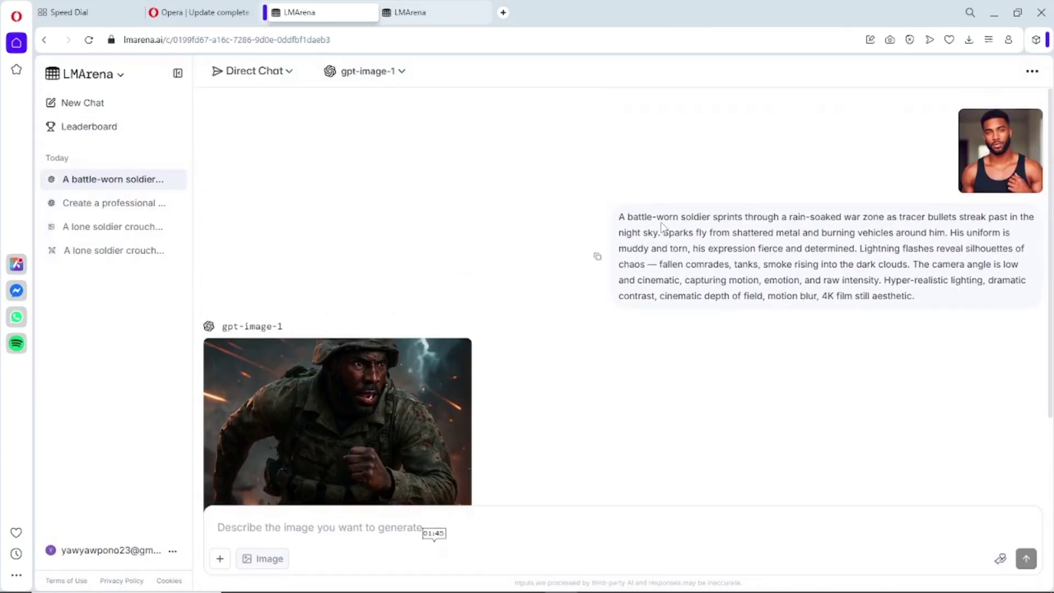
pyautogui.moveTo(919, 300); pyautogui.dragTo(799, 203)
pyautogui.click(1000, 151)
pyautogui.click(337, 403)
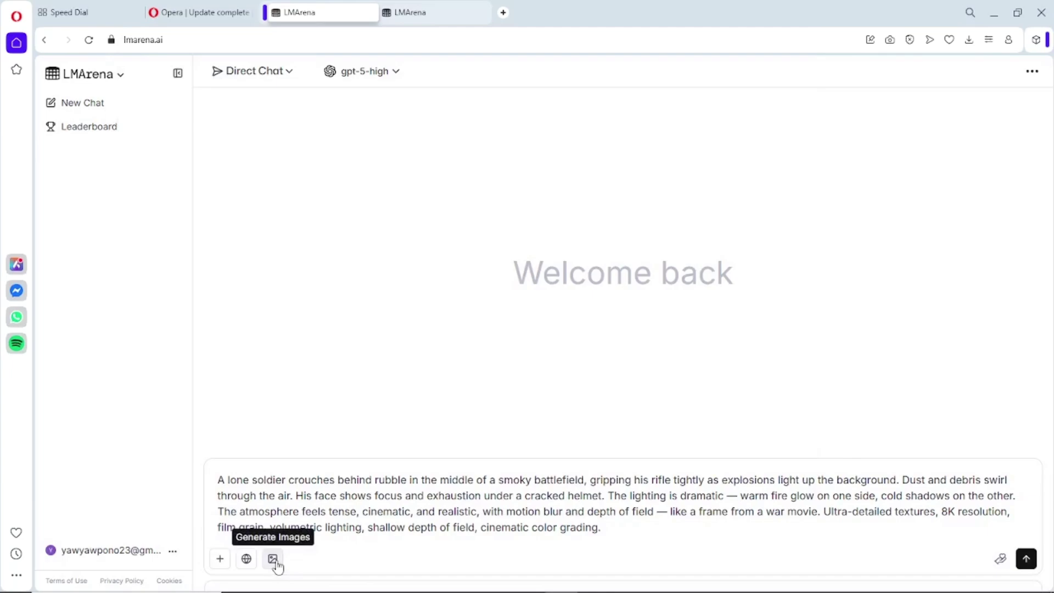
# - Turn on image generation in LMArena, then open a new empty browser tab
pyautogui.click(277, 565)
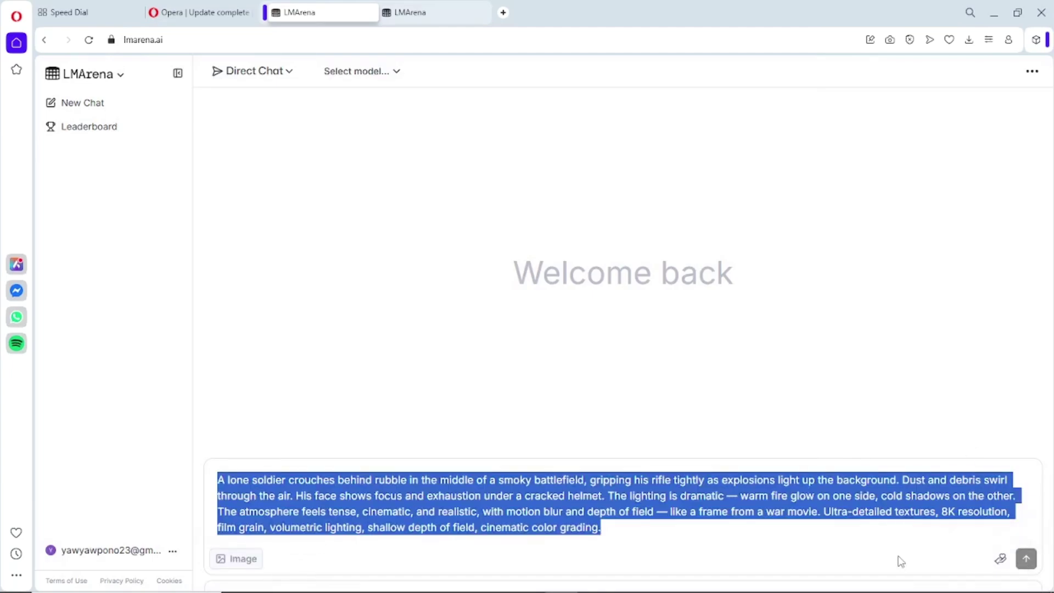
pyautogui.click(607, 479)
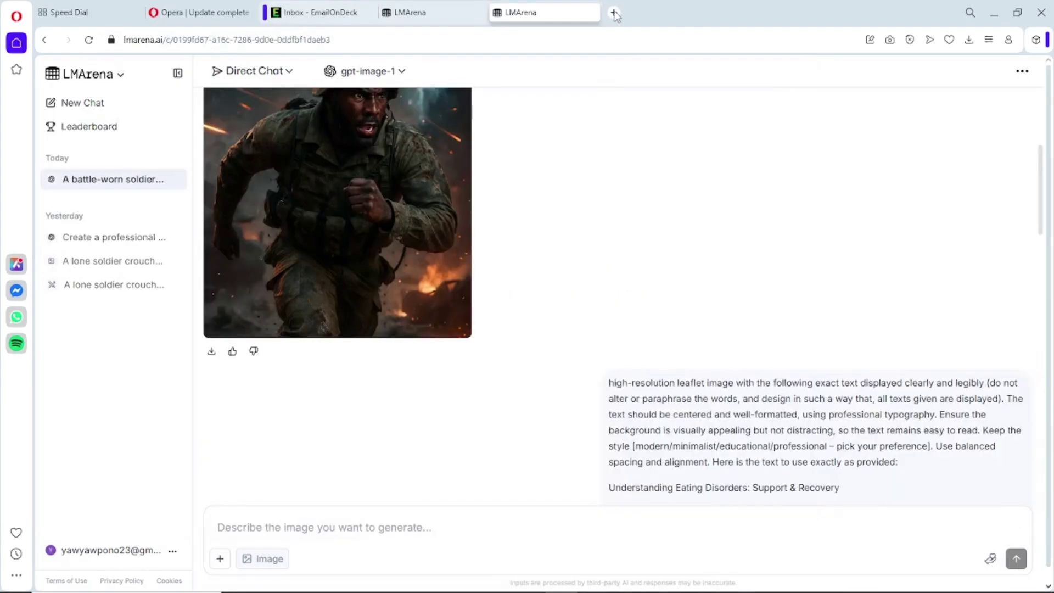
pyautogui.click(616, 13)
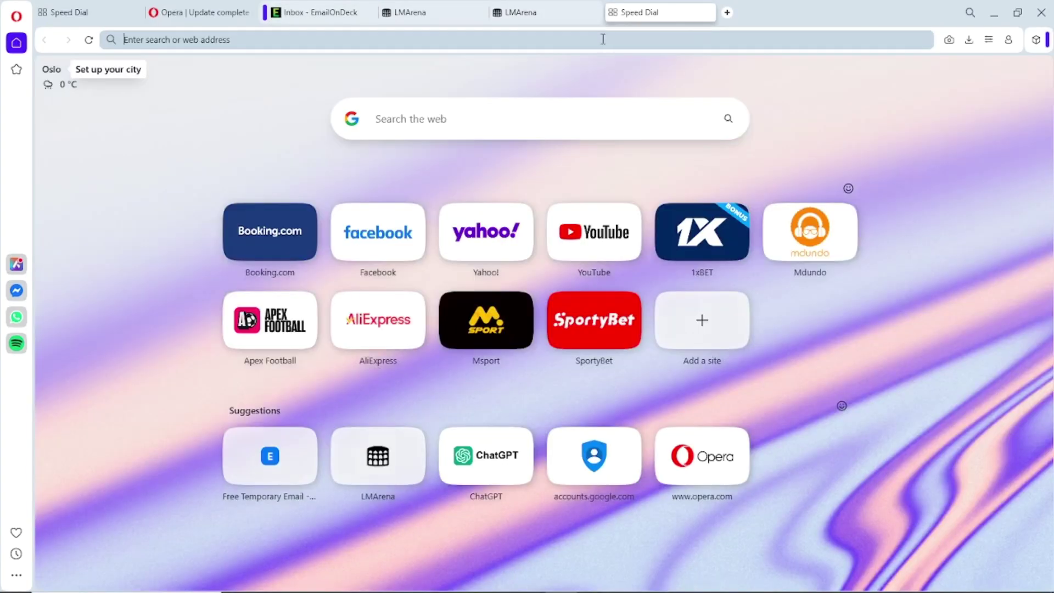
# - Load oxaam.com and scroll its landing page down to the footer and back up
pyautogui.write('oxaam.com')
pyautogui.press('Return')
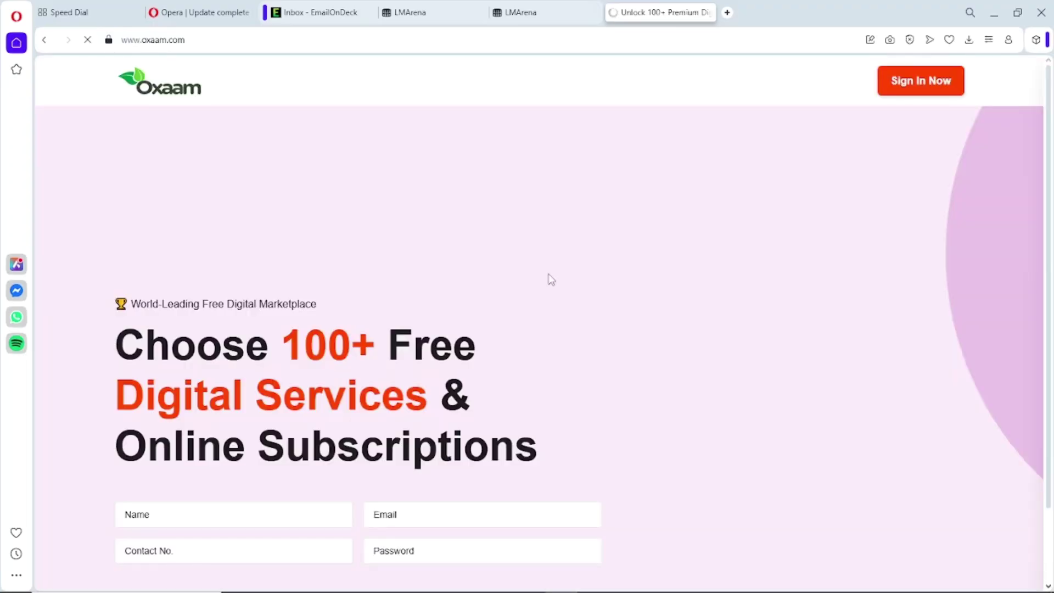
pyautogui.scroll(-10, 560, 306)
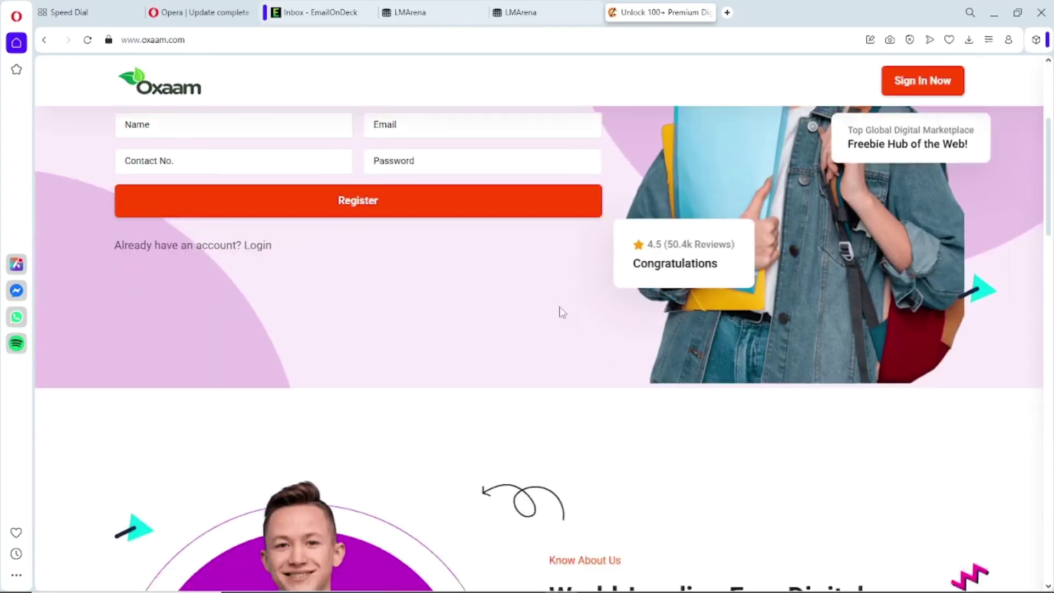
pyautogui.scroll(-6, 563, 312)
pyautogui.scroll(-15, 562, 311)
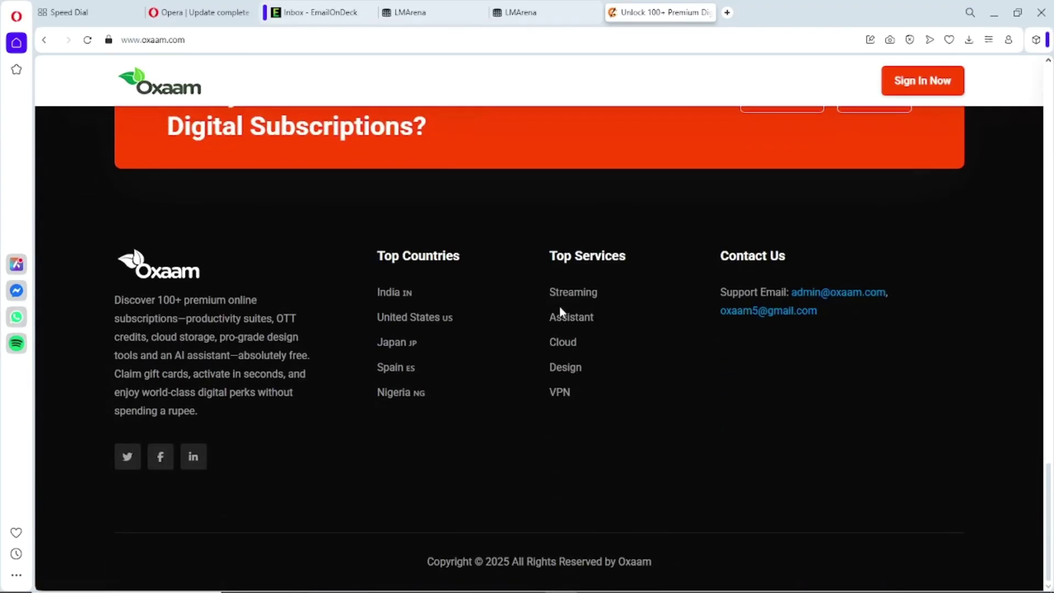
pyautogui.scroll(15, 561, 312)
pyautogui.scroll(8, 561, 312)
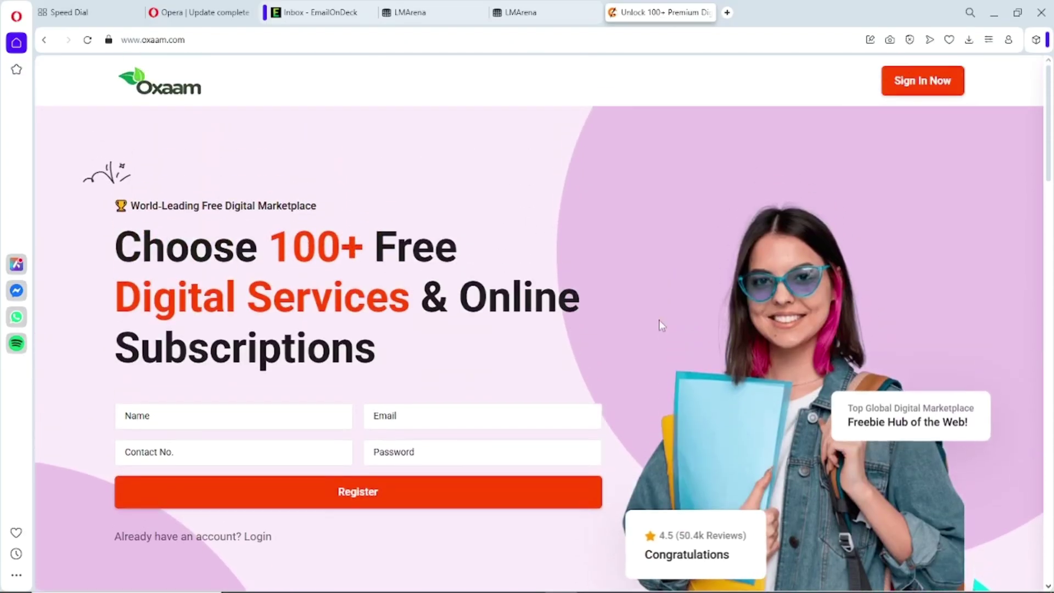
# - Copy the temporary private email address from the EmailOnDeck inbox
pyautogui.hotkey('ctrl', 'Tab')
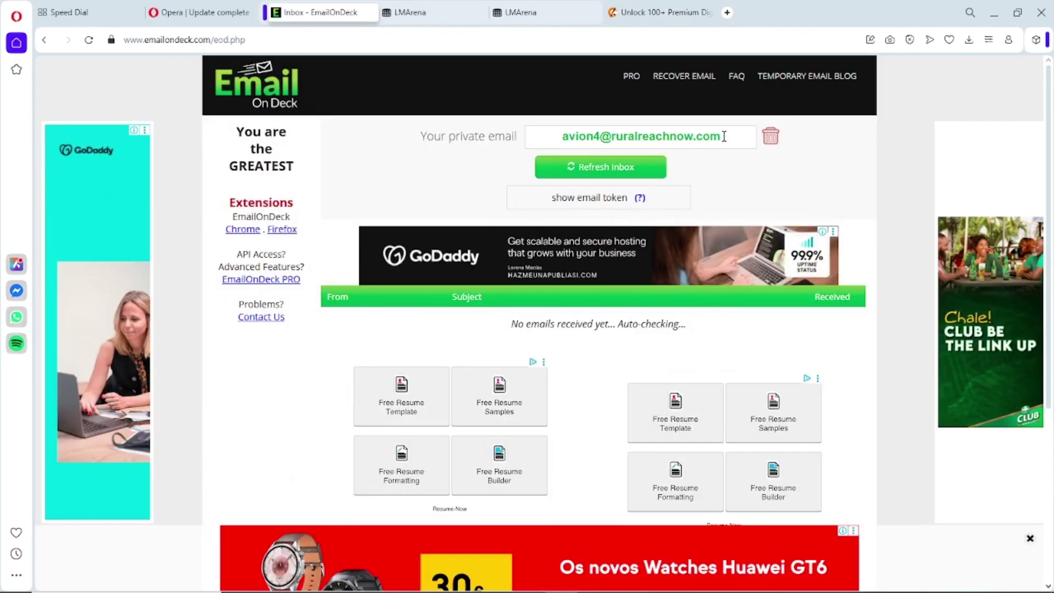
pyautogui.moveTo(722, 138); pyautogui.dragTo(562, 136)
pyautogui.hotkey('ctrl', 'c')
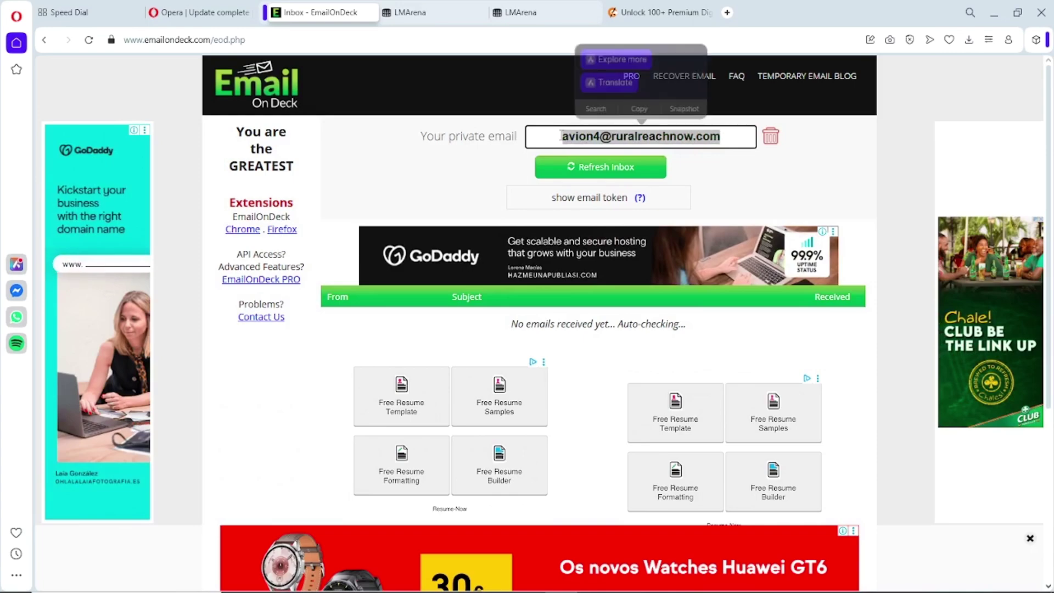
pyautogui.click(783, 233)
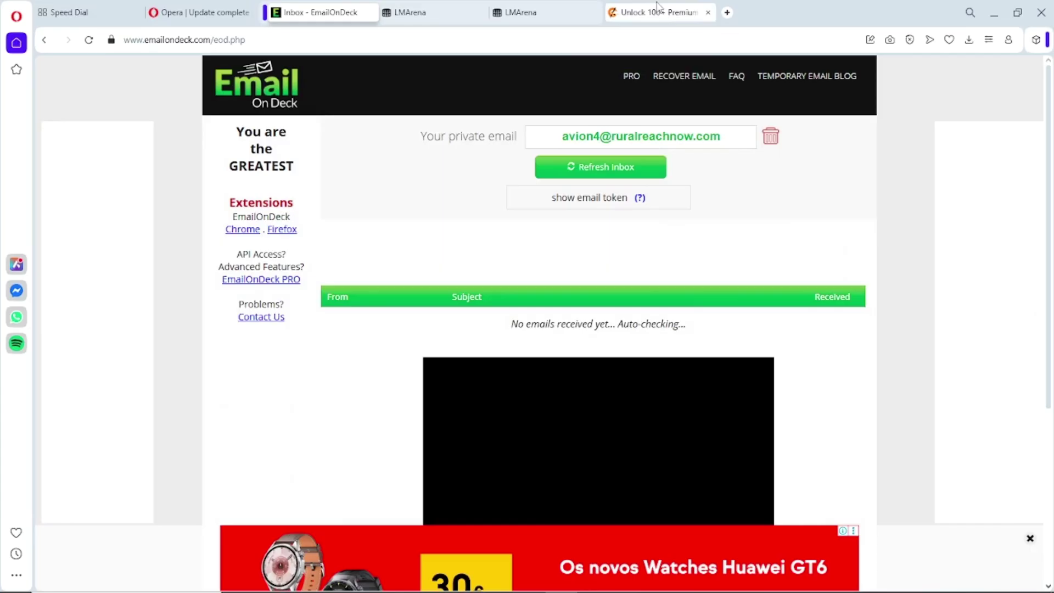
# - On the Oxaam sign-up form, enter the user's full name in the Name field
pyautogui.click(658, 10)
pyautogui.scroll(-3, 607, 268)
pyautogui.scroll(1, 606, 268)
pyautogui.click(204, 292)
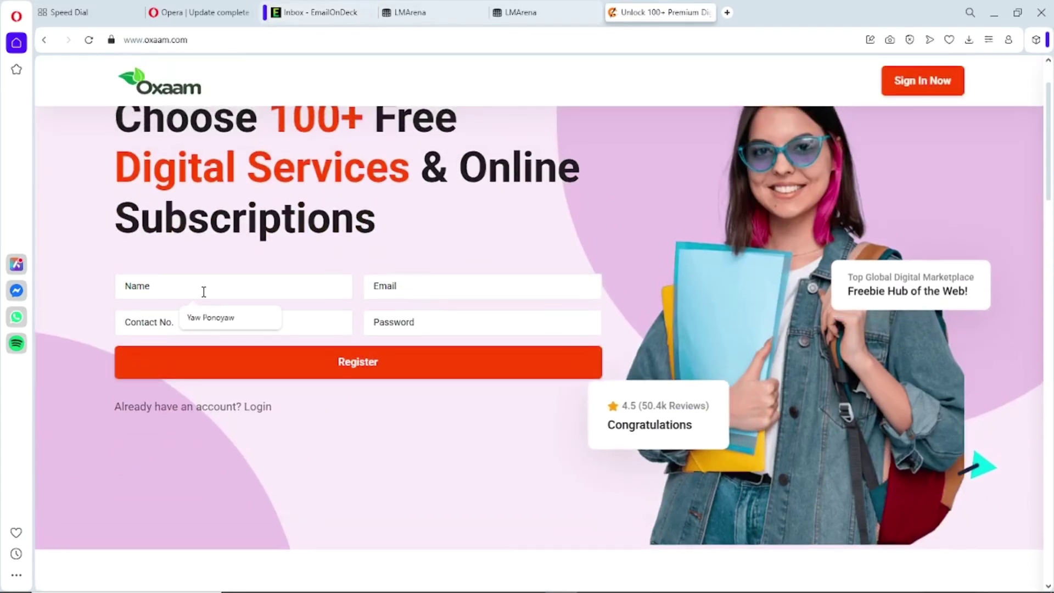
pyautogui.write('Cobby UU')
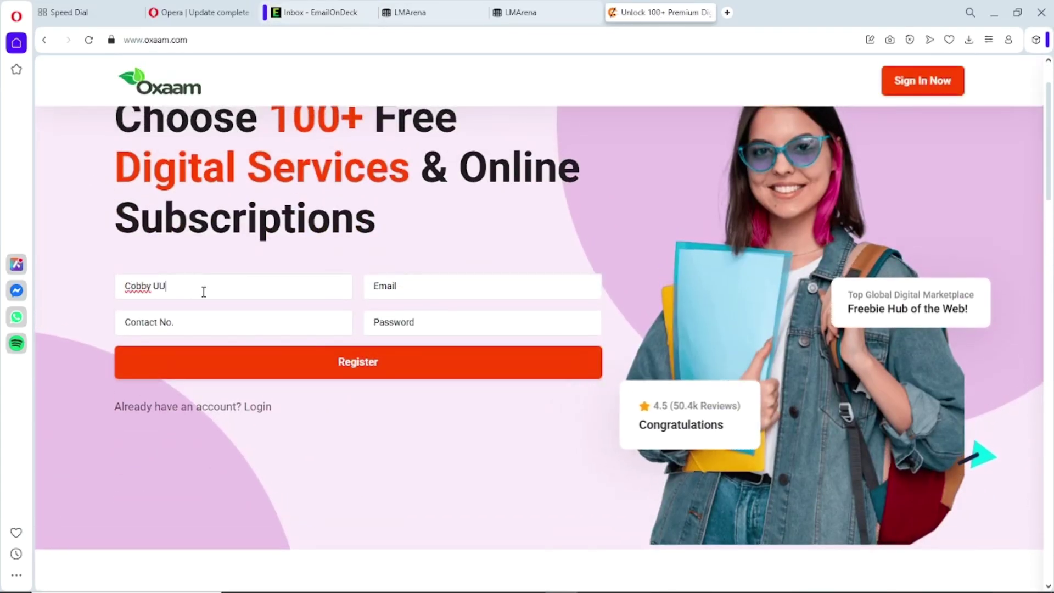
pyautogui.press('BackSpace')
pyautogui.write('niverse')
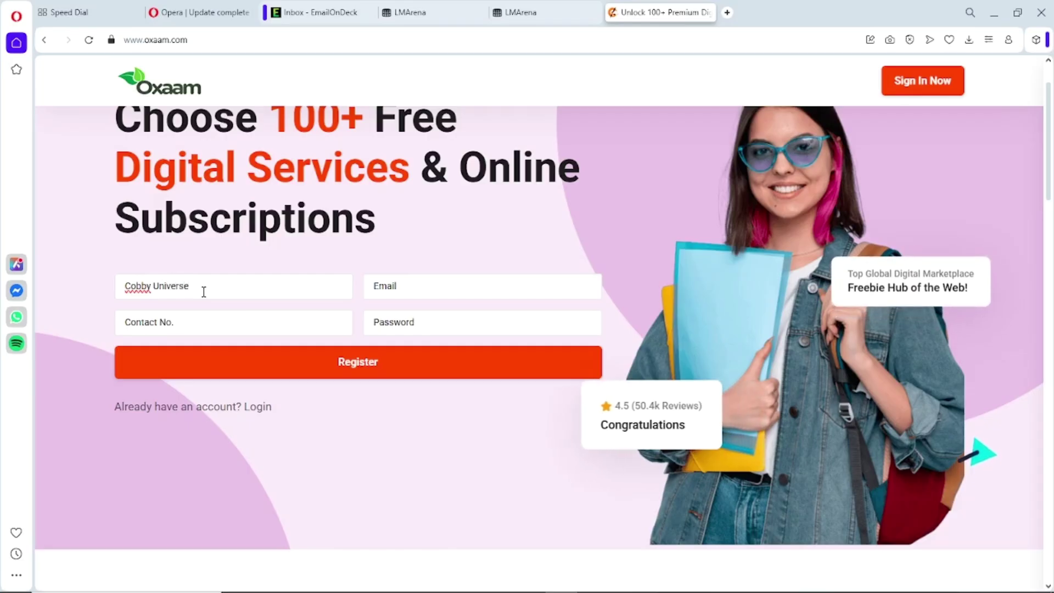
# - Paste the temporary email, enter a contact number and the password, then register
pyautogui.click(412, 287)
pyautogui.hotkey('ctrl', 'v')
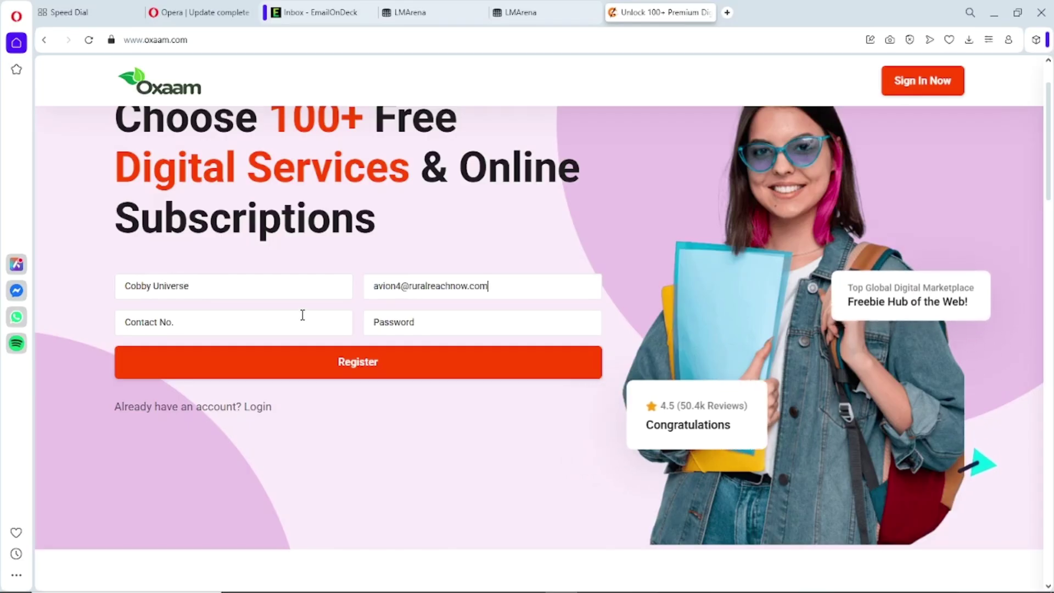
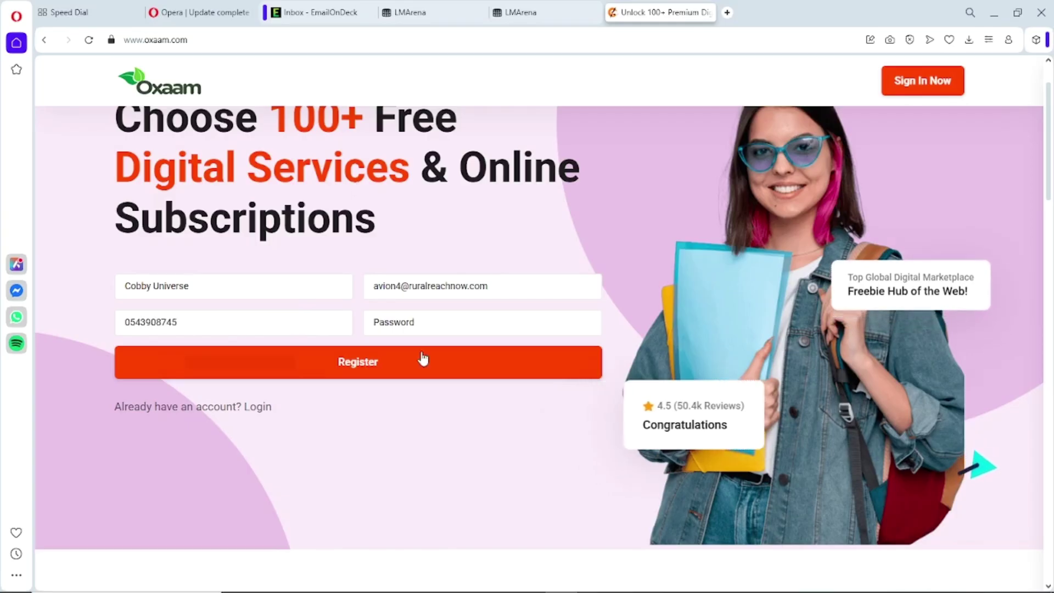
pyautogui.click(416, 322)
pyautogui.hotkey('ctrl', 'v')
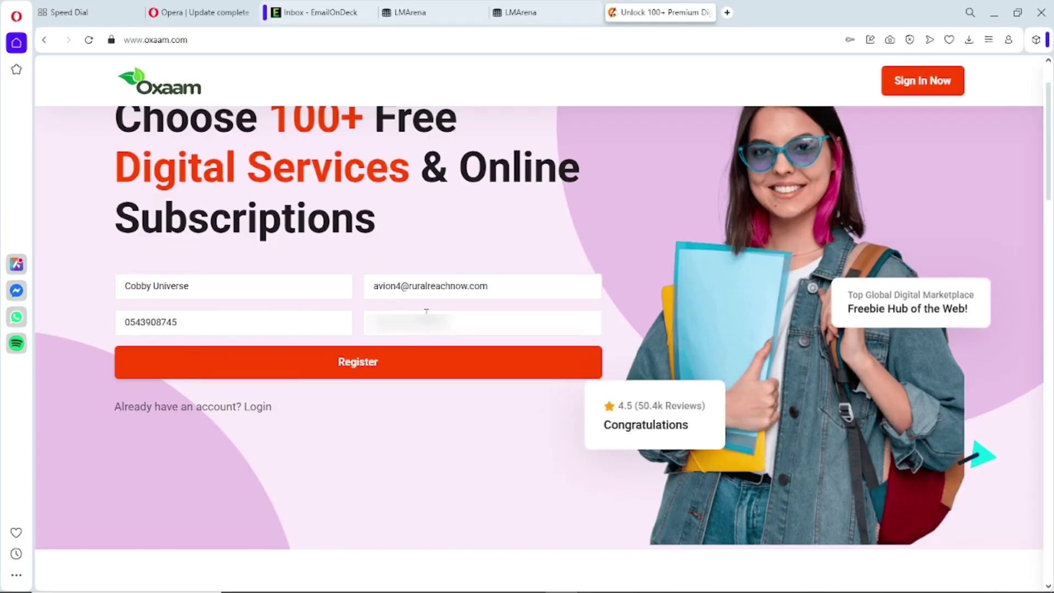
pyautogui.click(363, 367)
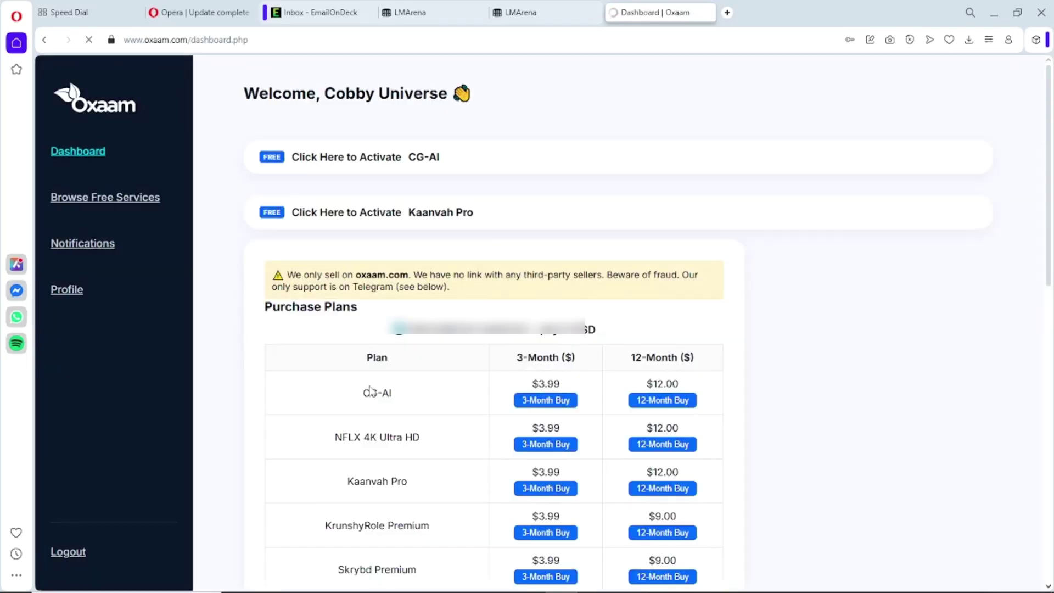
# - Expand the free CG-AI activation steps and copy the shared login email
pyautogui.scroll(-15, 719, 383)
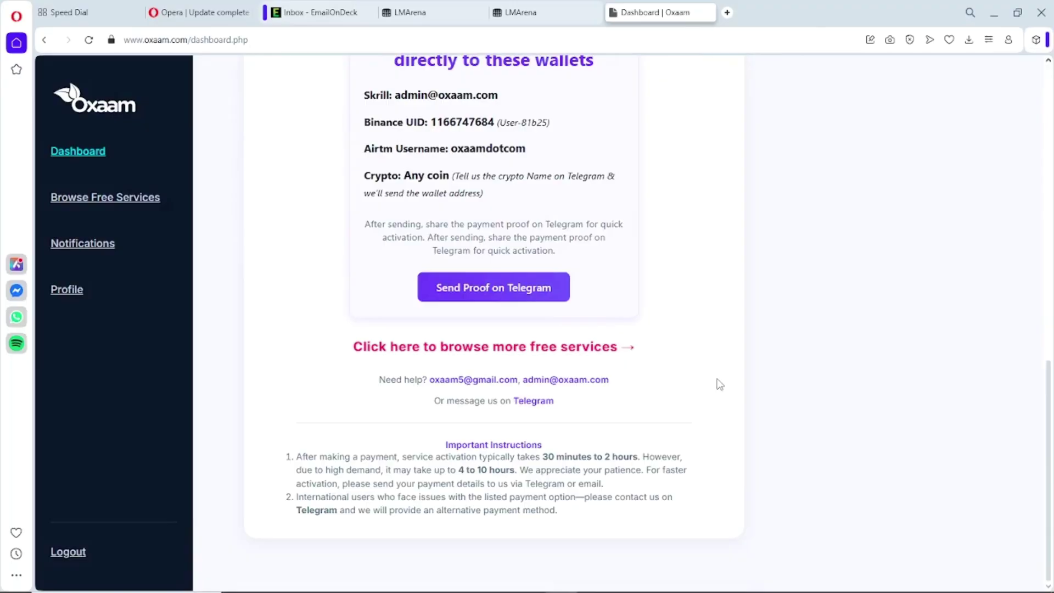
pyautogui.scroll(3, 720, 384)
pyautogui.scroll(10, 720, 384)
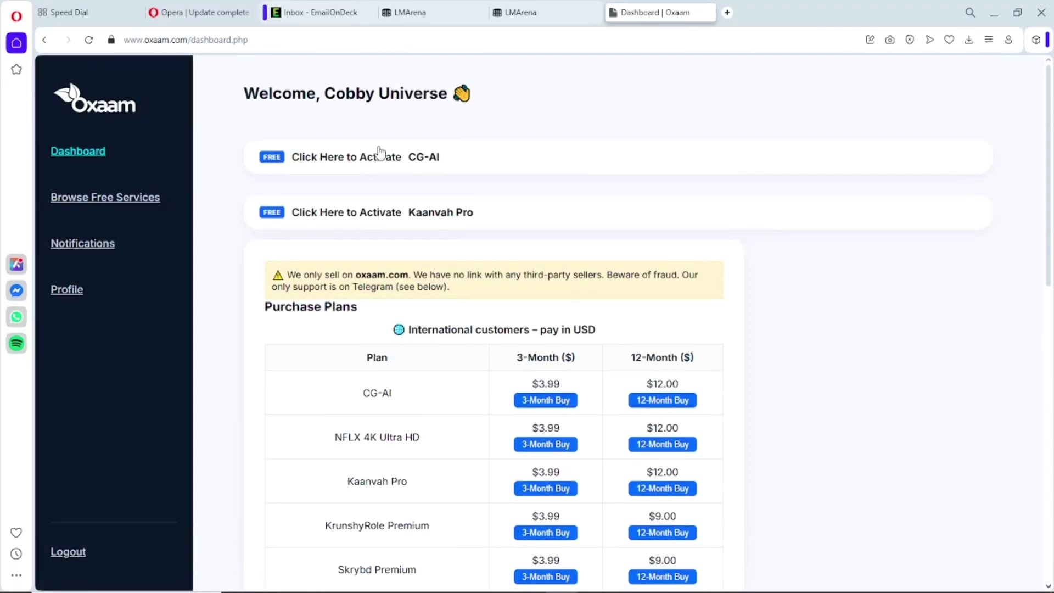
pyautogui.click(397, 165)
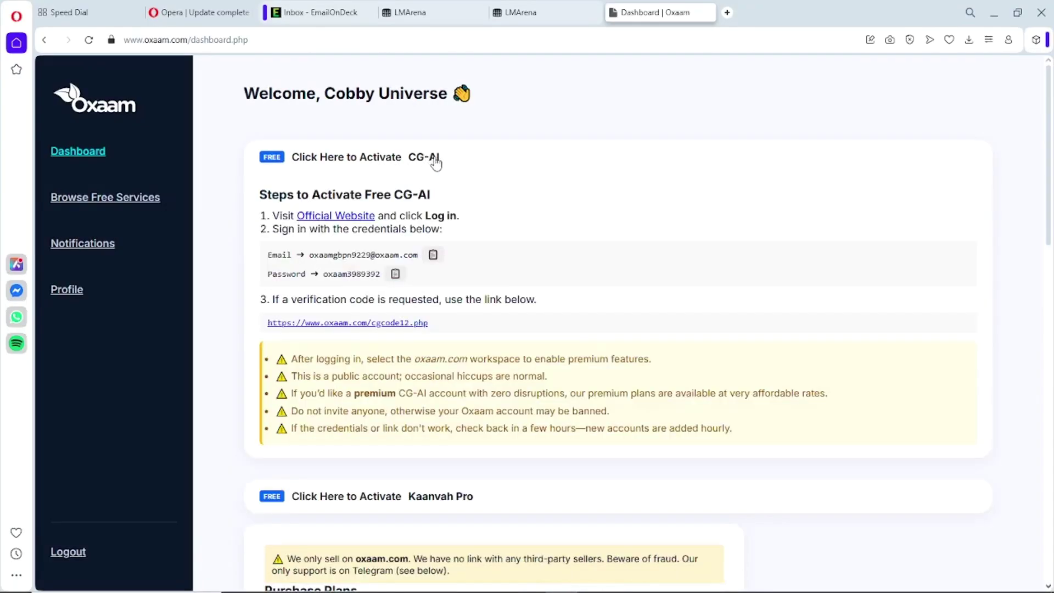
pyautogui.scroll(-1, 455, 202)
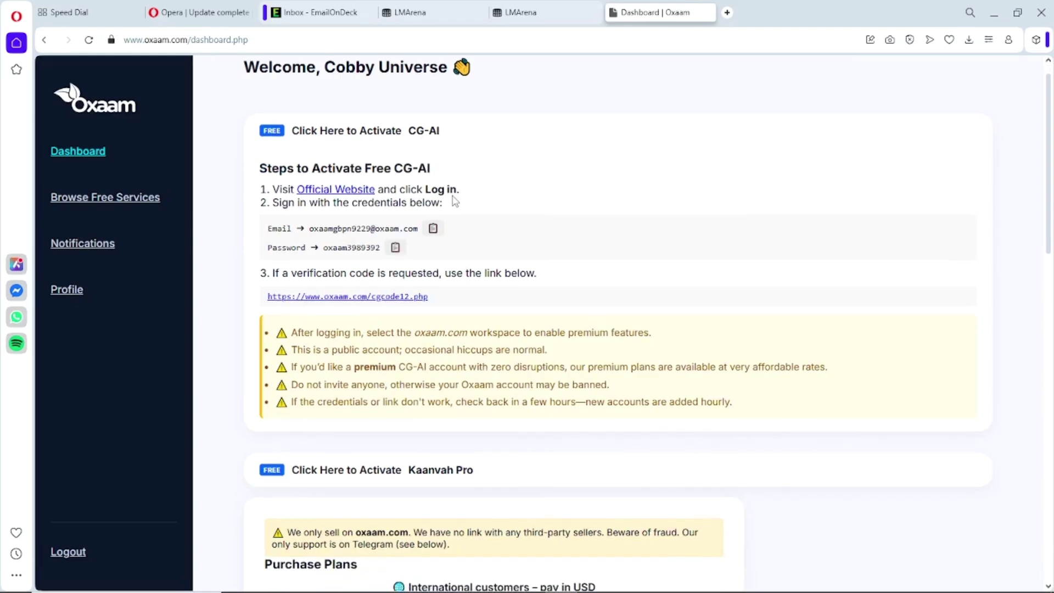
pyautogui.scroll(1, 455, 202)
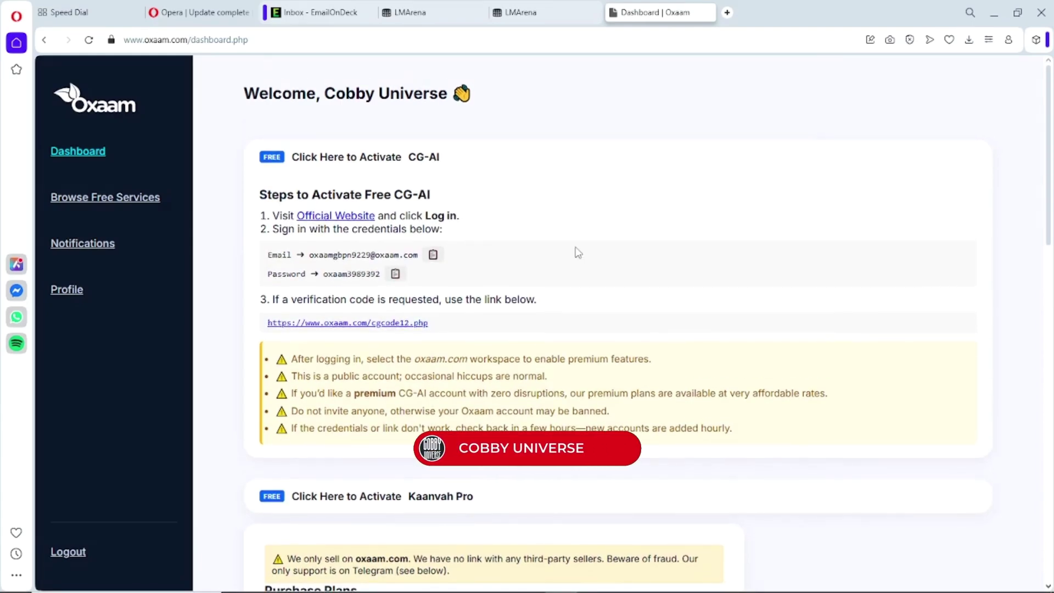
pyautogui.scroll(-1, 576, 252)
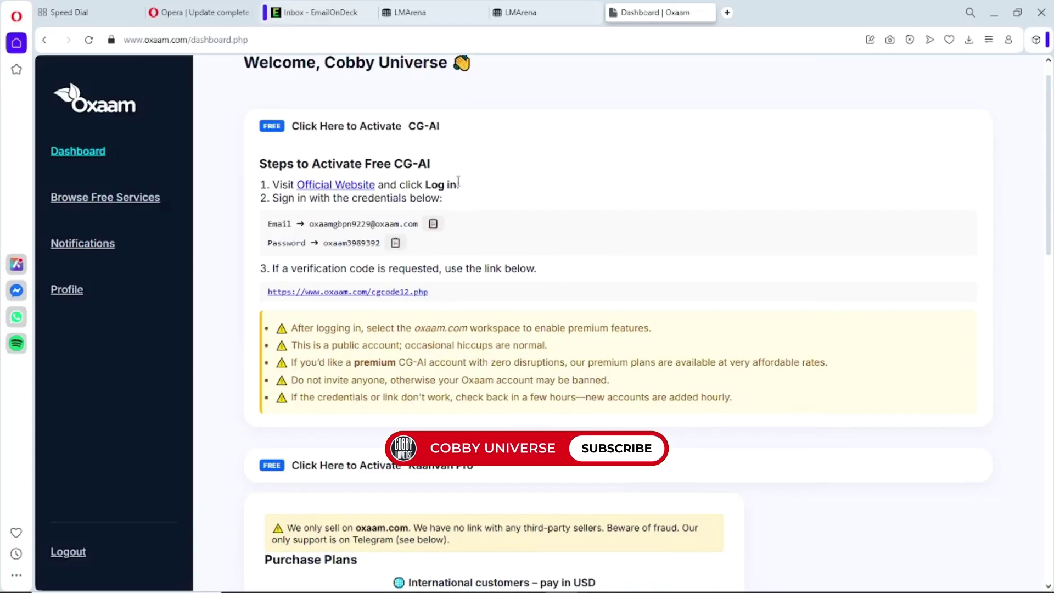
pyautogui.moveTo(460, 187); pyautogui.dragTo(273, 186)
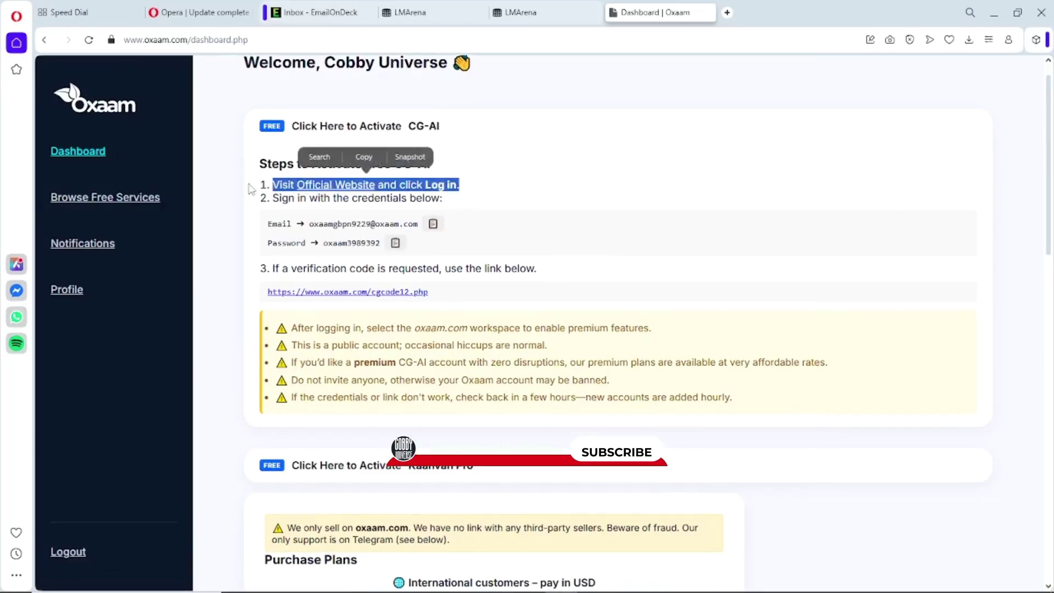
pyautogui.click(475, 208)
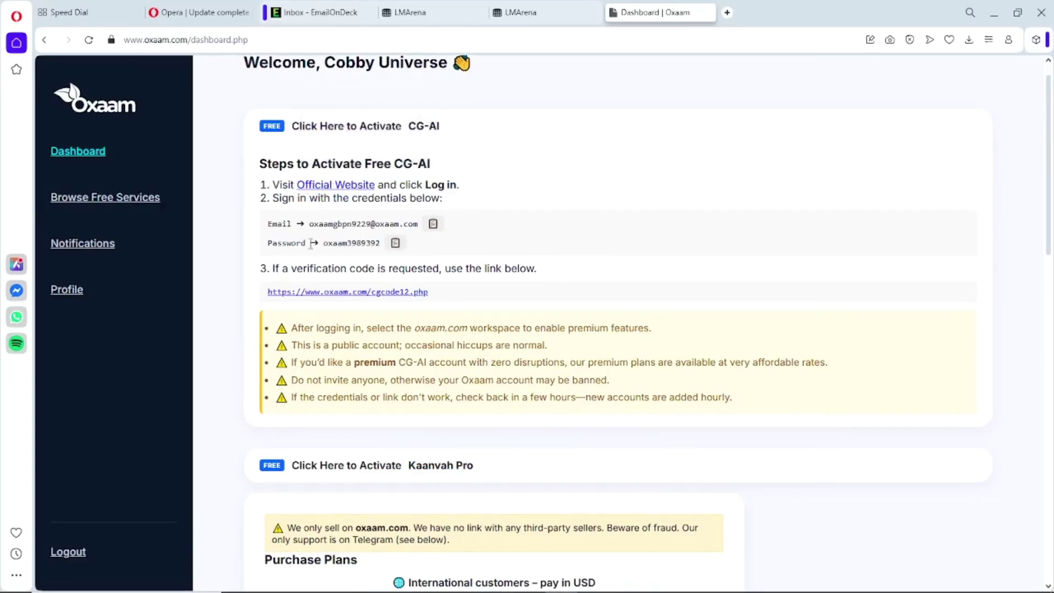
pyautogui.moveTo(269, 224); pyautogui.dragTo(443, 224)
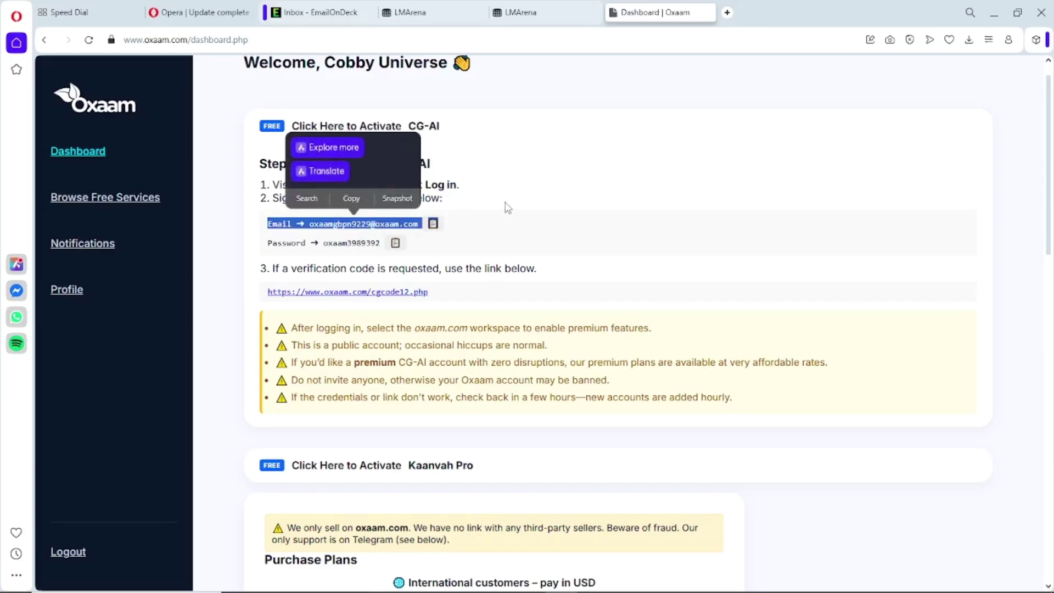
pyautogui.click(505, 207)
pyautogui.click(434, 225)
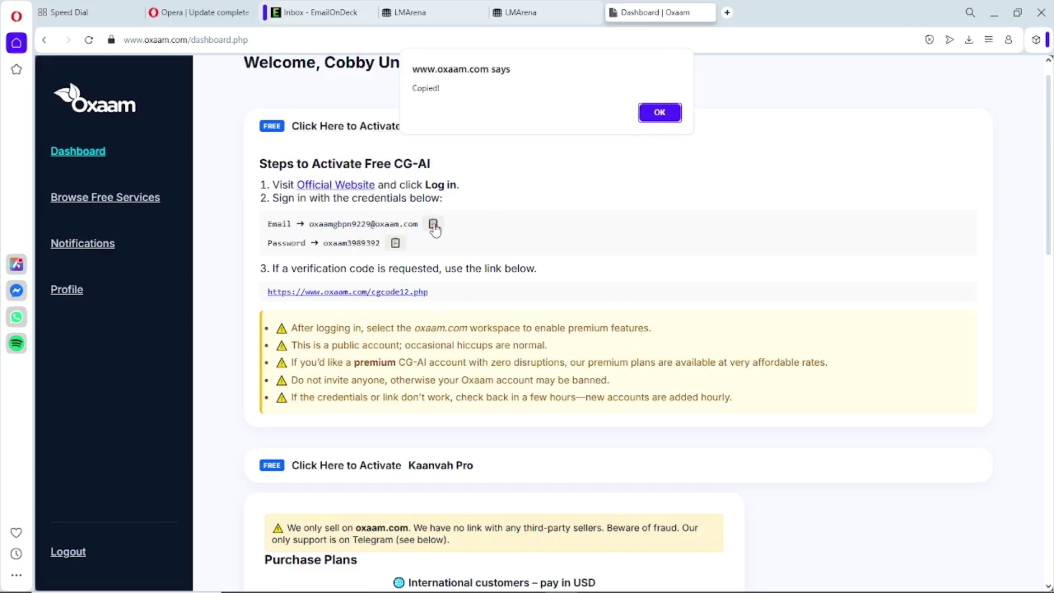
pyautogui.click(660, 112)
# - Copy the shared login email again and open the official ChatGPT website in a new tab
pyautogui.scroll(-2, 621, 223)
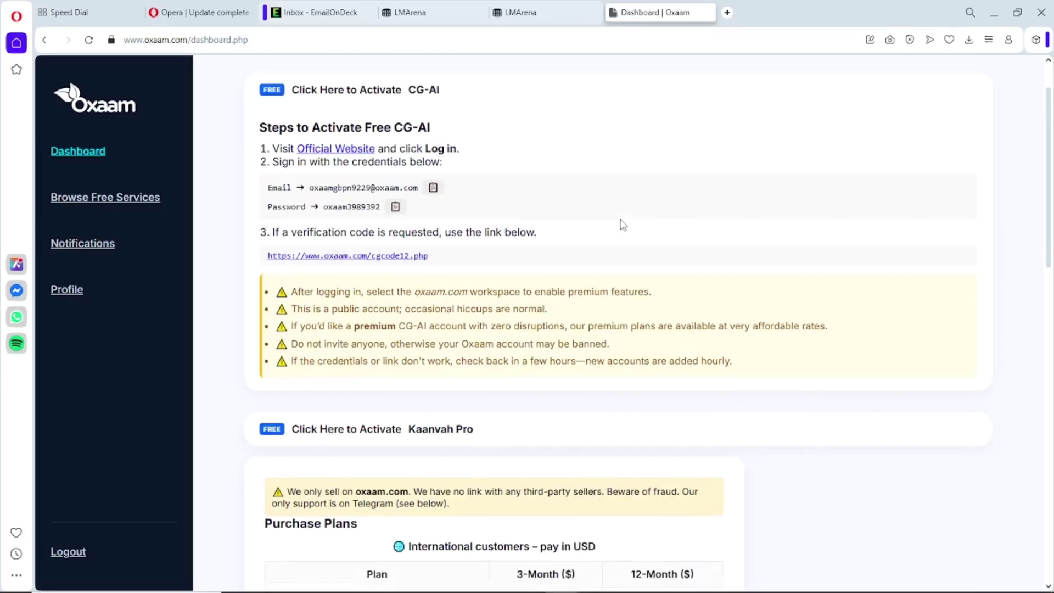
pyautogui.scroll(2, 621, 224)
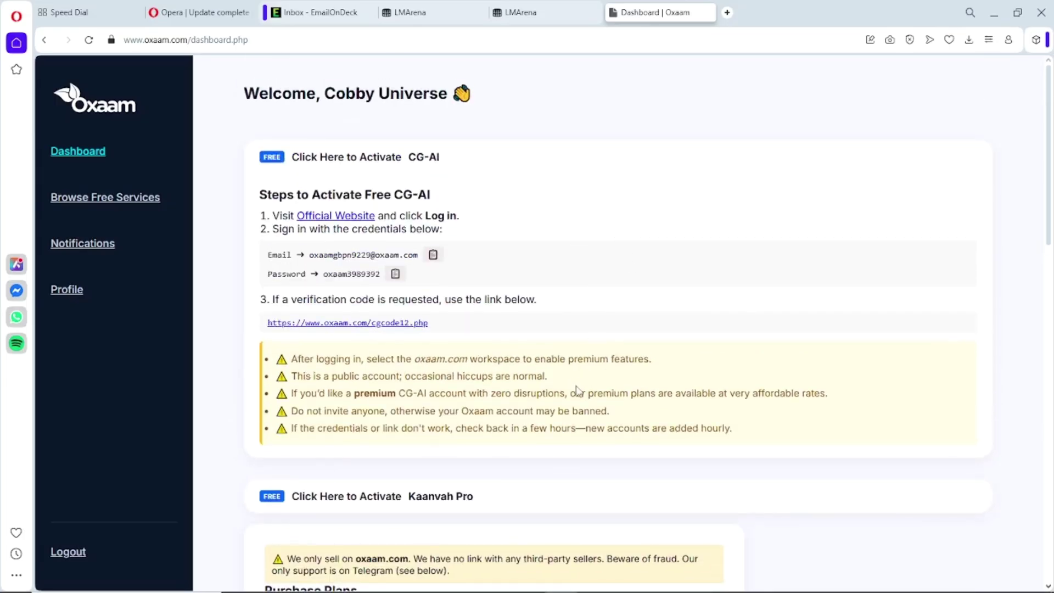
pyautogui.click(433, 256)
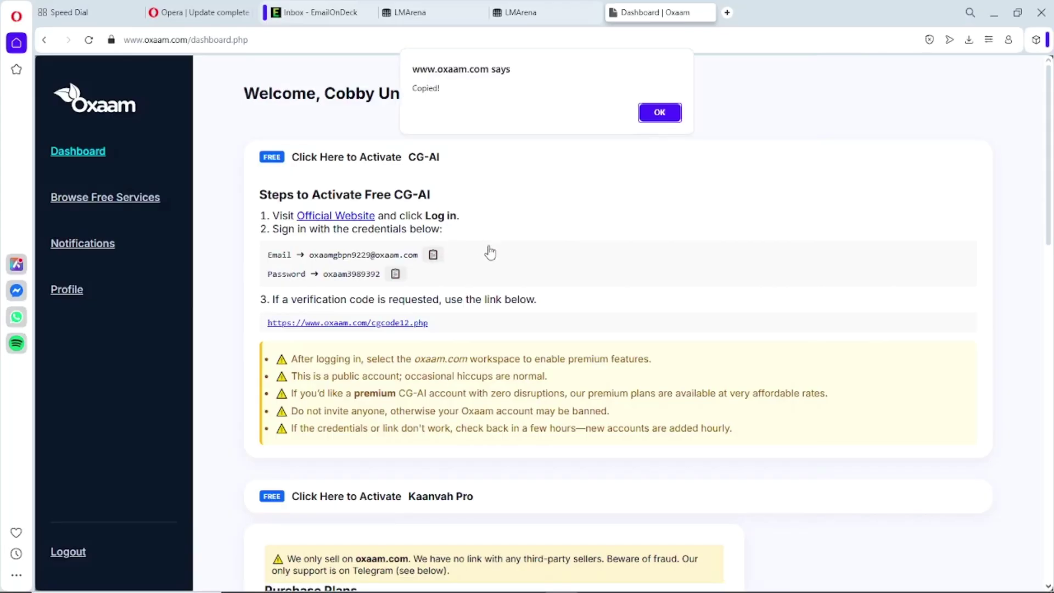
pyautogui.click(659, 112)
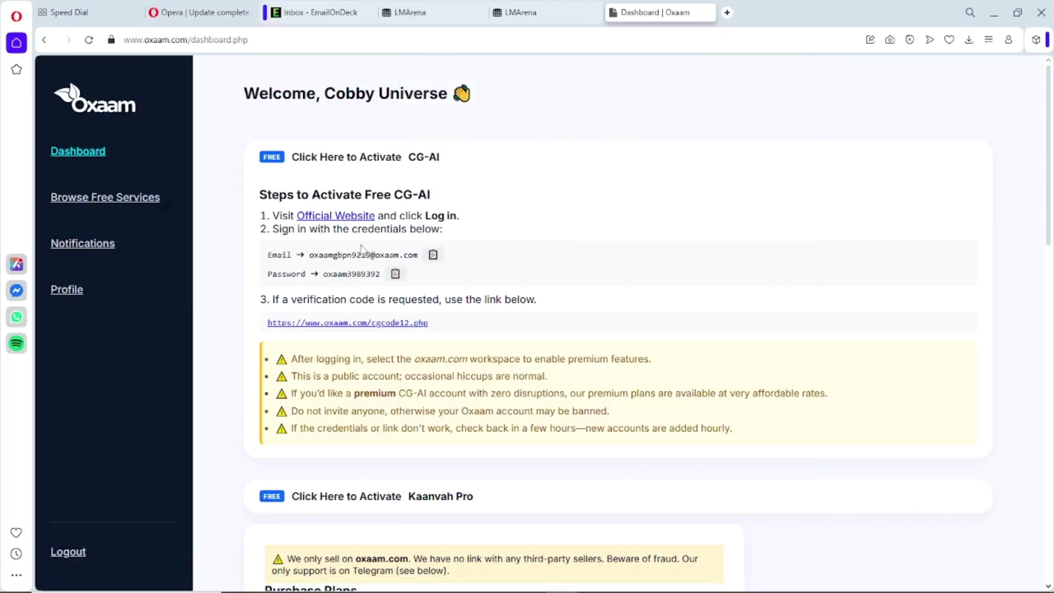
pyautogui.click(344, 217)
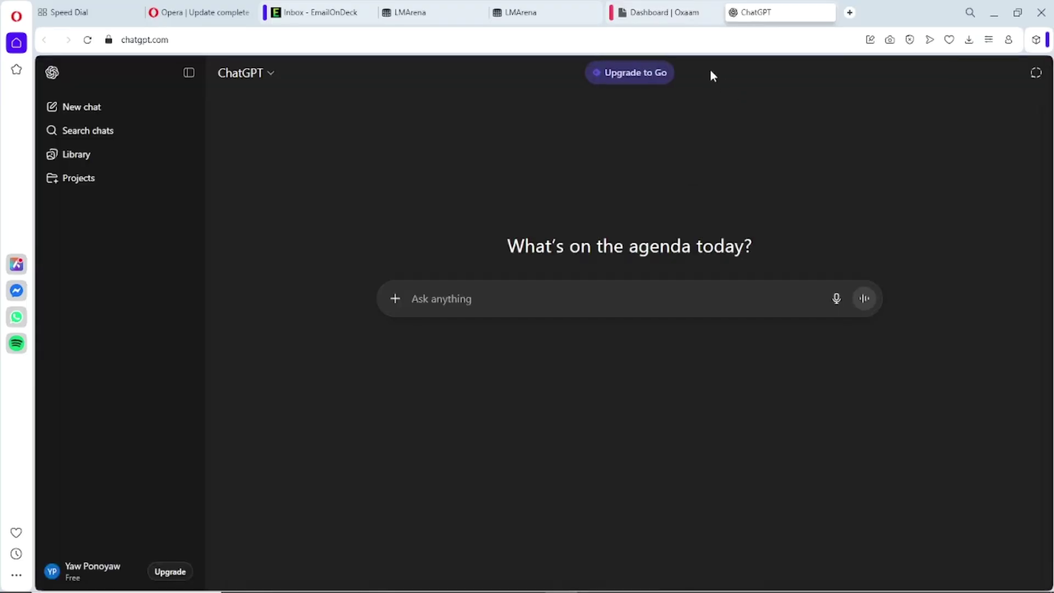
# - Start ChatGPT login from the Oxaam link and submit the shared login email
pyautogui.click(679, 14)
pyautogui.click(362, 222)
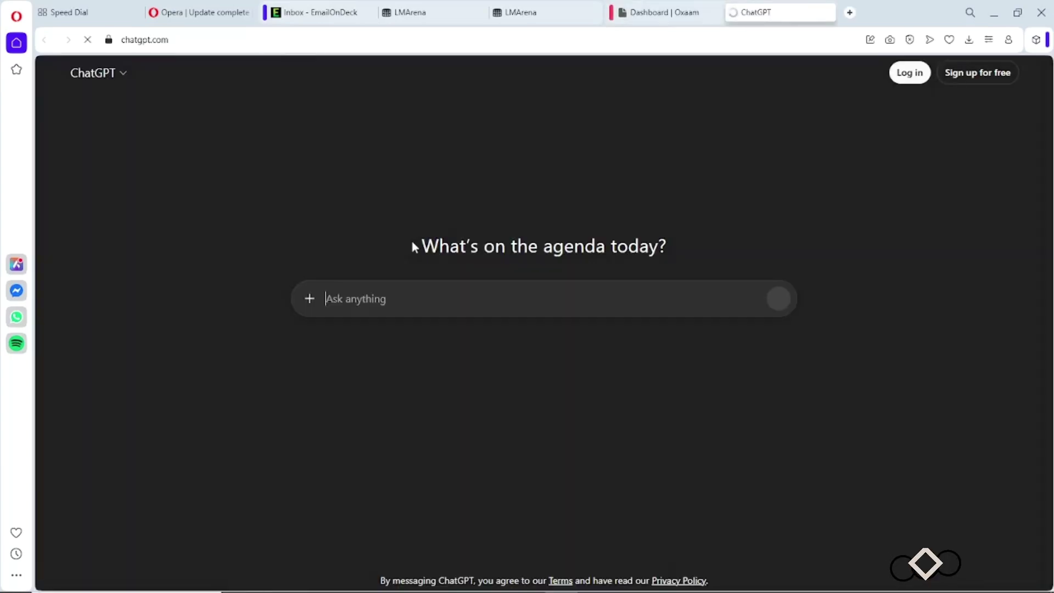
pyautogui.click(892, 78)
pyautogui.hotkey('ctrl', 'v')
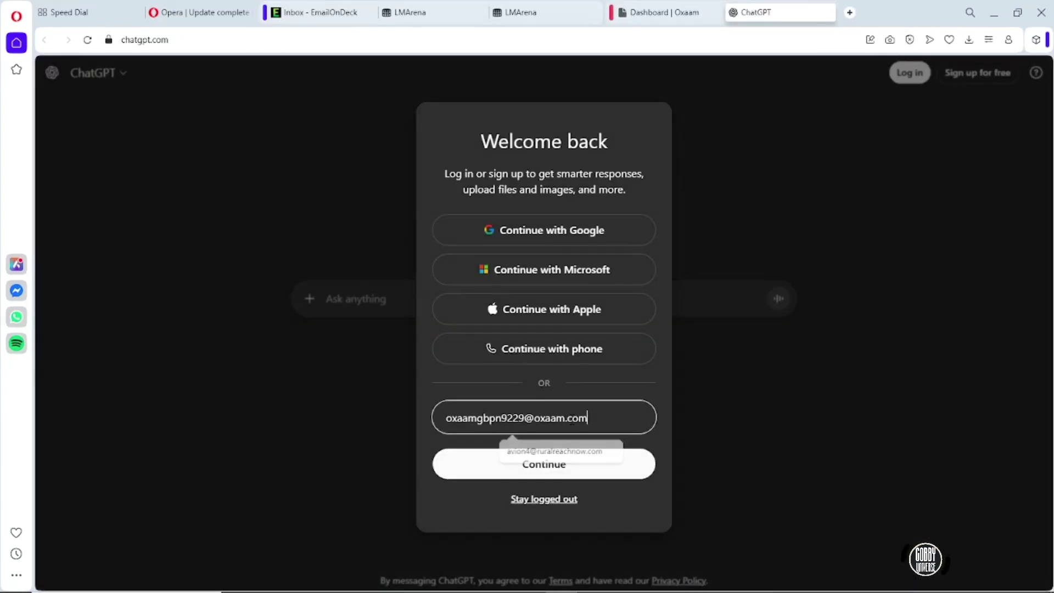
pyautogui.click(547, 469)
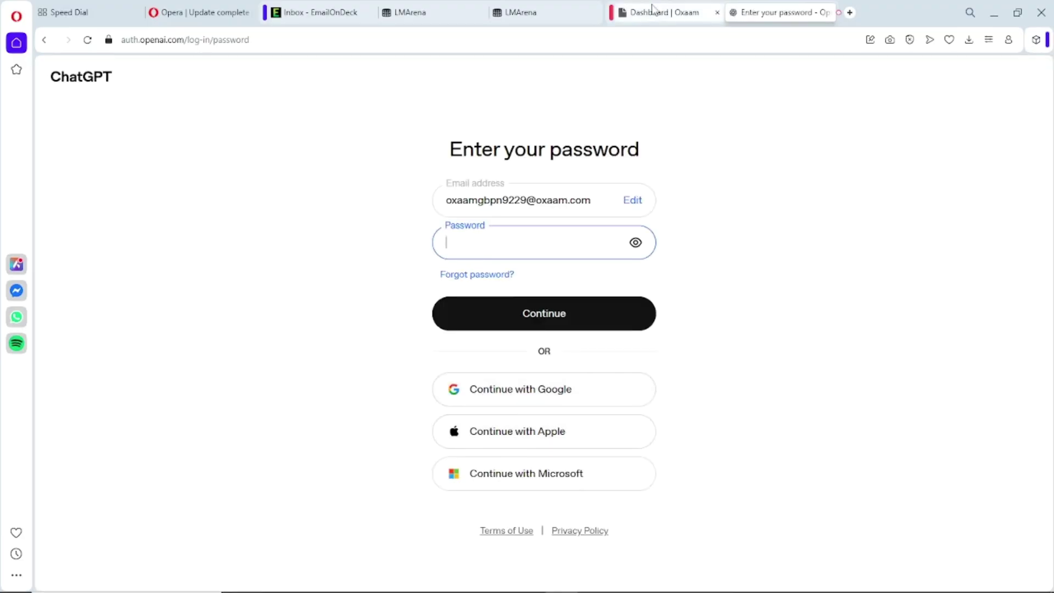
# - Copy the shared account password from the Oxaam dashboard and submit it on ChatGPT
pyautogui.click(654, 8)
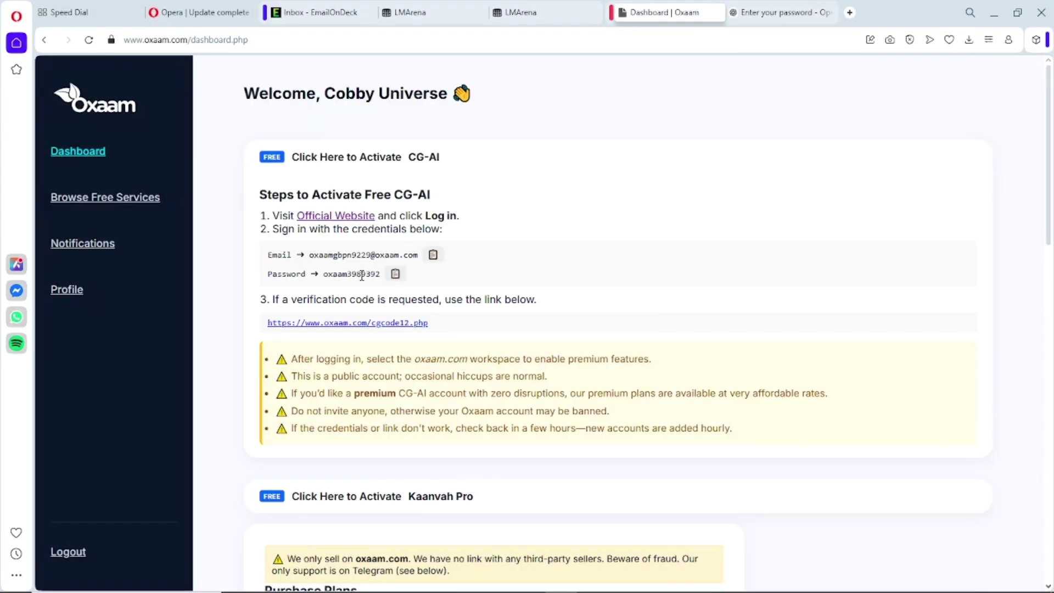
pyautogui.click(396, 273)
pyautogui.click(660, 111)
pyautogui.click(780, 12)
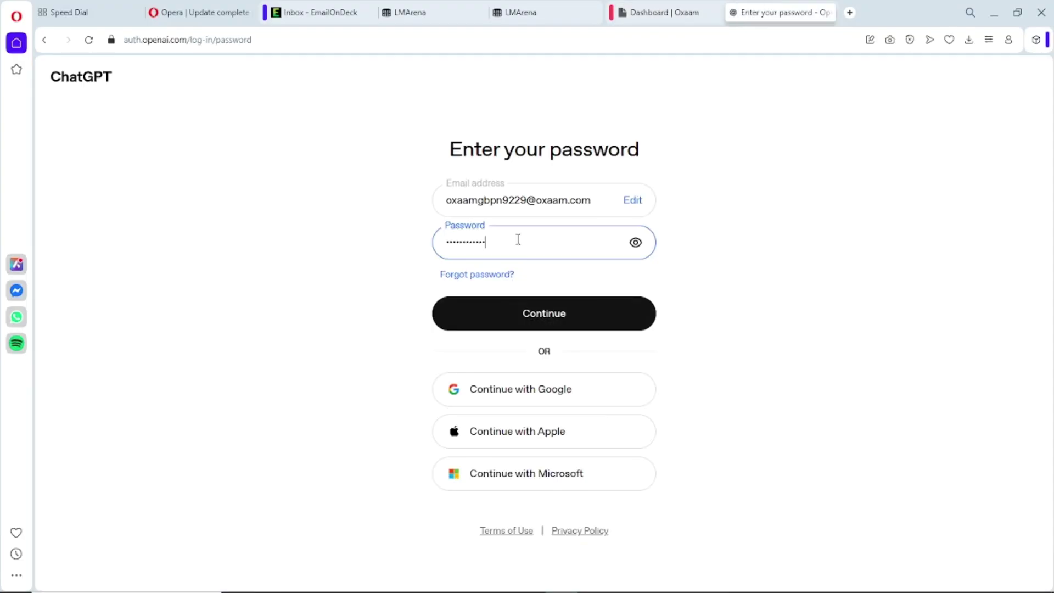
pyautogui.click(543, 319)
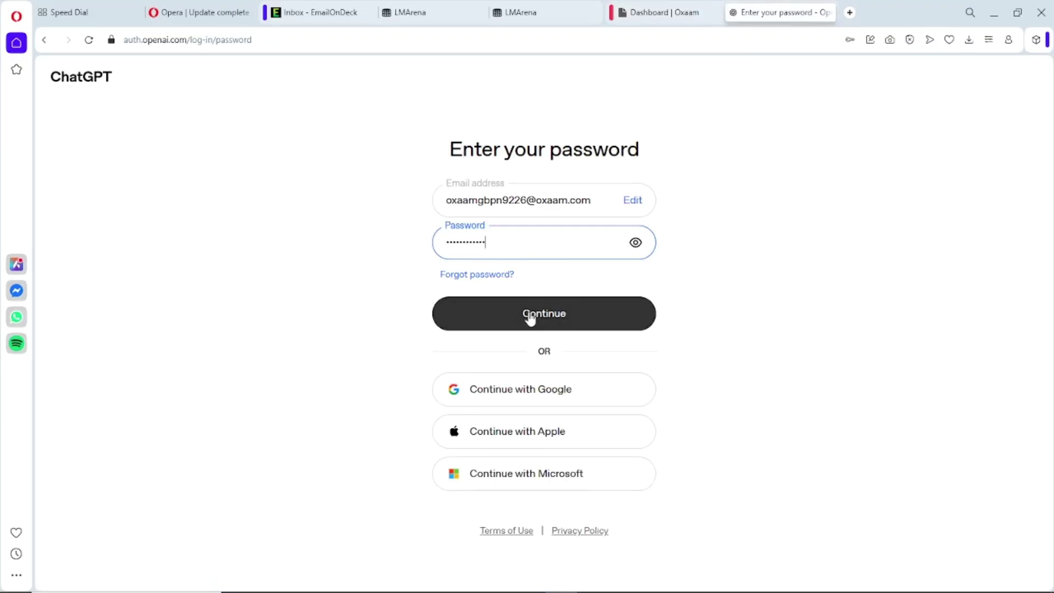
pyautogui.click(557, 318)
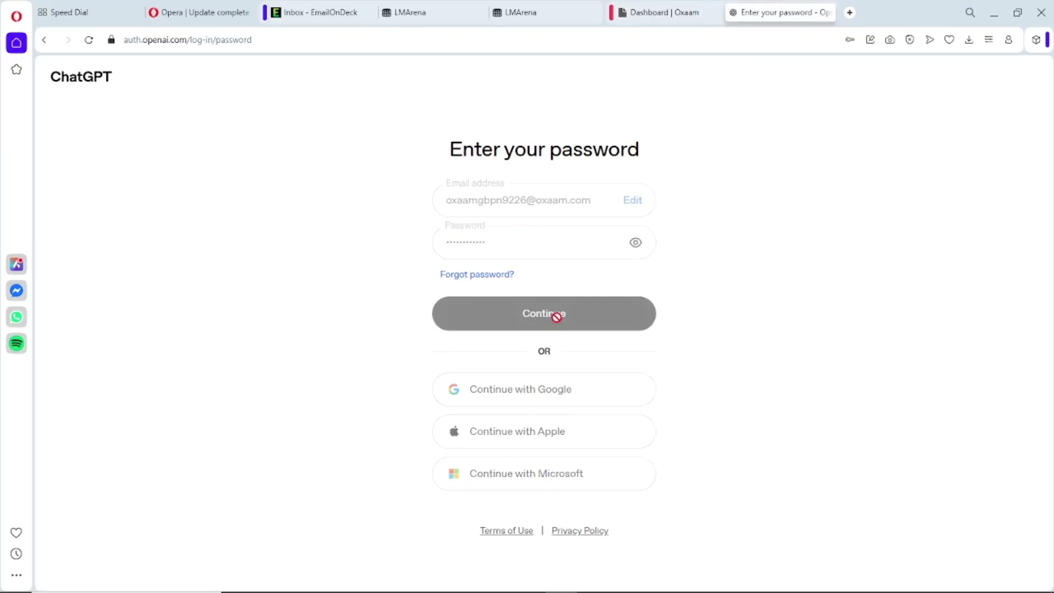
# - Copy the current six-digit code from Oxaam's cgcode2 page and submit it as ChatGPT's one-time code
pyautogui.click(661, 13)
pyautogui.click(347, 324)
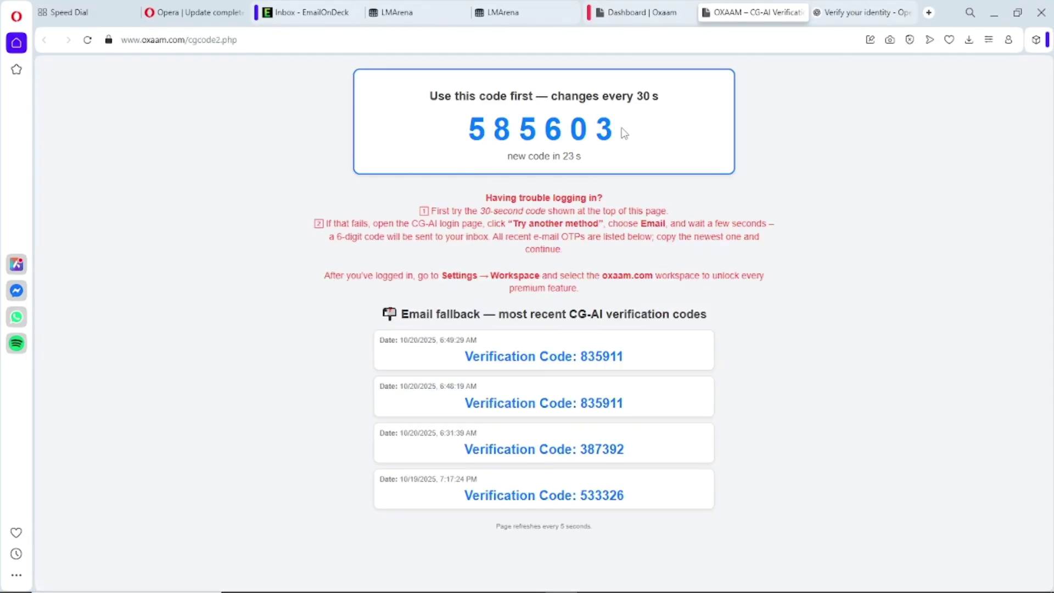
pyautogui.moveTo(624, 133); pyautogui.dragTo(469, 136)
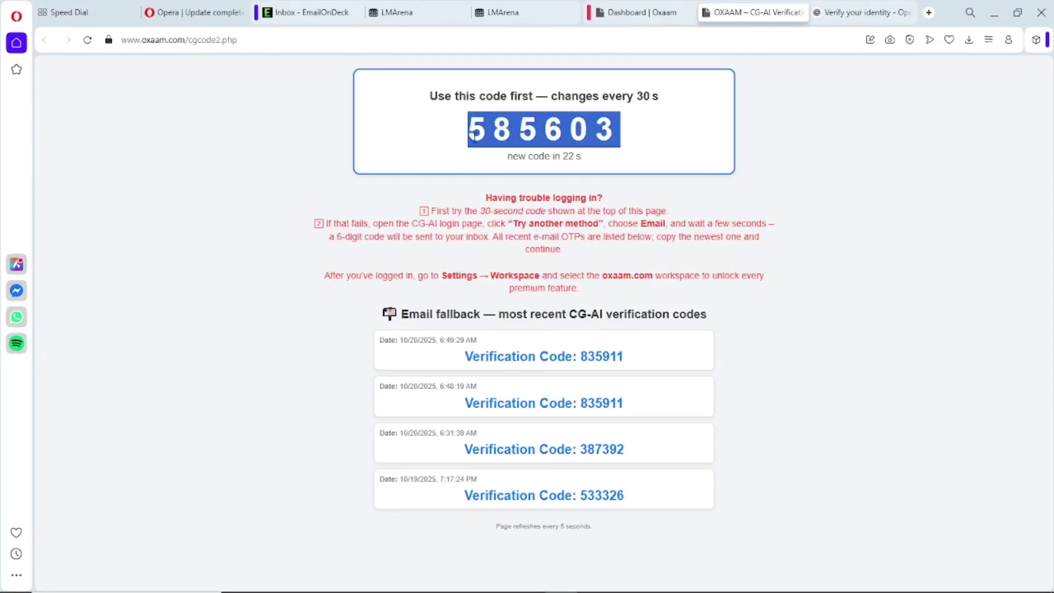
pyautogui.rightClick(475, 140)
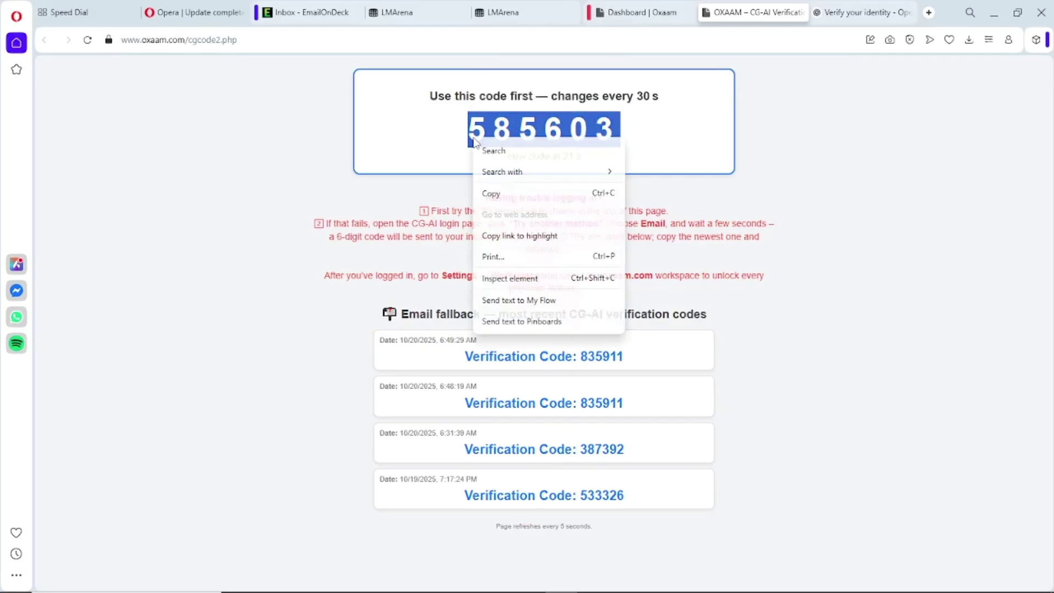
pyautogui.click(497, 192)
pyautogui.click(623, 6)
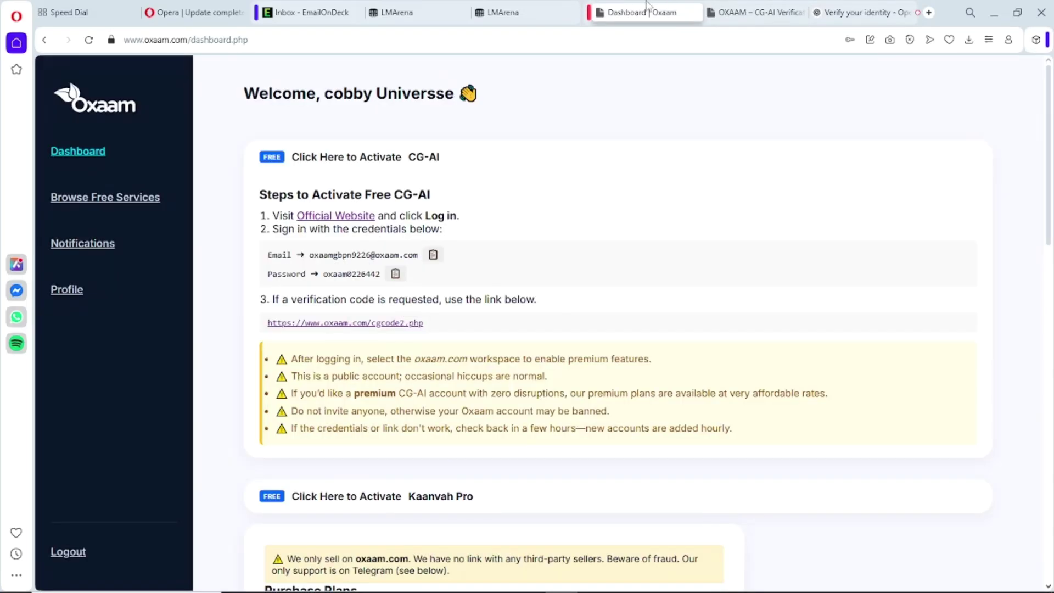
pyautogui.click(763, 5)
pyautogui.click(850, 6)
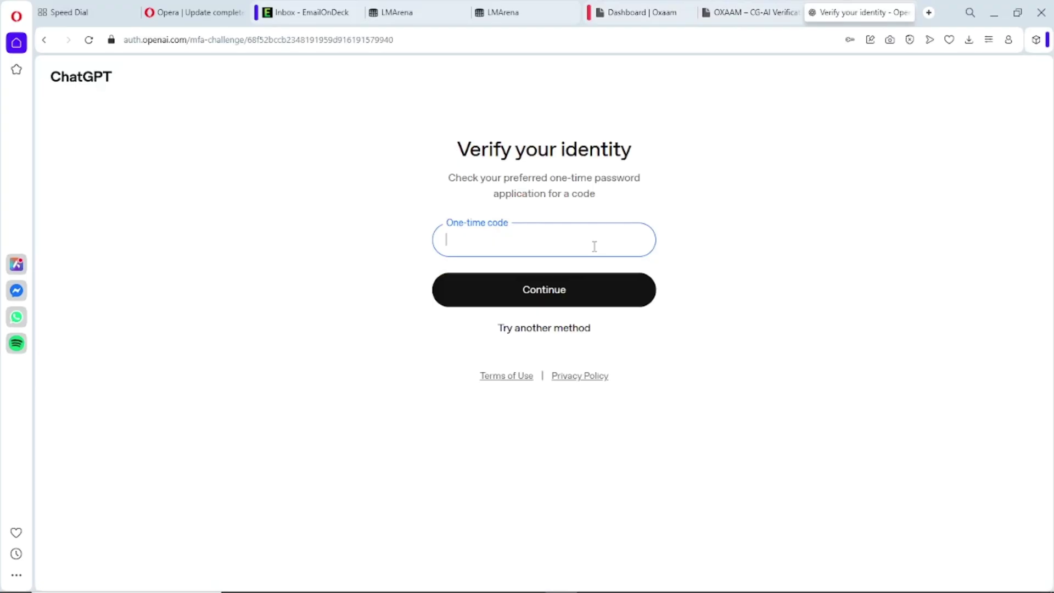
pyautogui.click(549, 292)
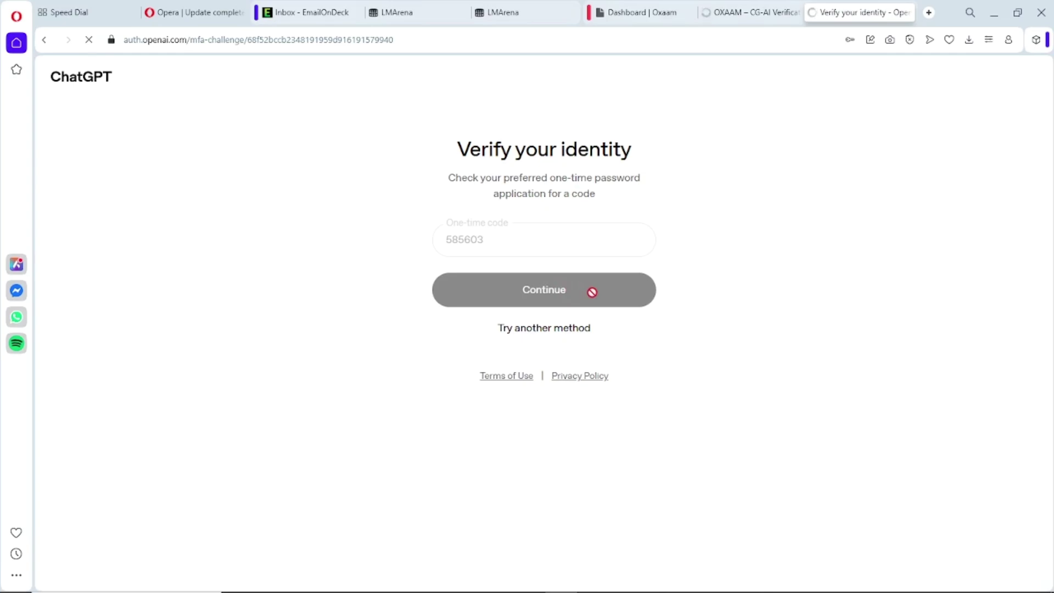
# - Retry sign-in after the deactivated-account error and copy the new shared account's password from Oxaam
pyautogui.click(890, 284)
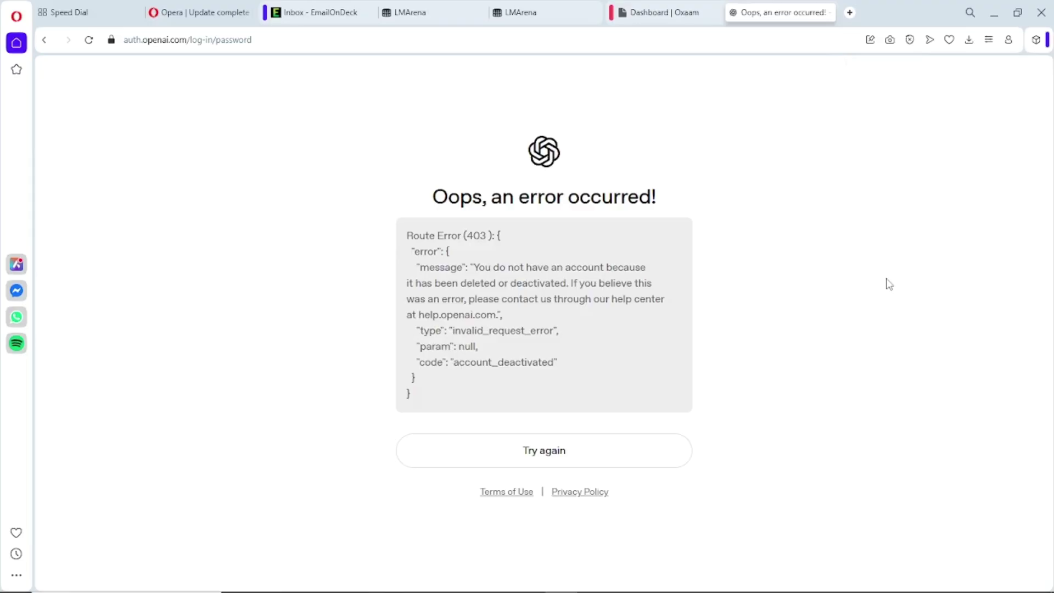
pyautogui.click(572, 452)
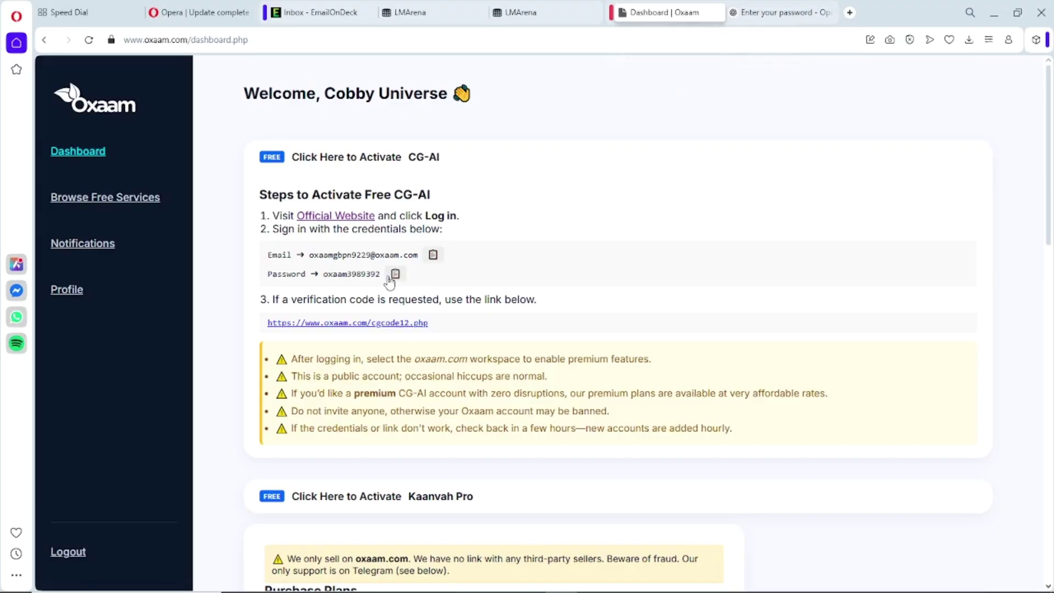
pyautogui.click(396, 275)
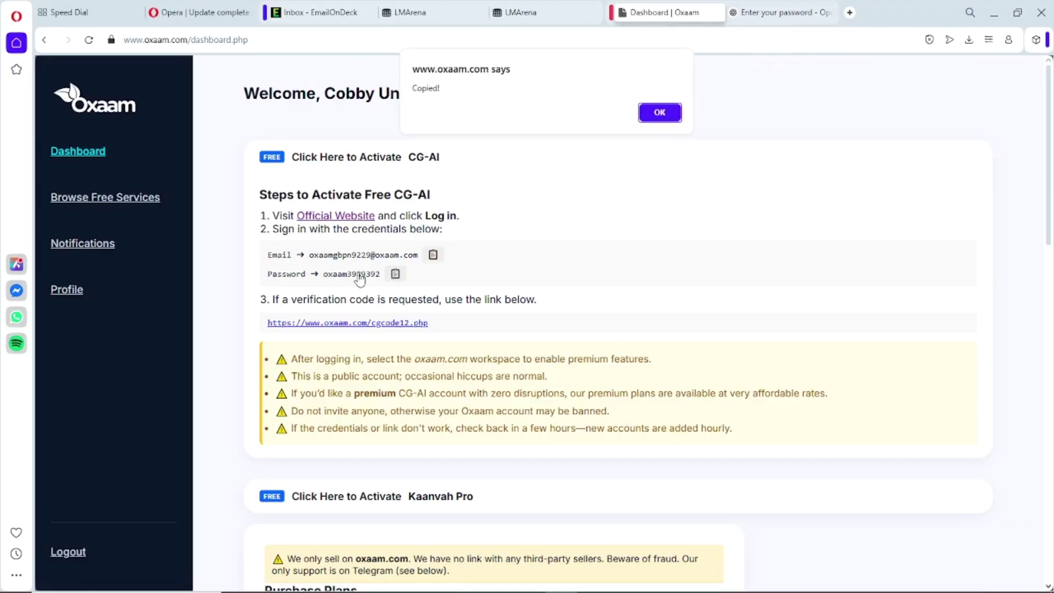
pyautogui.click(670, 115)
pyautogui.click(761, 6)
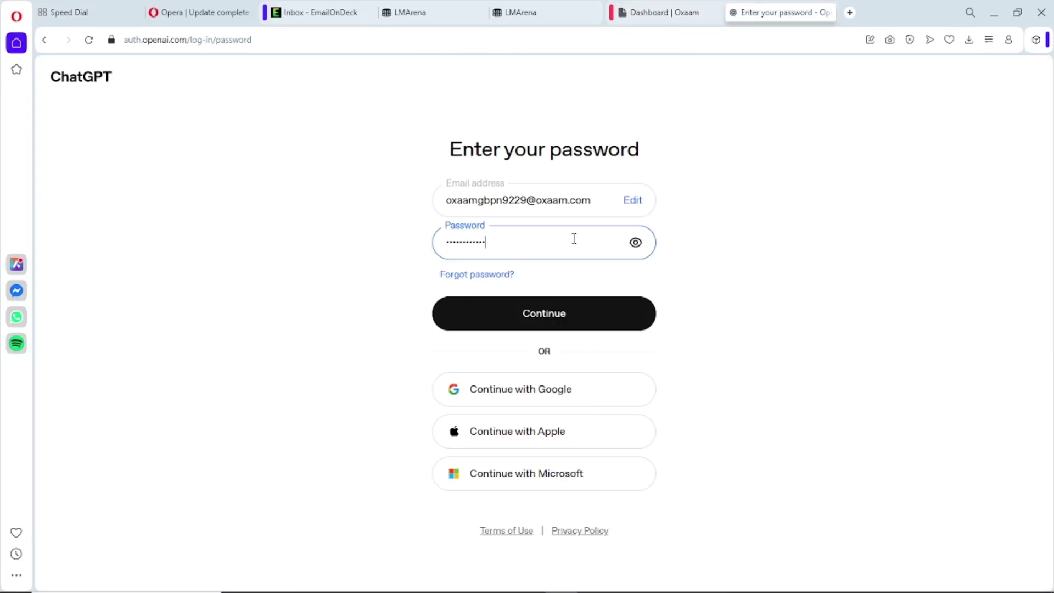
# - Submit the new account's password and the pasted one-time code to finish signing in
pyautogui.click(552, 319)
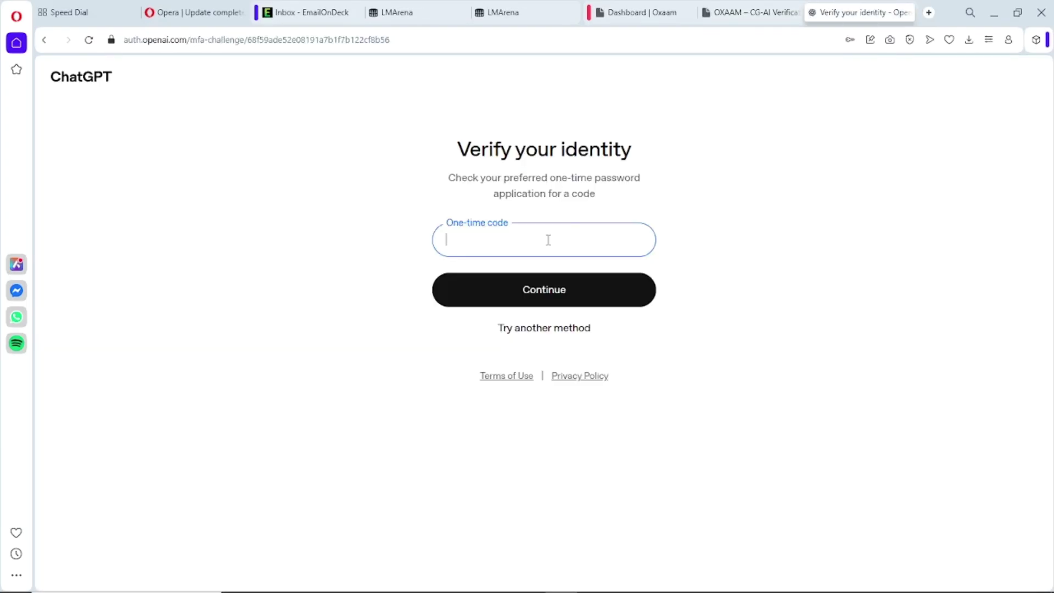
pyautogui.hotkey('ctrl', 'v')
pyautogui.click(541, 289)
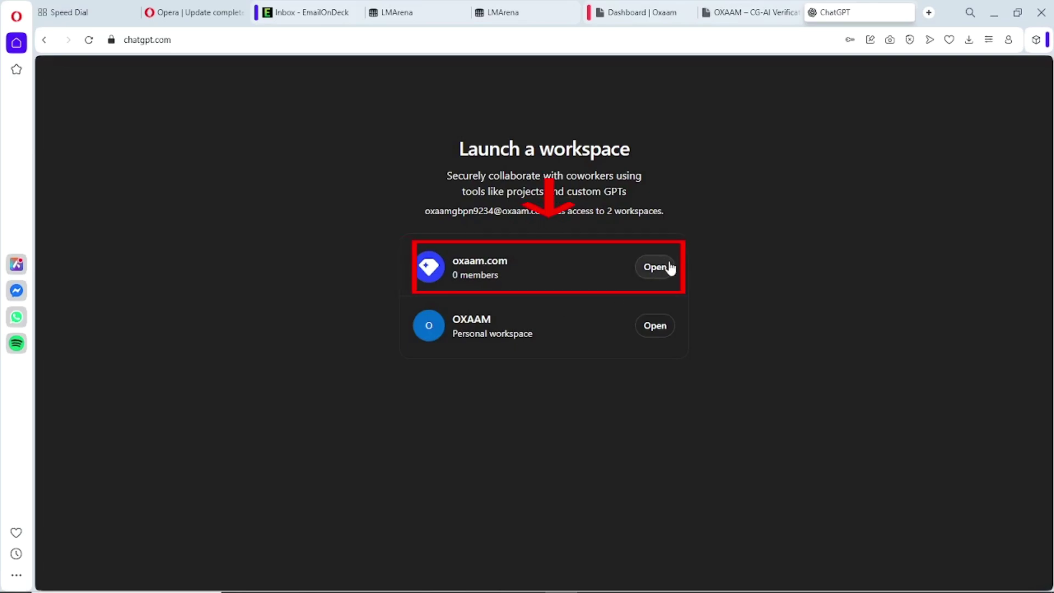
# - Open the oxaam.com workspace and review the model list without changing it
pyautogui.click(668, 267)
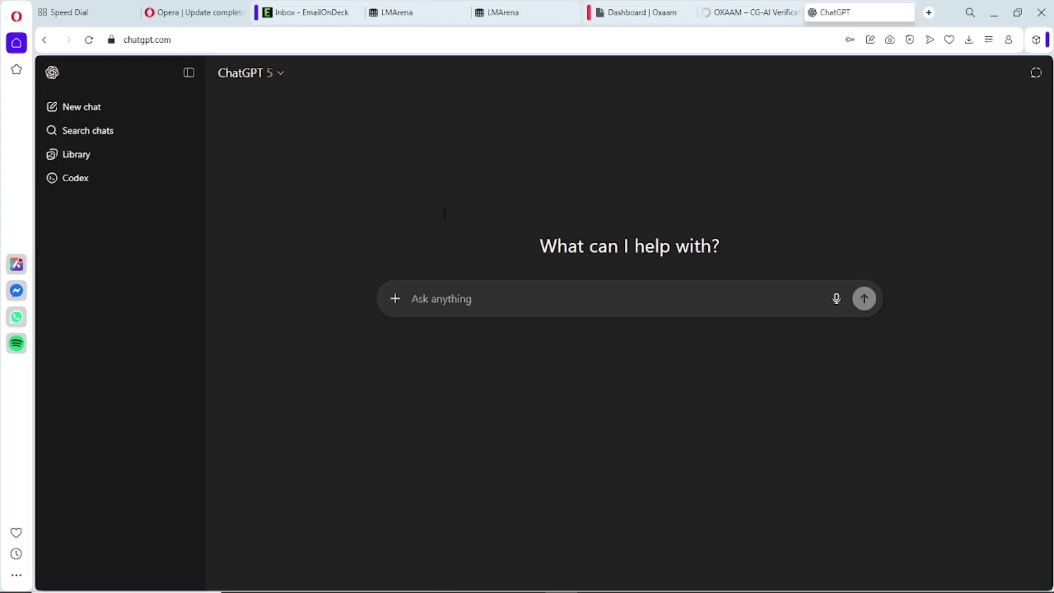
pyautogui.click(277, 73)
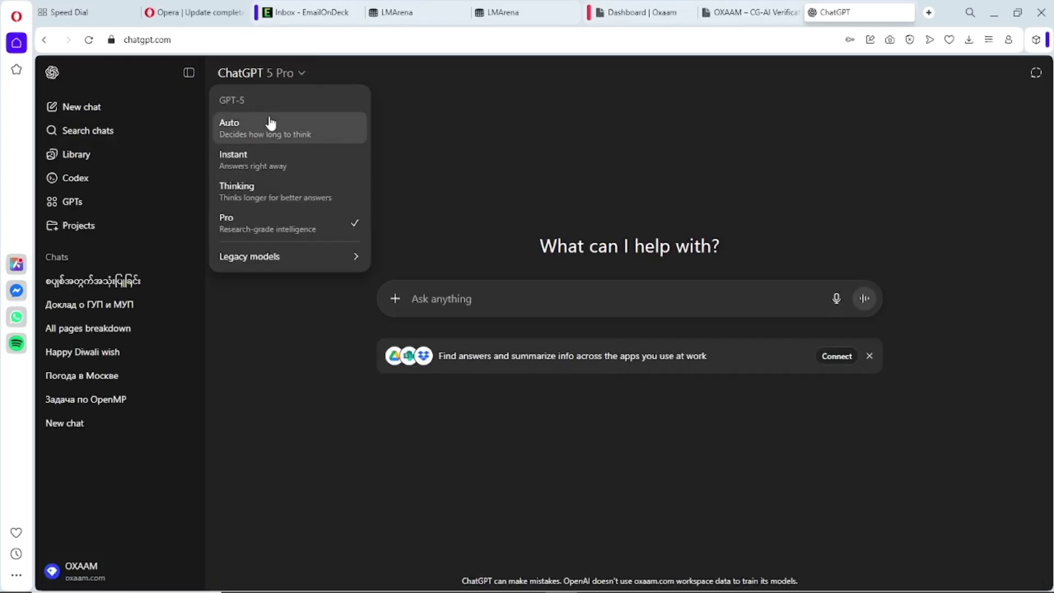
pyautogui.moveTo(313, 266)
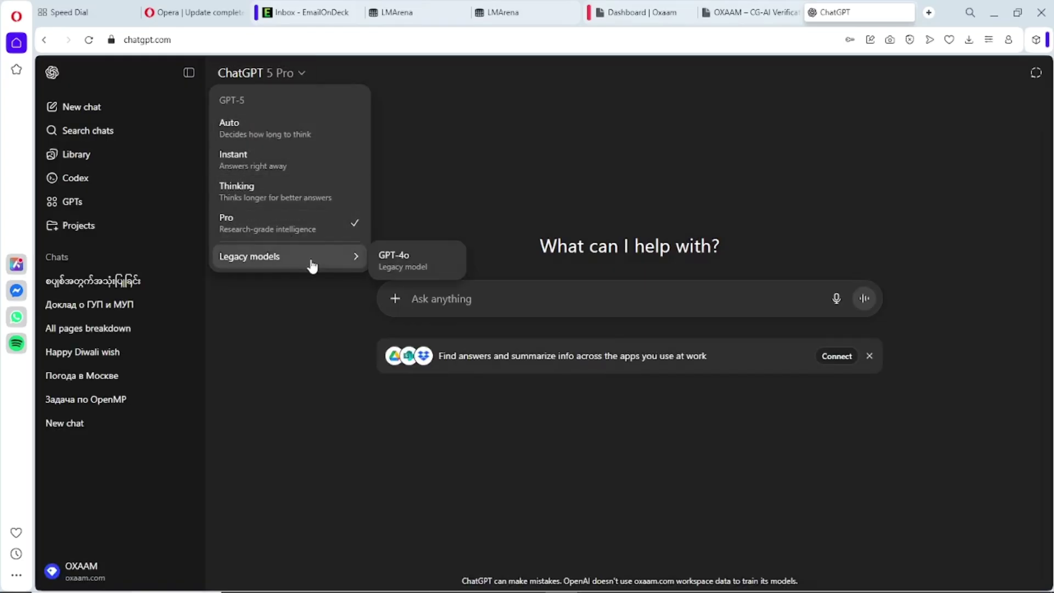
pyautogui.click(516, 323)
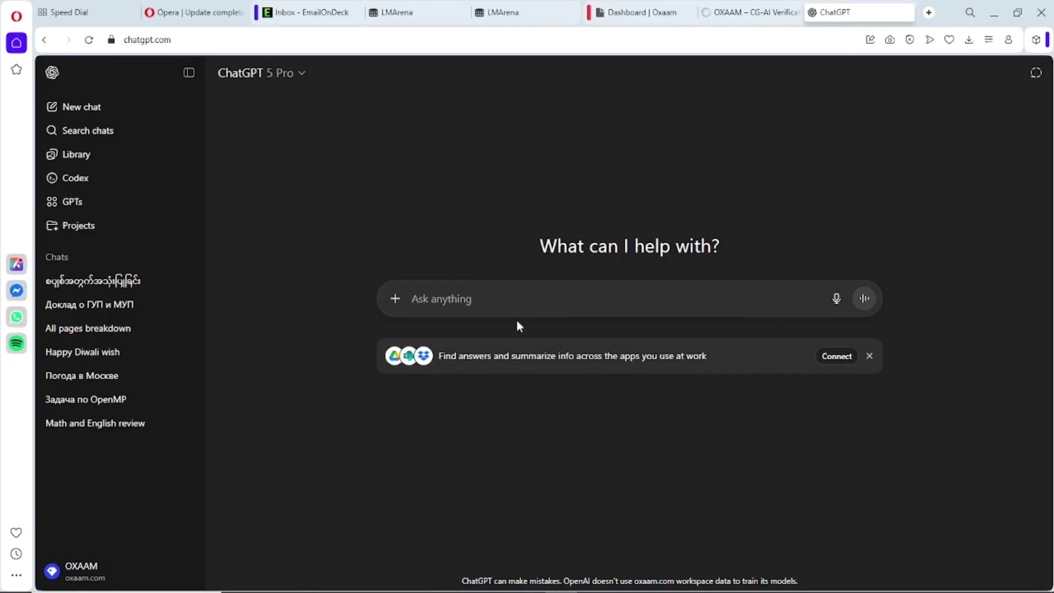
# - Attach the gpt55554 photo and paste the businessman-in-modern-office image prompt
pyautogui.click(396, 301)
pyautogui.click(446, 328)
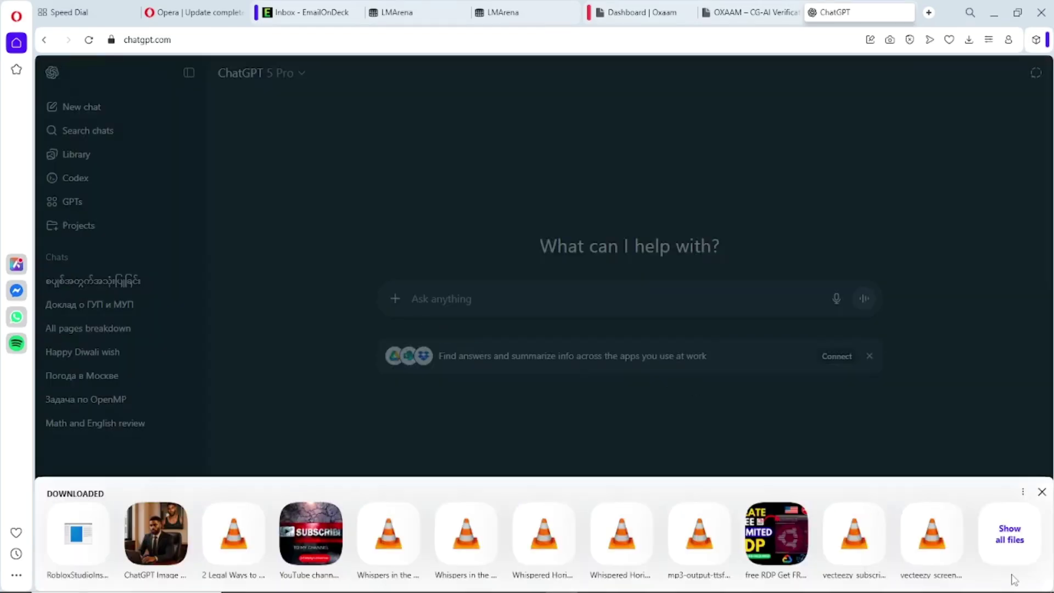
pyautogui.click(1013, 541)
pyautogui.click(153, 102)
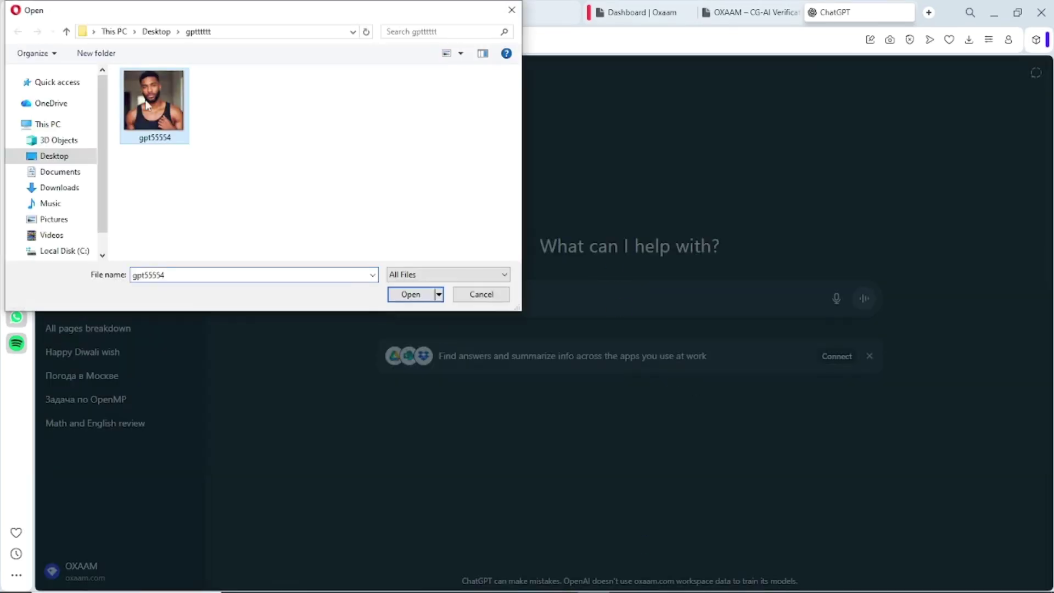
pyautogui.click(417, 296)
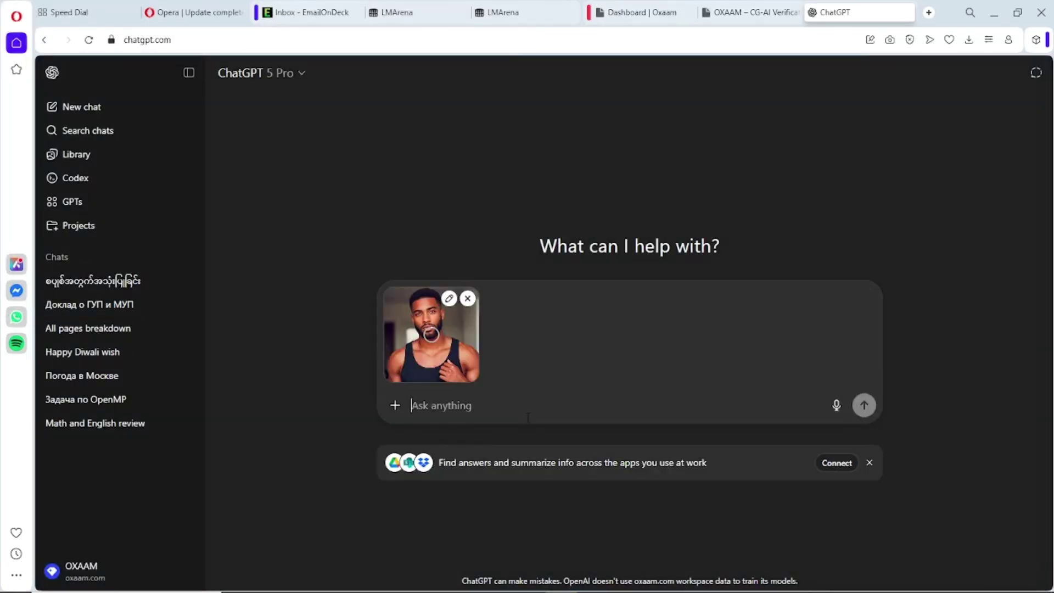
pyautogui.hotkey('ctrl', 'v')
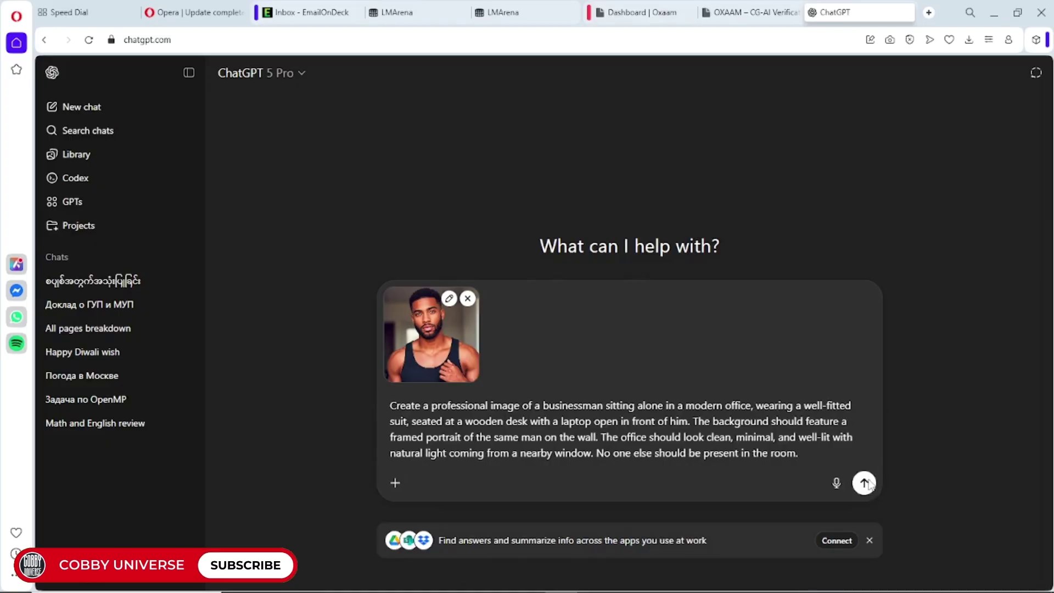
# - Send the businessman portrait prompt with the attached photo and check the model list
pyautogui.click(865, 483)
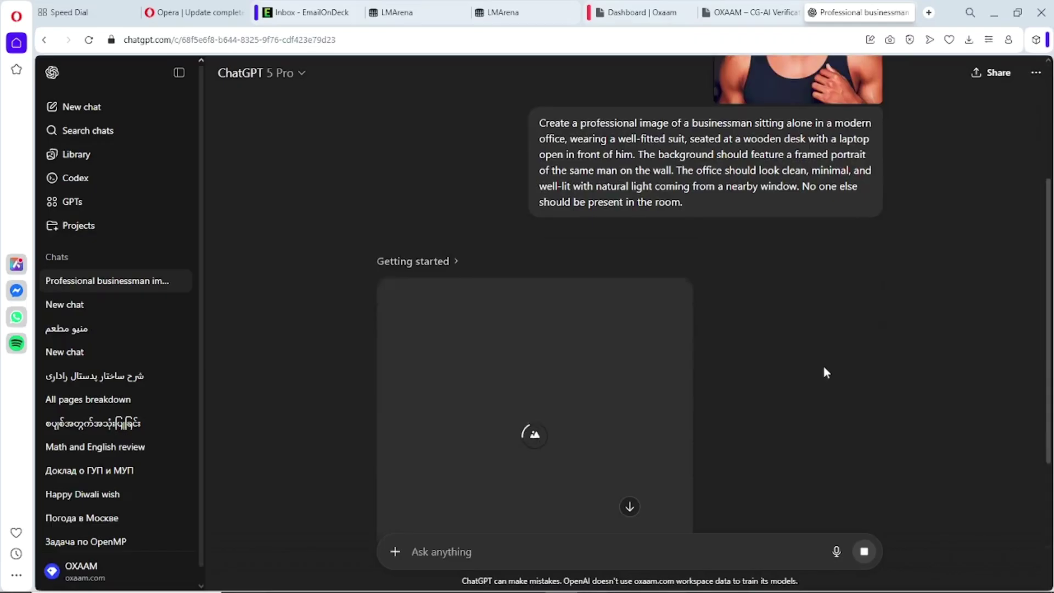
pyautogui.click(261, 73)
pyautogui.moveTo(350, 260)
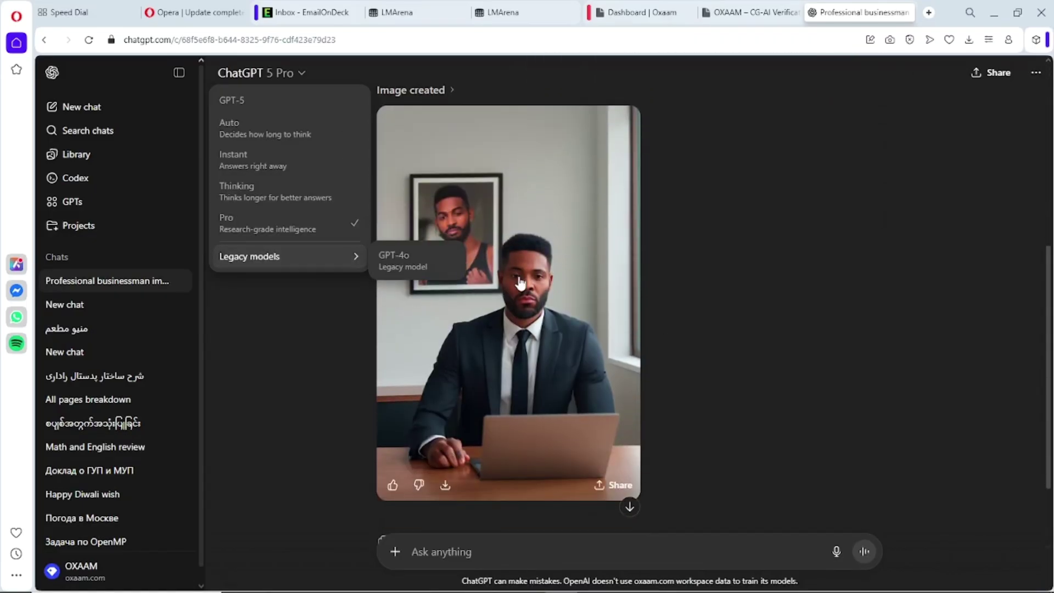
pyautogui.click(704, 259)
# - View the generated businessman office image full size, then dismiss the suspicious activity warning
pyautogui.click(553, 276)
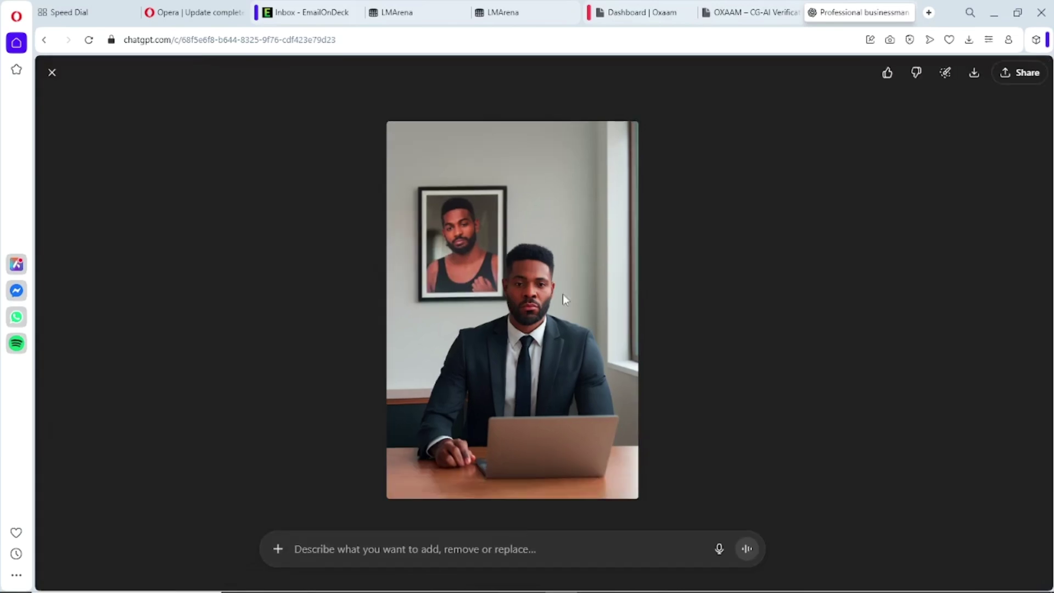
pyautogui.click(52, 74)
pyautogui.scroll(6, 391, 167)
pyautogui.scroll(-4, 390, 167)
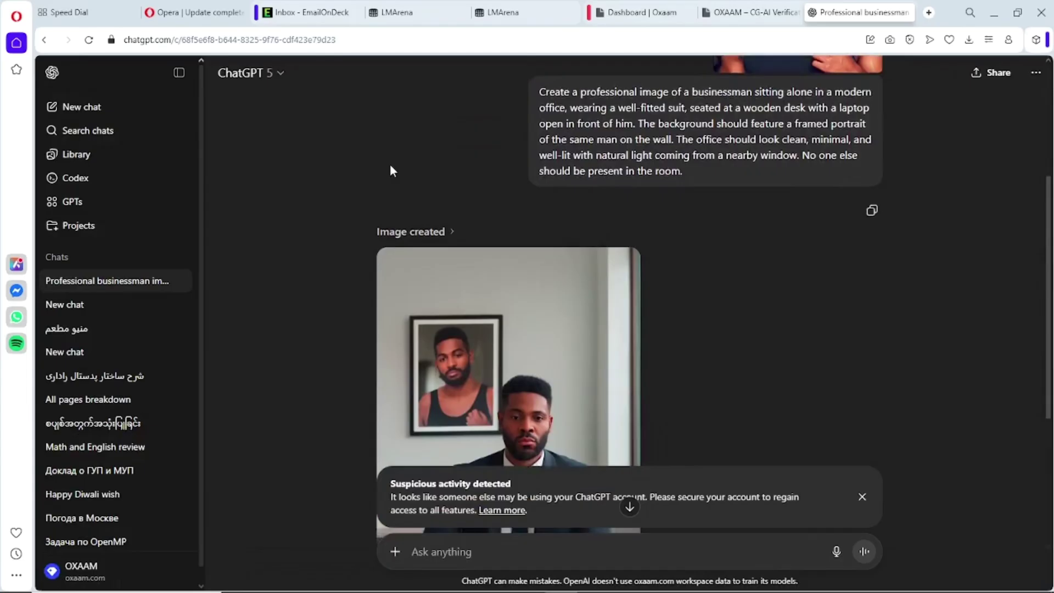
pyautogui.scroll(3, 391, 169)
pyautogui.scroll(-6, 390, 169)
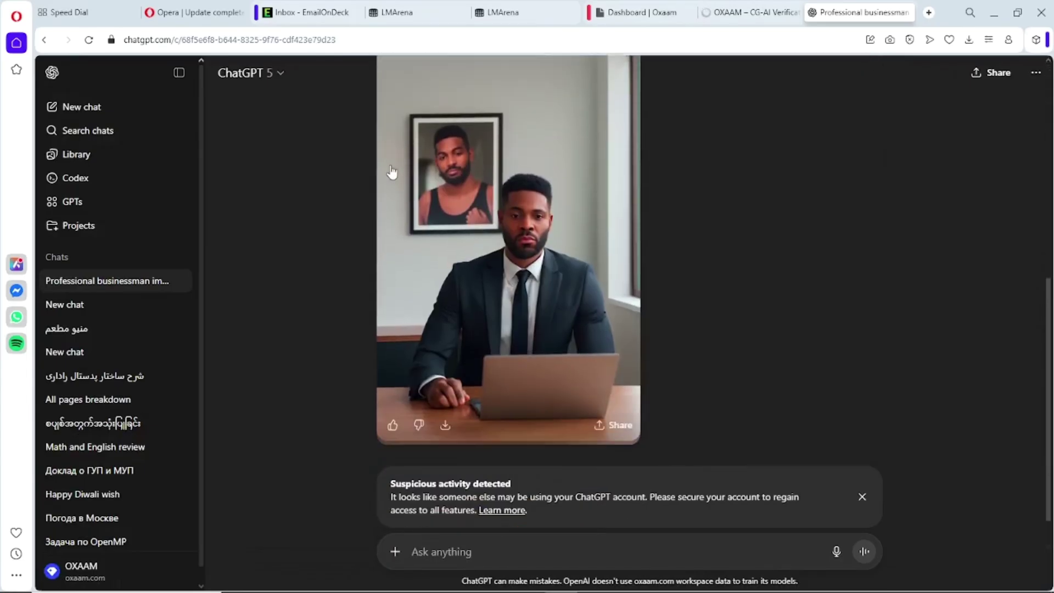
pyautogui.click(862, 498)
# - Send the battle-worn soldier prompt and view the finished running soldier image
pyautogui.write('A battle-worn soldier sprints through a rain-soaked war zone as tracer bullets streak past in the night sky. Sparks fly from shattered metal and burning vehicles around him. His uniform is muddy and torn, his expression fierce and determined. Lightning flashes reveal silhouettes of chaos — fallen comrades, tanks, smoke rising into the dark clouds. The camera angle is low and cinematic, capturing motion, emotion, and raw intensity. Hyper-realistic lighting, dramatic contrast, cinematic depth of field, motion blur, 4K film still aesthetic.')
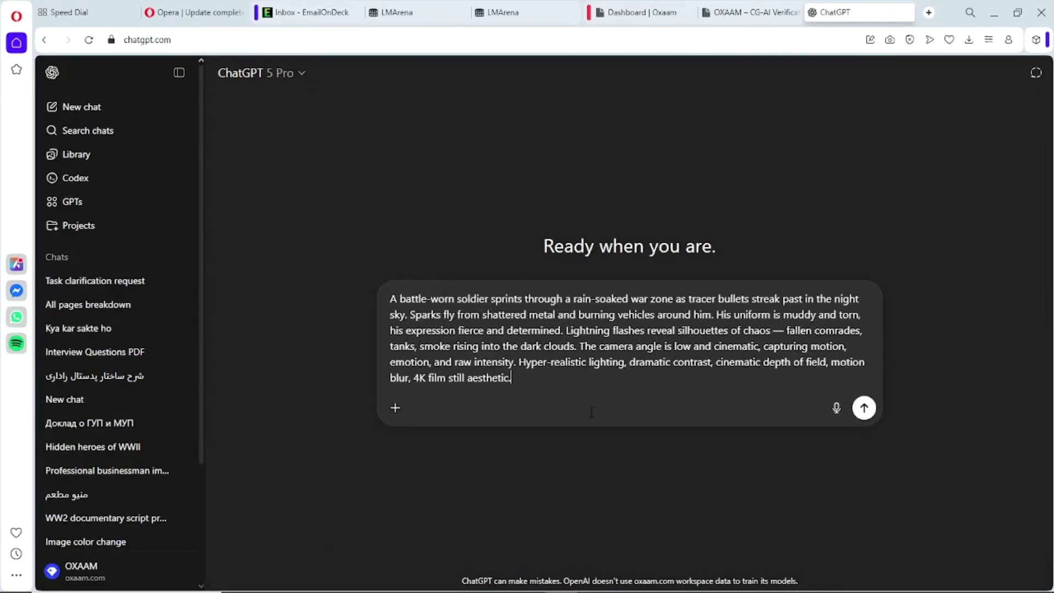
pyautogui.click(863, 411)
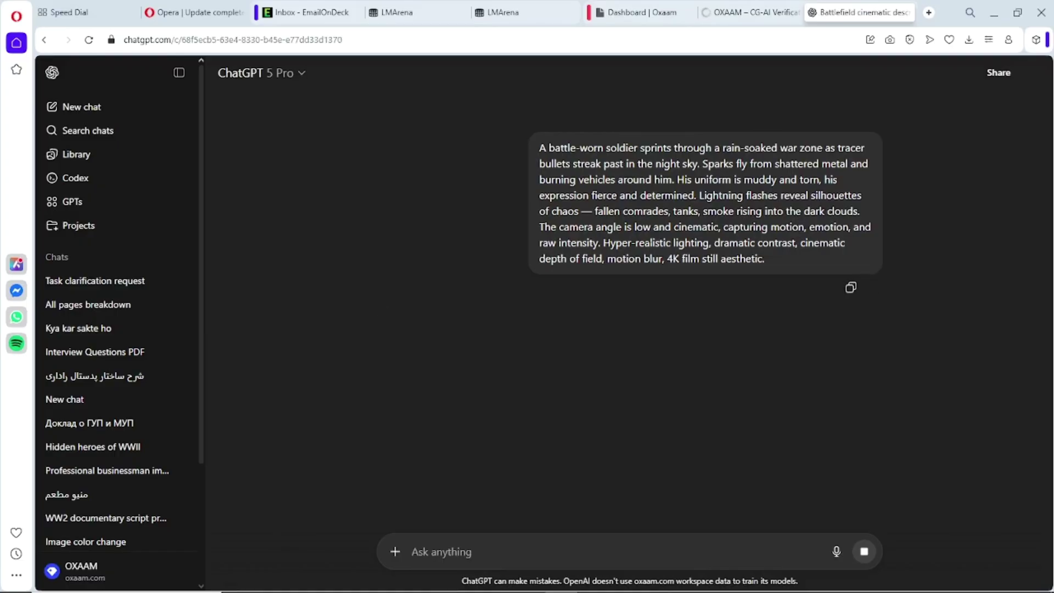
pyautogui.tripleClick(588, 199)
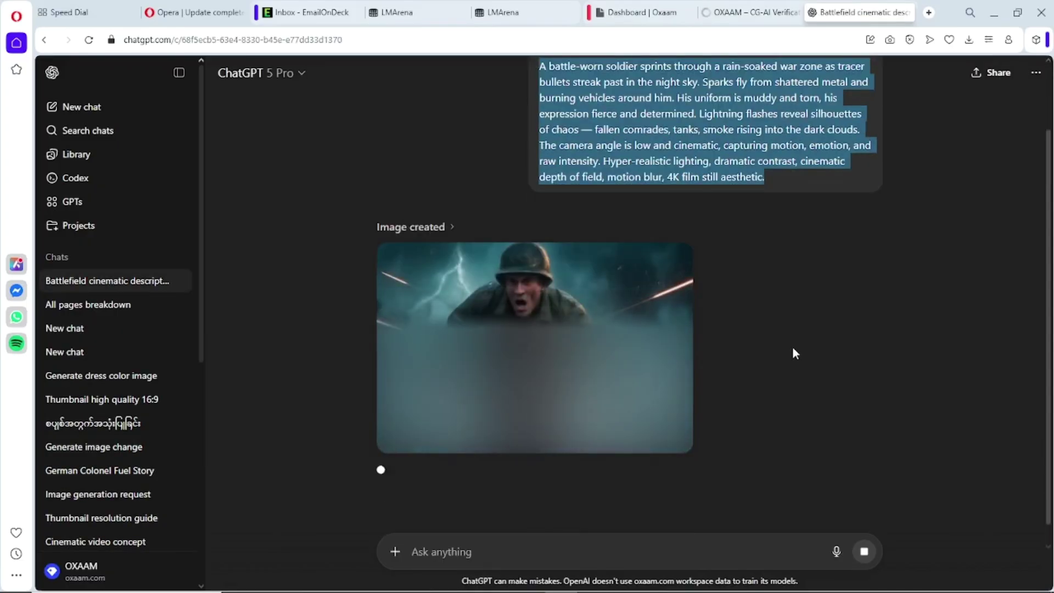
pyautogui.click(602, 308)
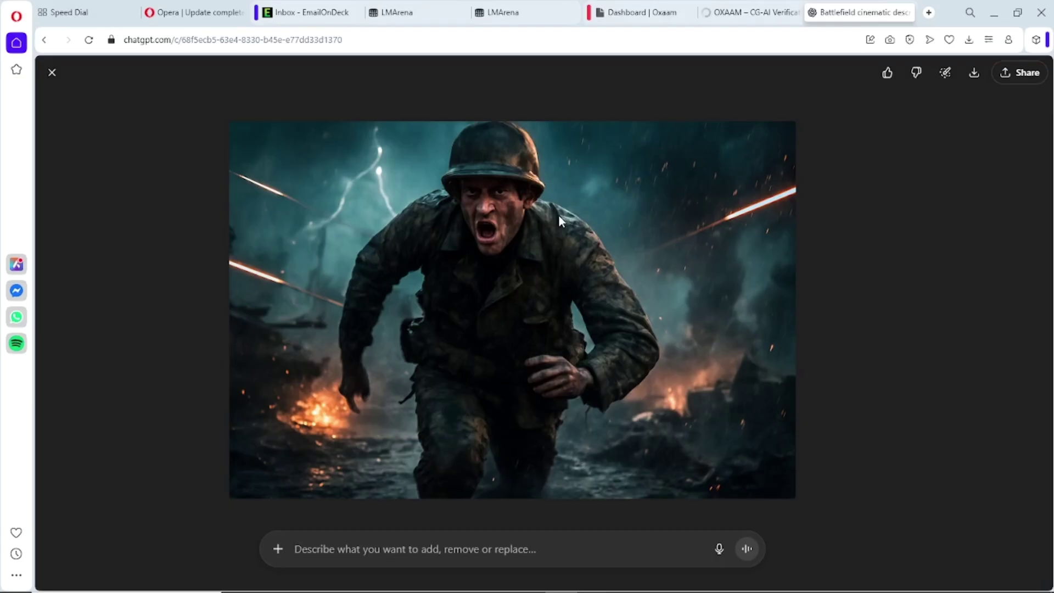
pyautogui.click(53, 72)
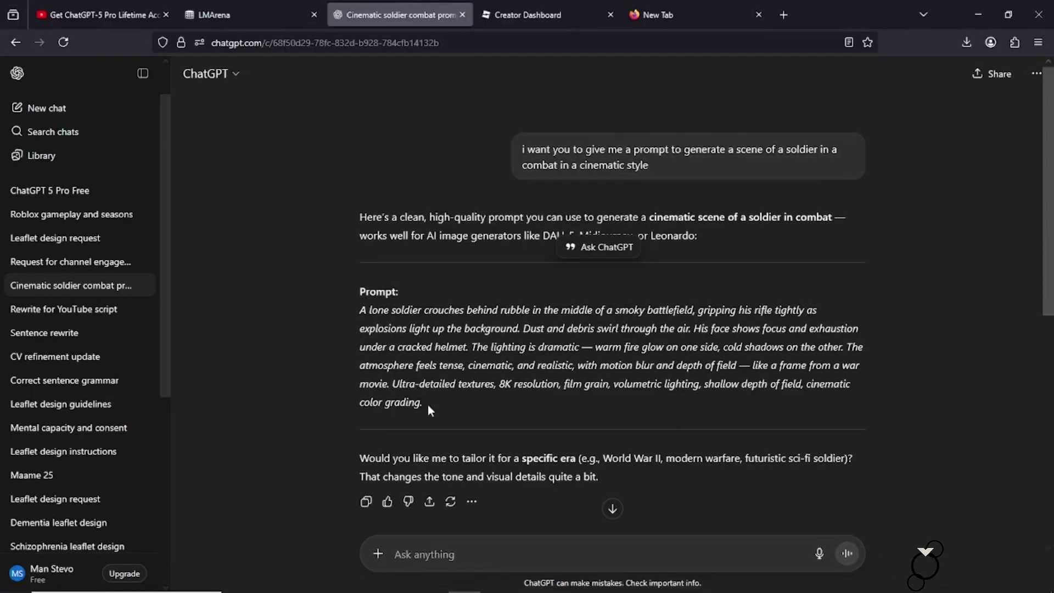
# - Copy the lone-soldier-behind-rubble prompt, dismiss the warning, and paste it into the message box
pyautogui.tripleClick(425, 311)
pyautogui.rightClick(425, 310)
pyautogui.click(439, 319)
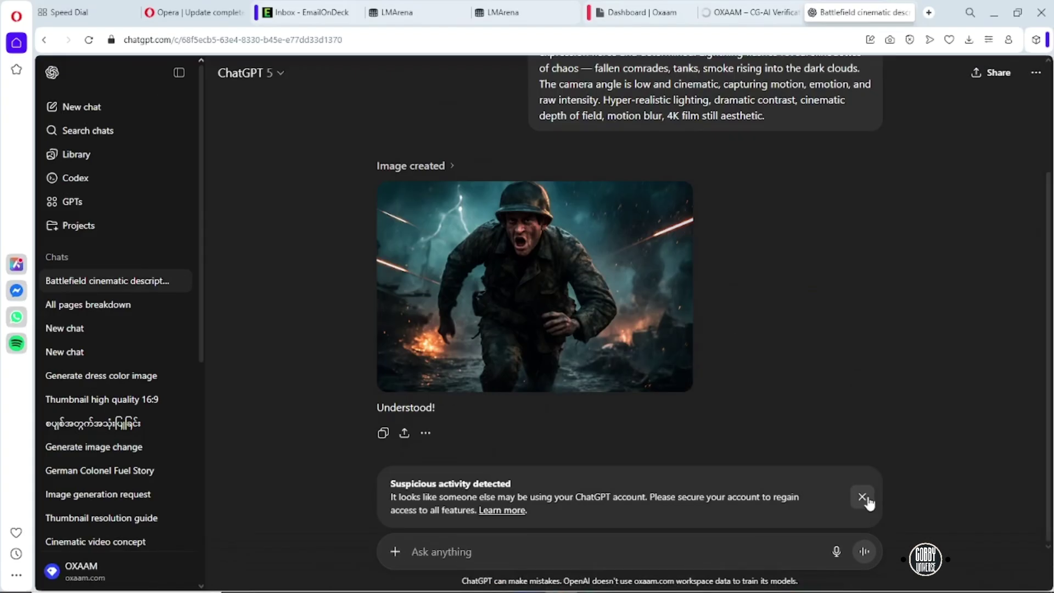
pyautogui.click(863, 501)
pyautogui.hotkey('ctrl', 'v')
# - Send the crouching soldier prompt and view the earlier soldier image full size
pyautogui.click(865, 551)
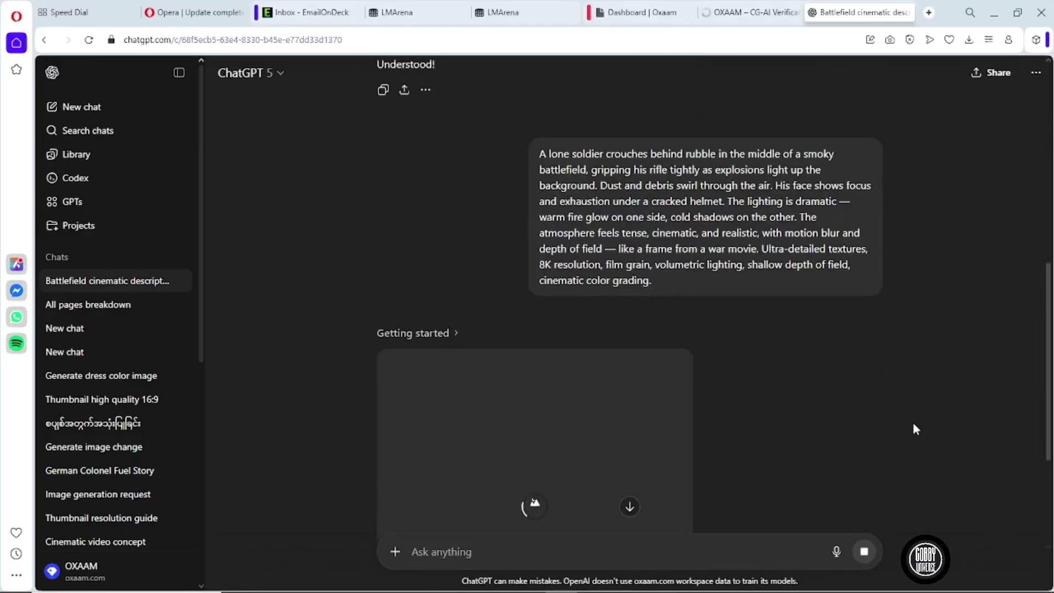
pyautogui.scroll(5, 626, 267)
pyautogui.click(627, 268)
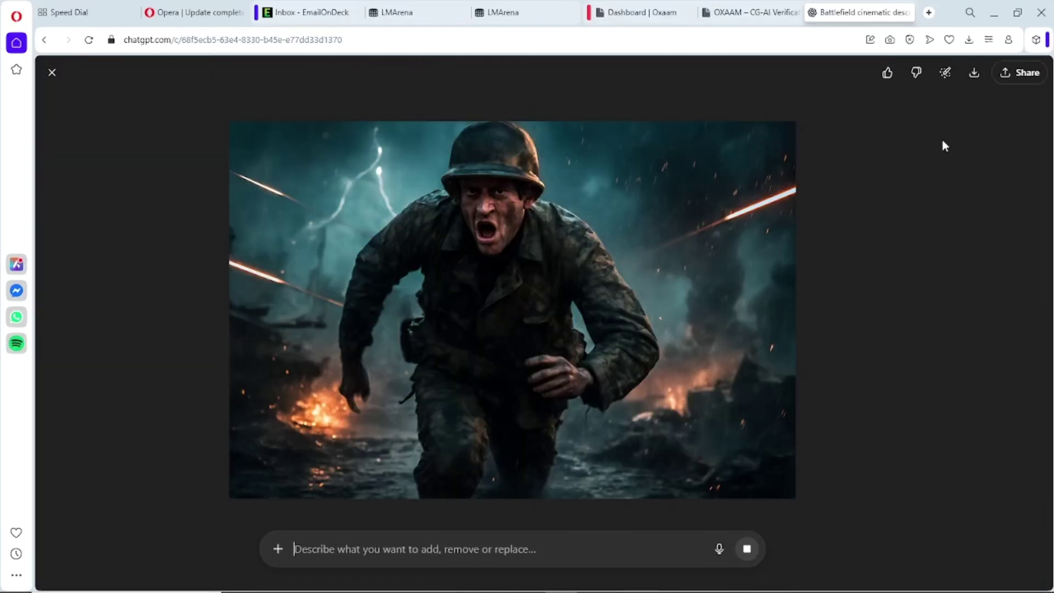
pyautogui.click(59, 78)
pyautogui.scroll(-3, 539, 389)
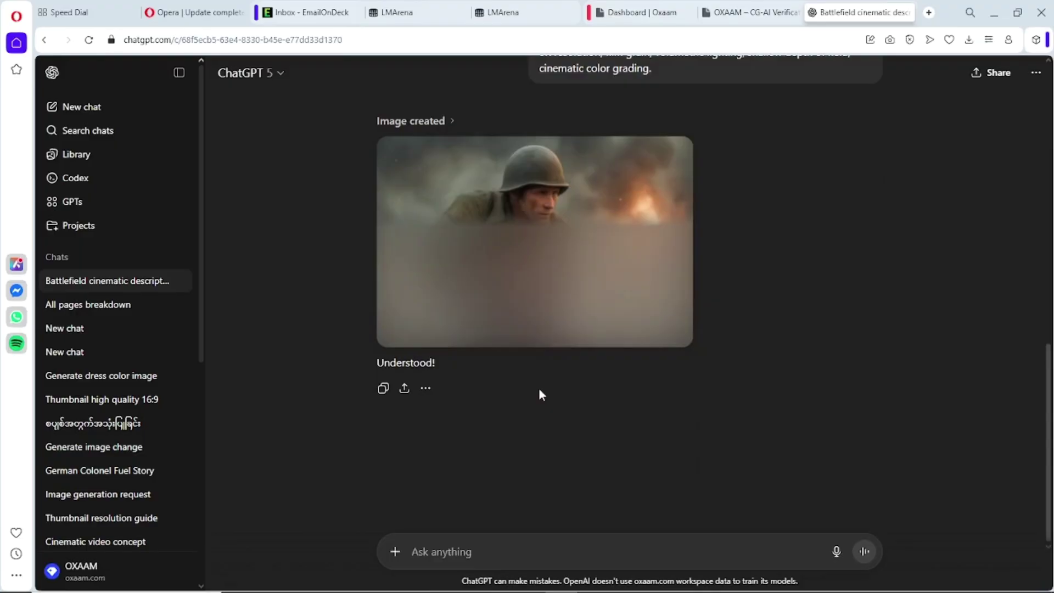
# - Compare the crouching and running soldier images, then begin the 'create a roblox game interface' message
pyautogui.click(529, 272)
pyautogui.click(1020, 270)
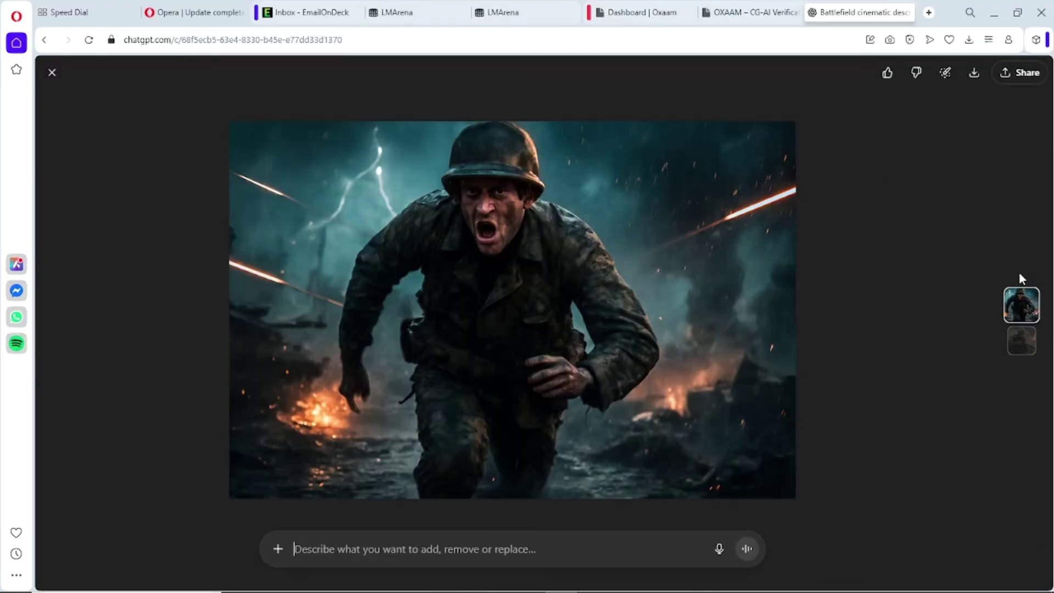
pyautogui.click(1024, 318)
pyautogui.click(53, 72)
pyautogui.click(455, 551)
pyautogui.write('d')
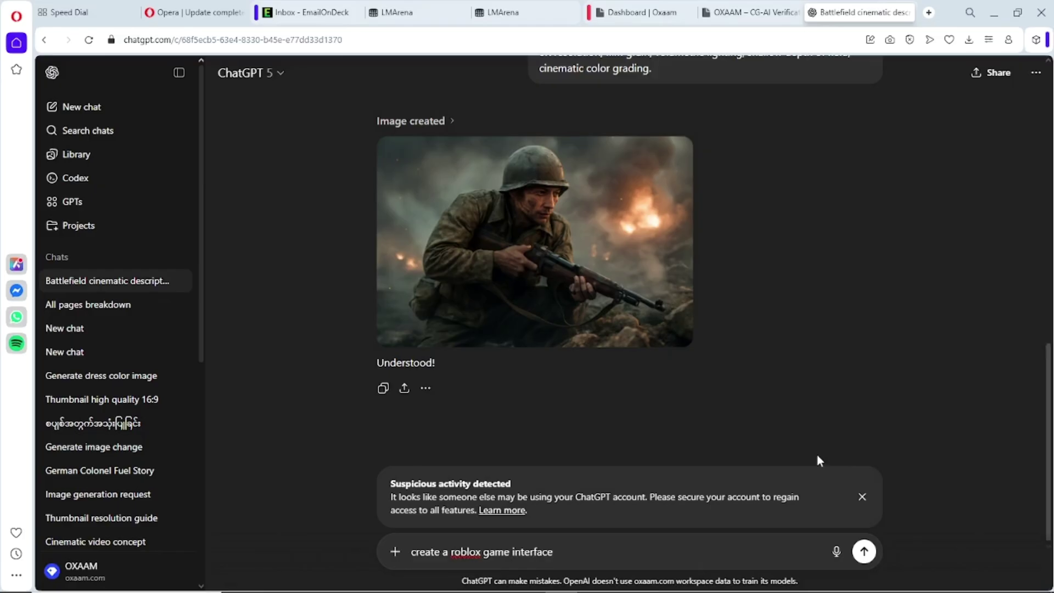
# - Send the Roblox interface prompt, draft the free phone number app idea, and view the Roblox image
pyautogui.press('Return')
pyautogui.write('i want to create an app')
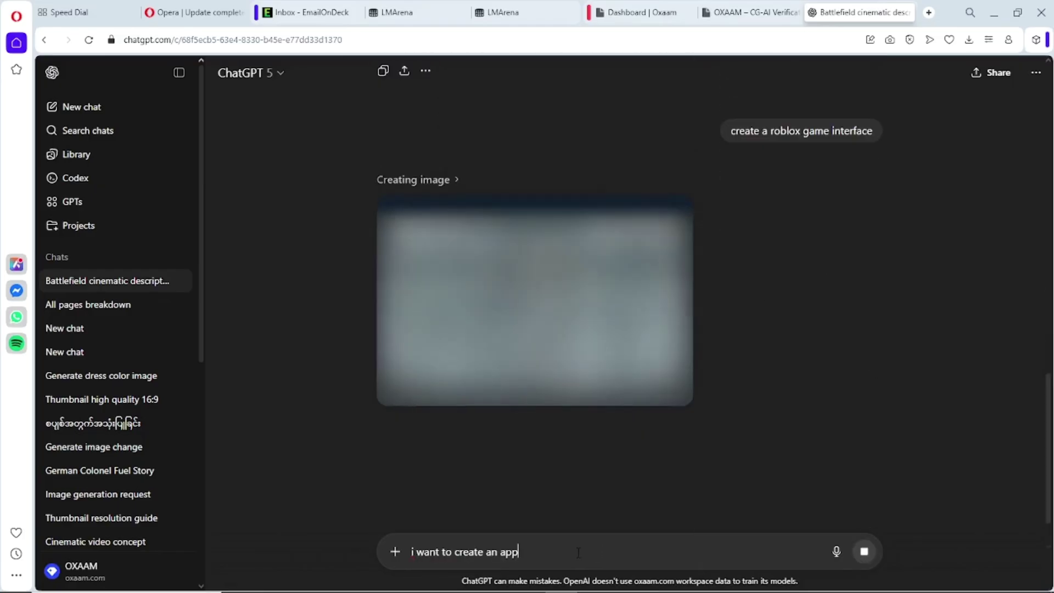
pyautogui.write(' that will be')
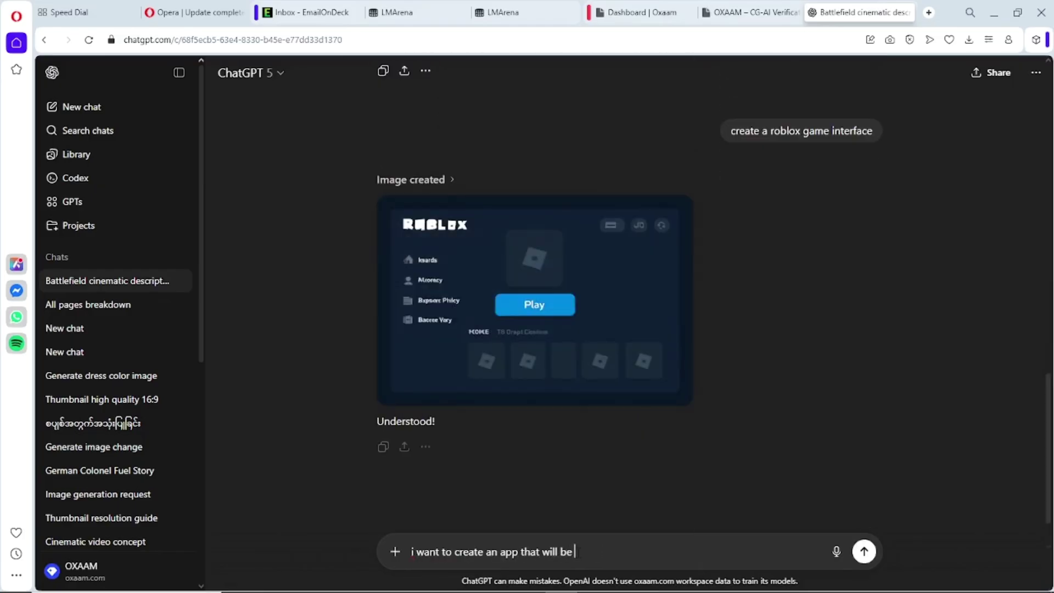
pyautogui.click(561, 316)
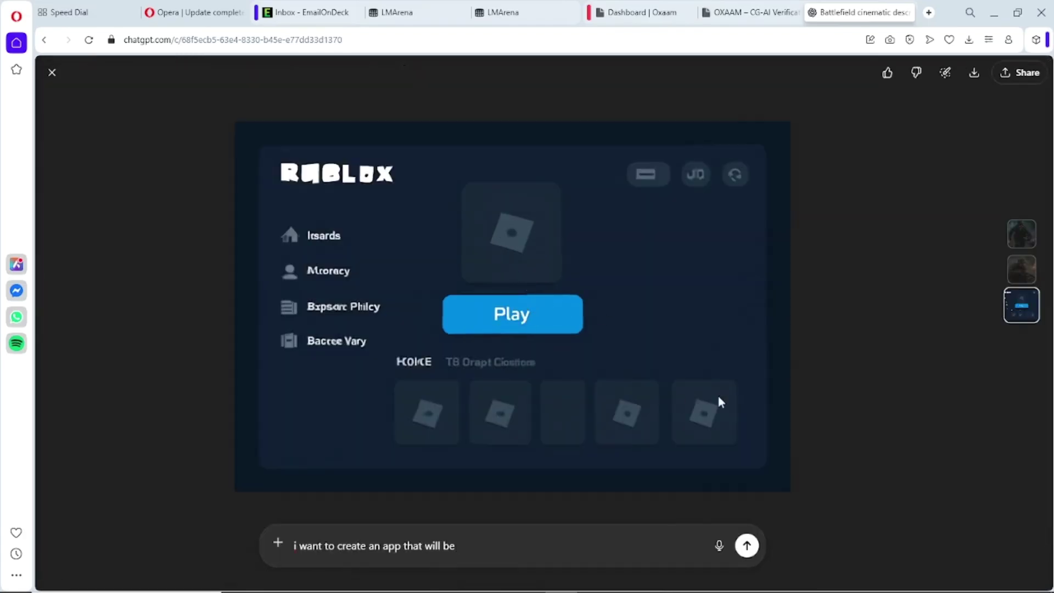
pyautogui.press('Escape')
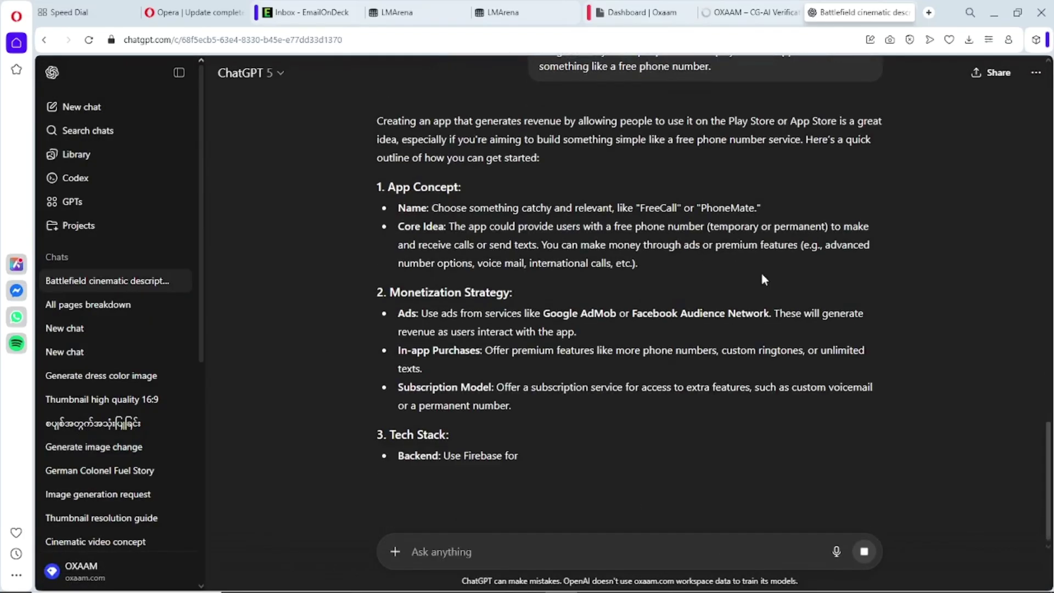
# - Ask 'generate me the code', then request an image of a simple interface of the app
pyautogui.click(531, 549)
pyautogui.write('gener')
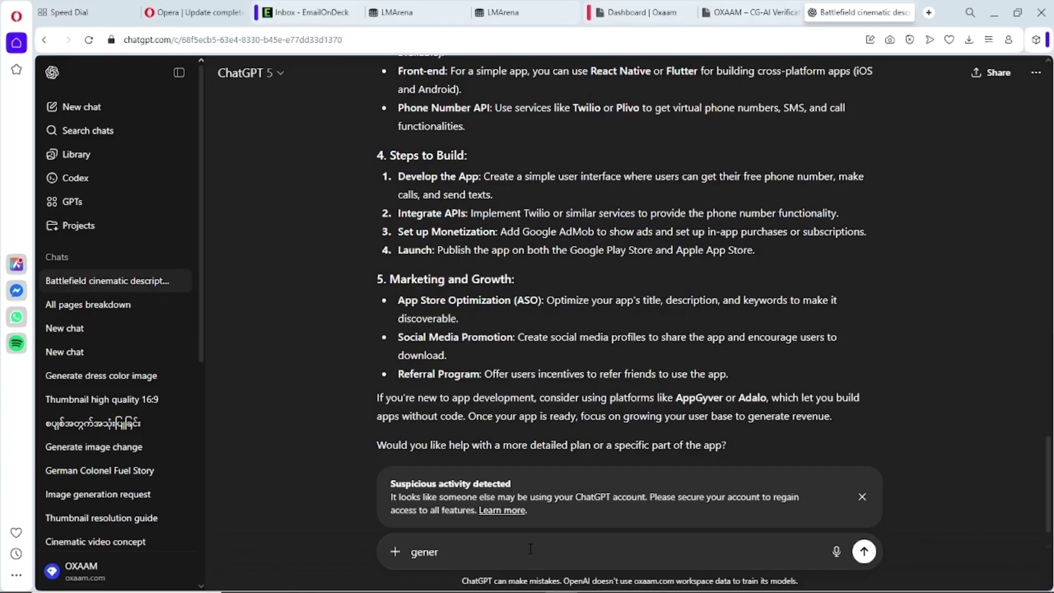
pyautogui.write('ate me the code')
pyautogui.press('Return')
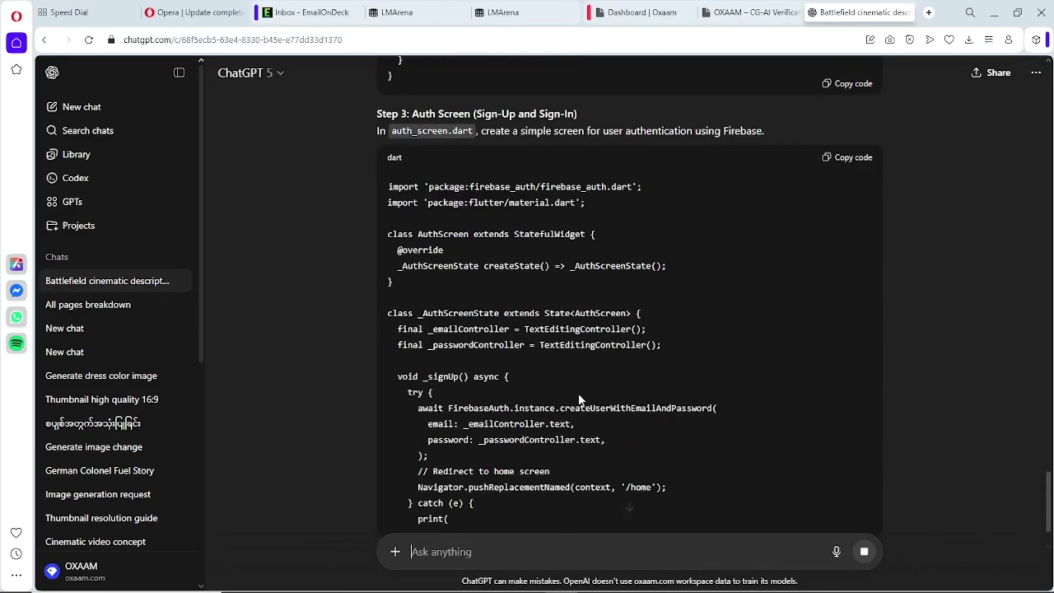
pyautogui.write('aan')
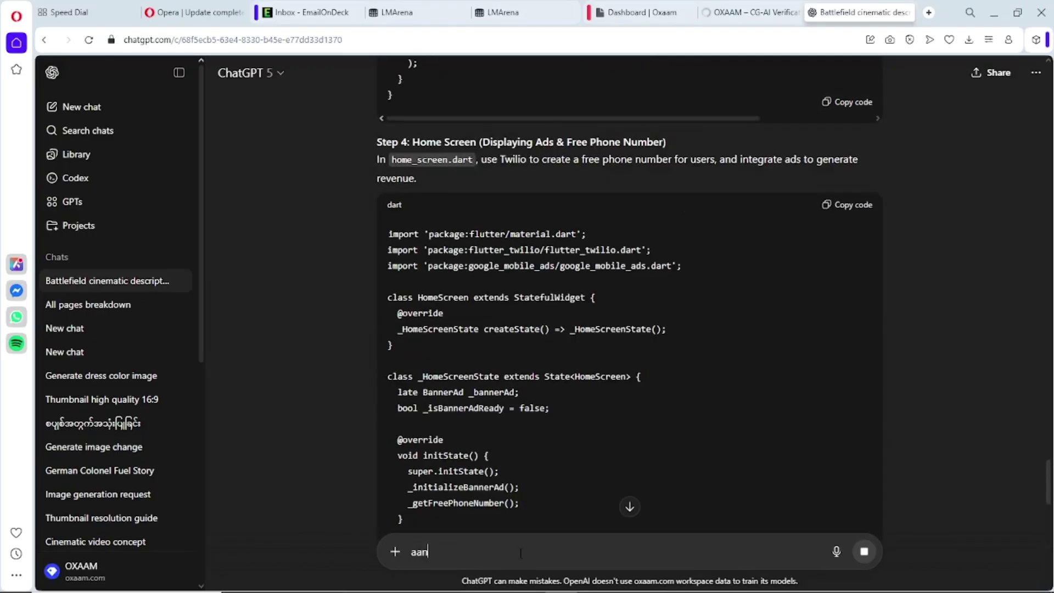
pyautogui.write(' image of a simple interface of')
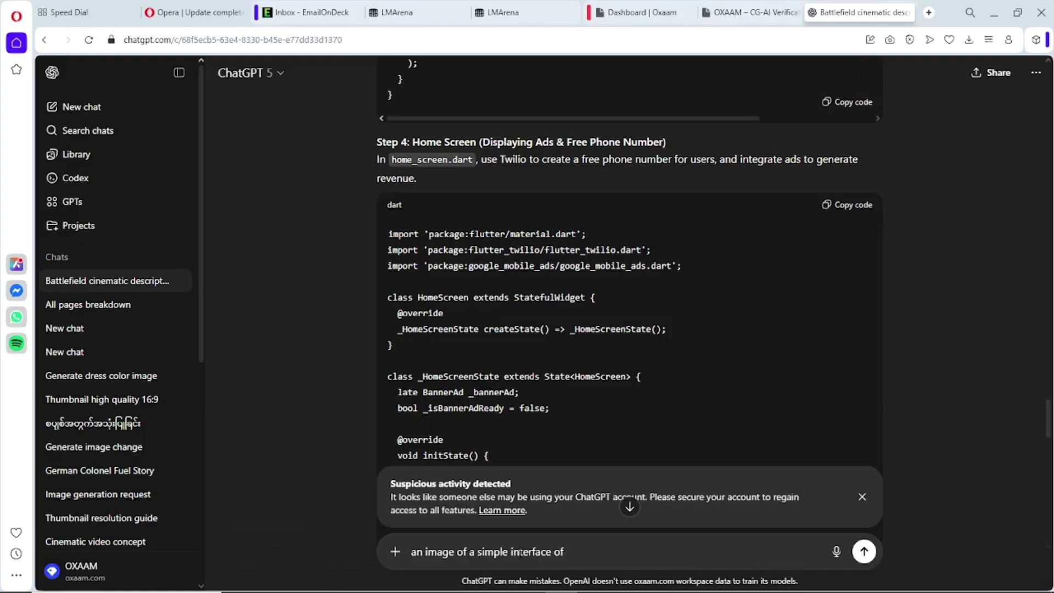
pyautogui.write(' the app')
pyautogui.press('Return')
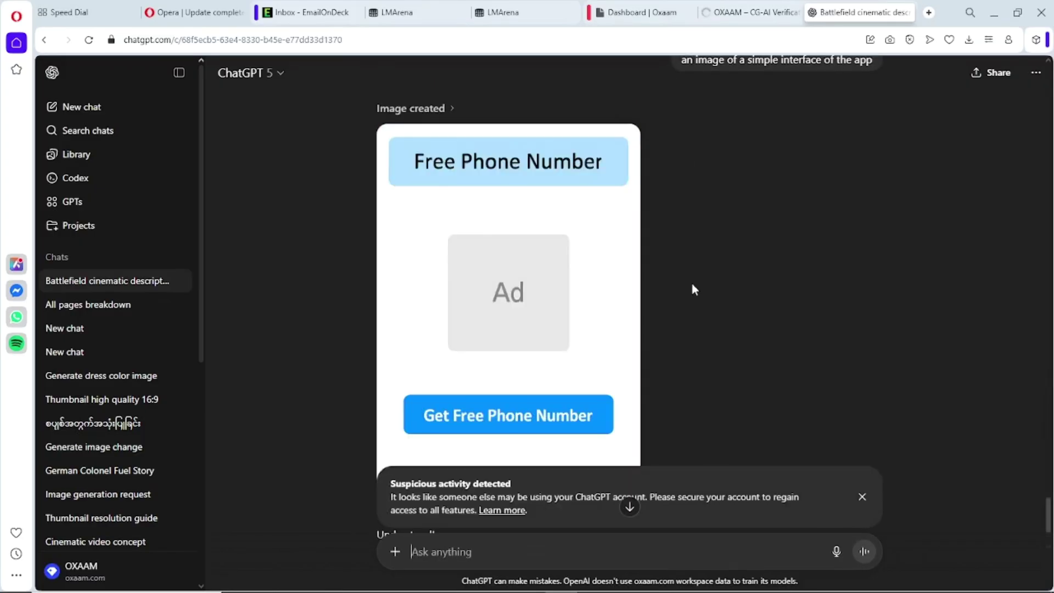
# - Switch the chat model from GPT-5 Auto to Pro
pyautogui.scroll(15, 610, 331)
pyautogui.click(395, 552)
pyautogui.moveTo(444, 528)
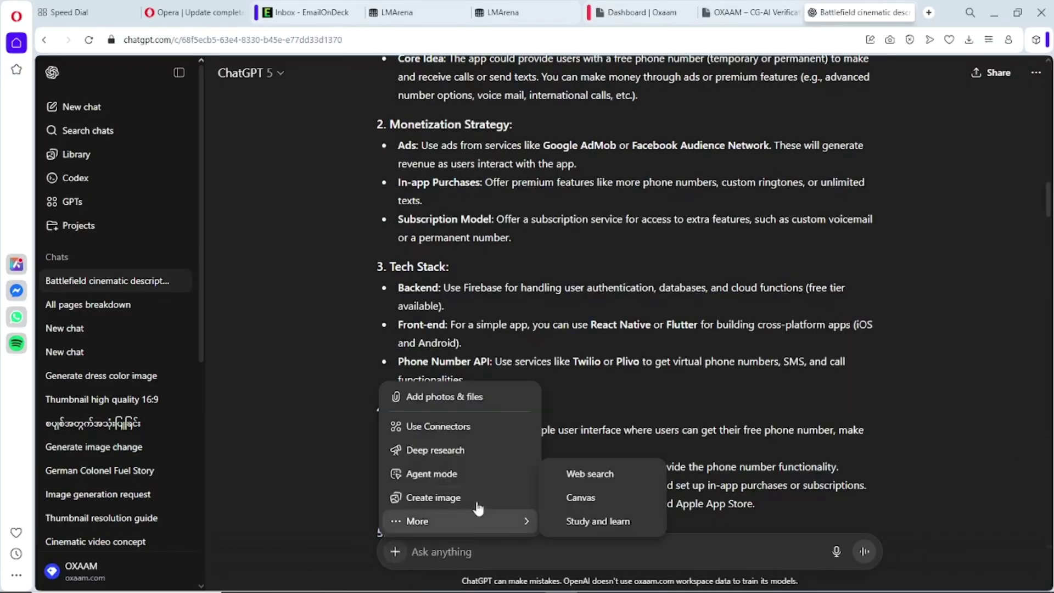
pyautogui.click(250, 72)
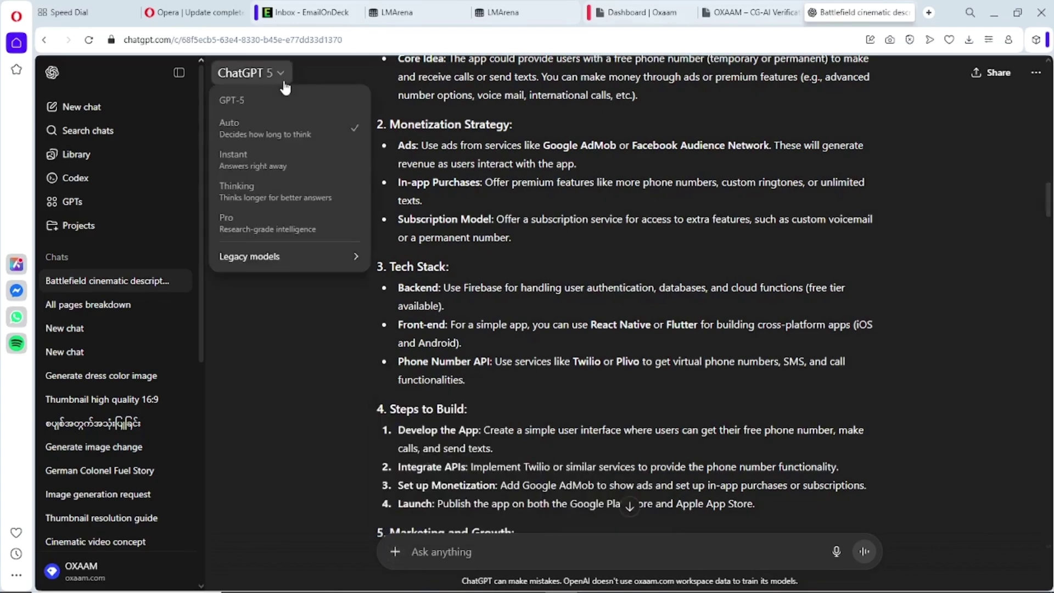
pyautogui.click(266, 221)
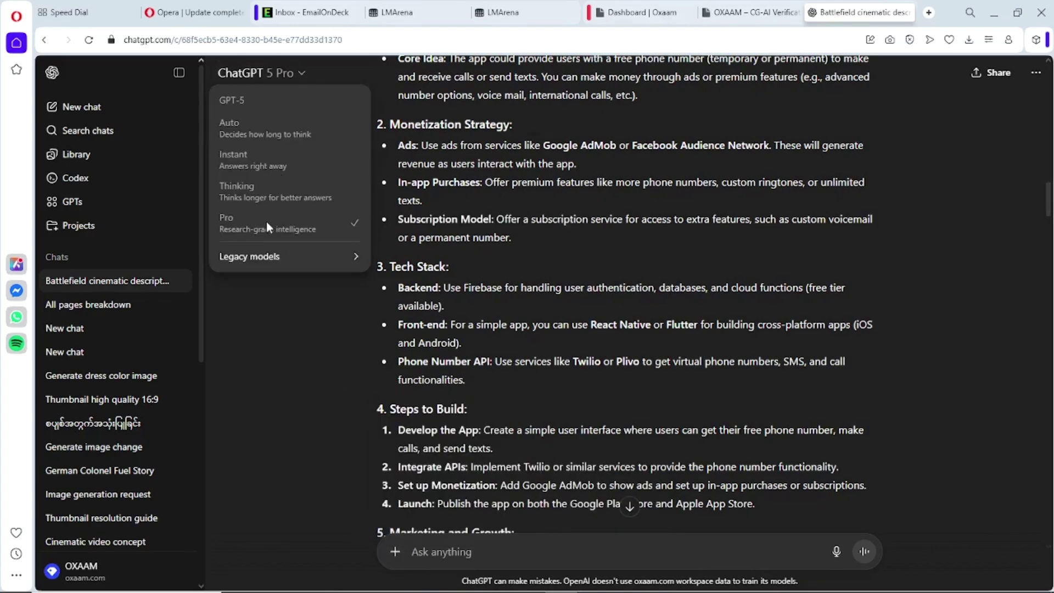
pyautogui.scroll(-15, 519, 451)
# - Send the prompt 'a logo for my channel cobby universe'
pyautogui.click(475, 552)
pyautogui.write('a logo for my channel co')
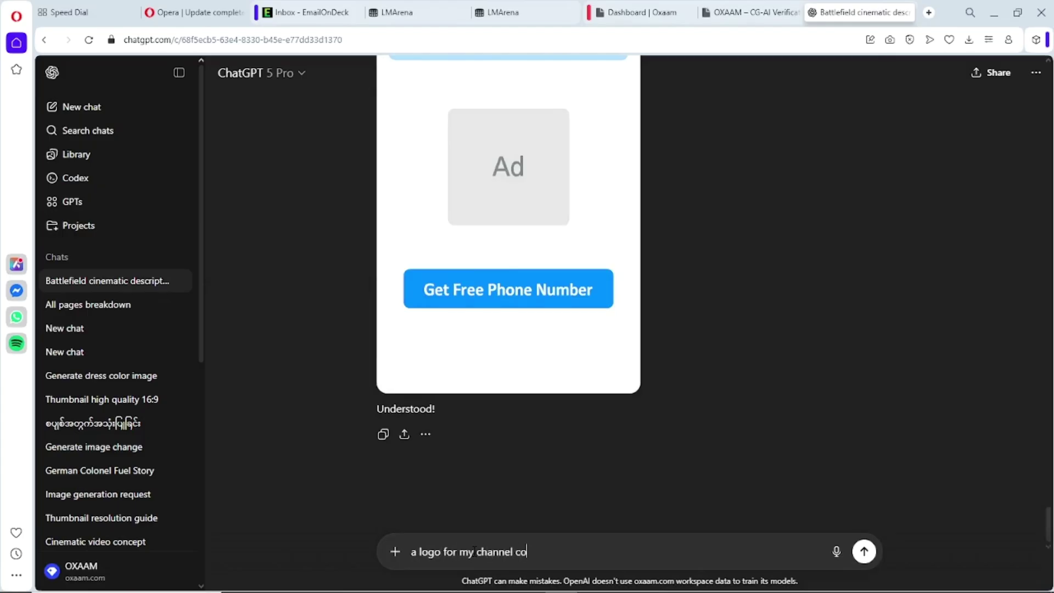
pyautogui.write('bby universe')
pyautogui.press('Return')
pyautogui.scroll(15, 547, 384)
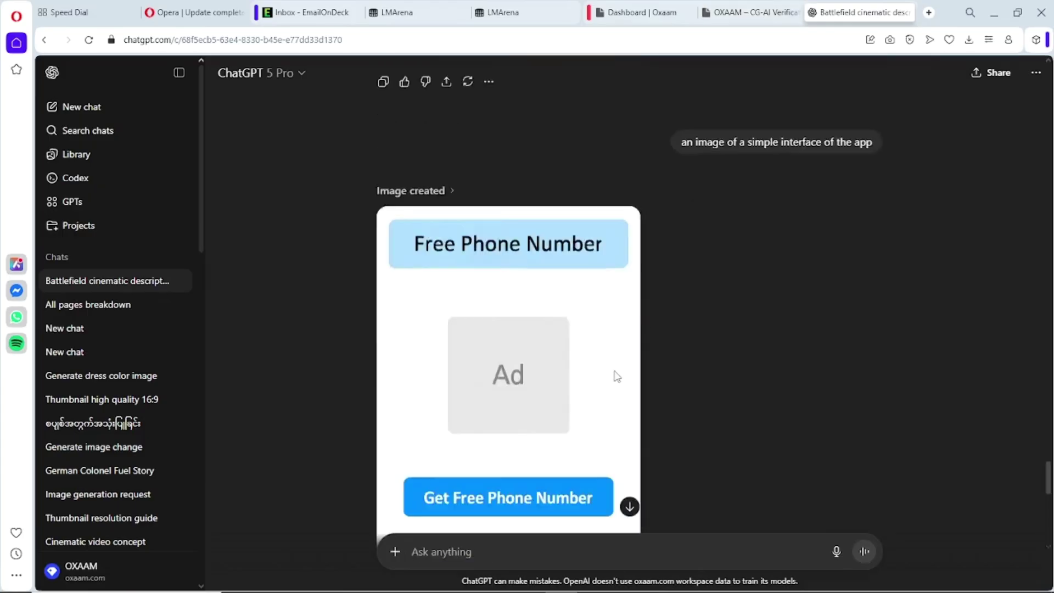
pyautogui.scroll(-10, 616, 376)
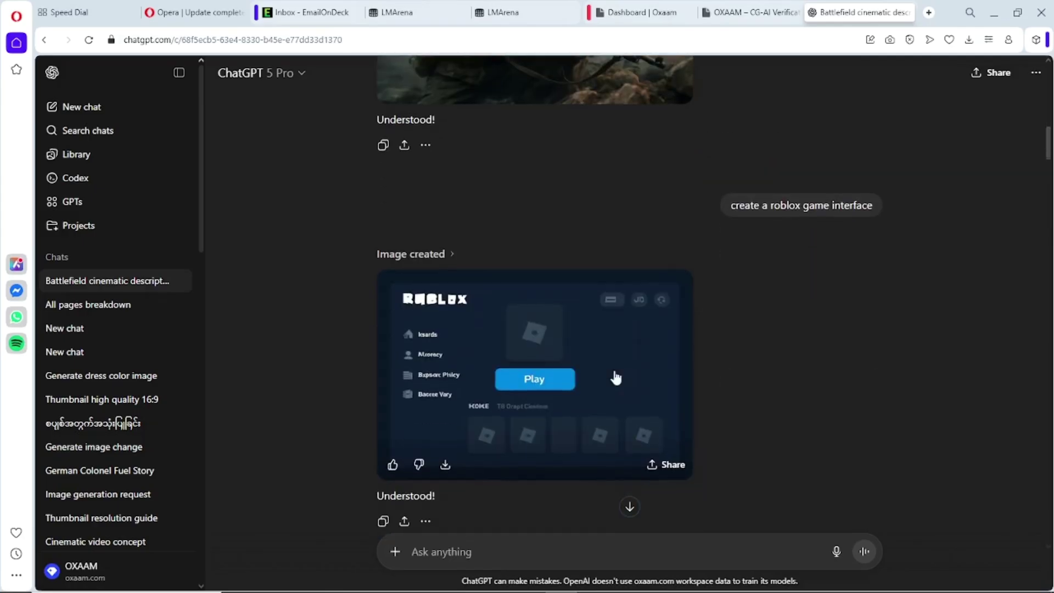